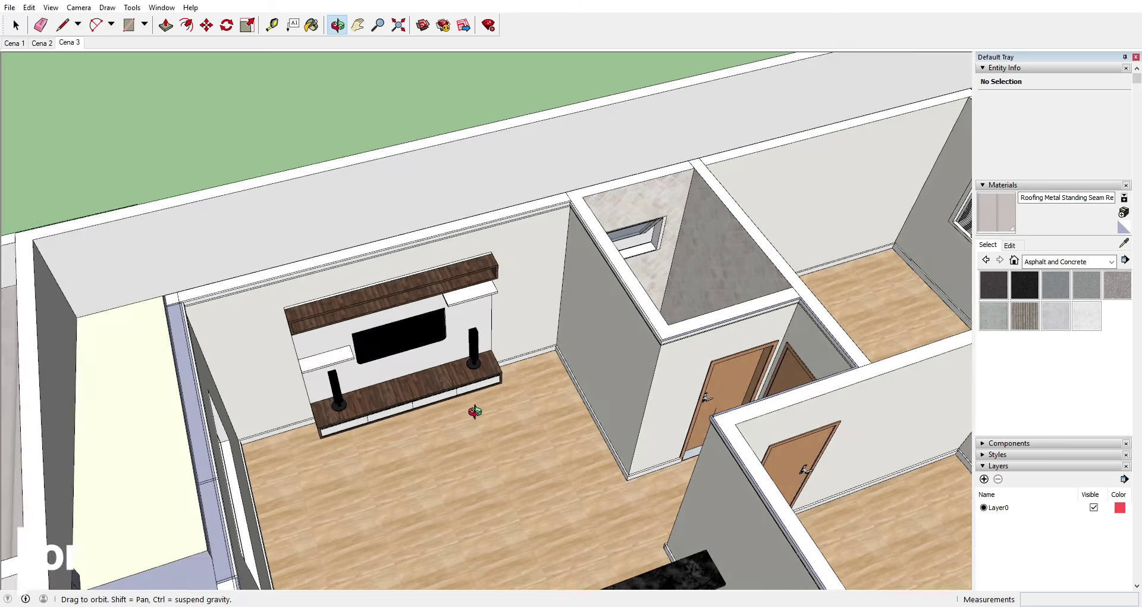
# - Create a new material and name it Parede3d
pyautogui.moveTo(469, 408)
pyautogui.mouseDown(button='middle')
pyautogui.moveTo(457, 402)
pyautogui.moveTo(523, 417)
pyautogui.moveTo(580, 303)
pyautogui.moveTo(721, 342)
pyautogui.moveTo(623, 303)
pyautogui.mouseUp(button='middle')
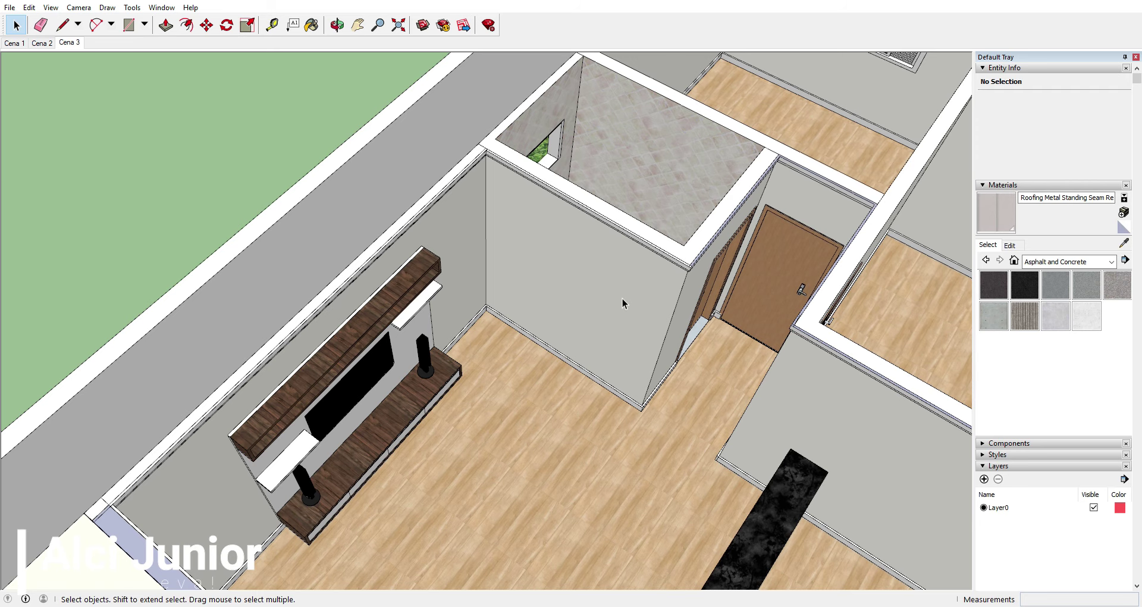
pyautogui.scroll(1, 619, 304)
pyautogui.scroll(2, 616, 319)
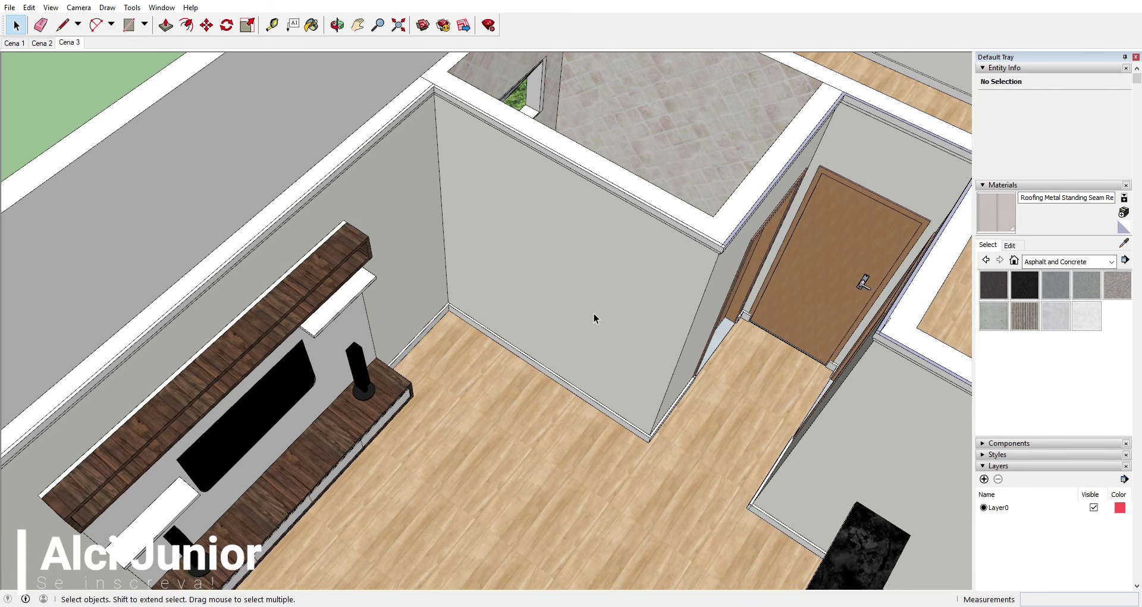
pyautogui.click(1123, 212)
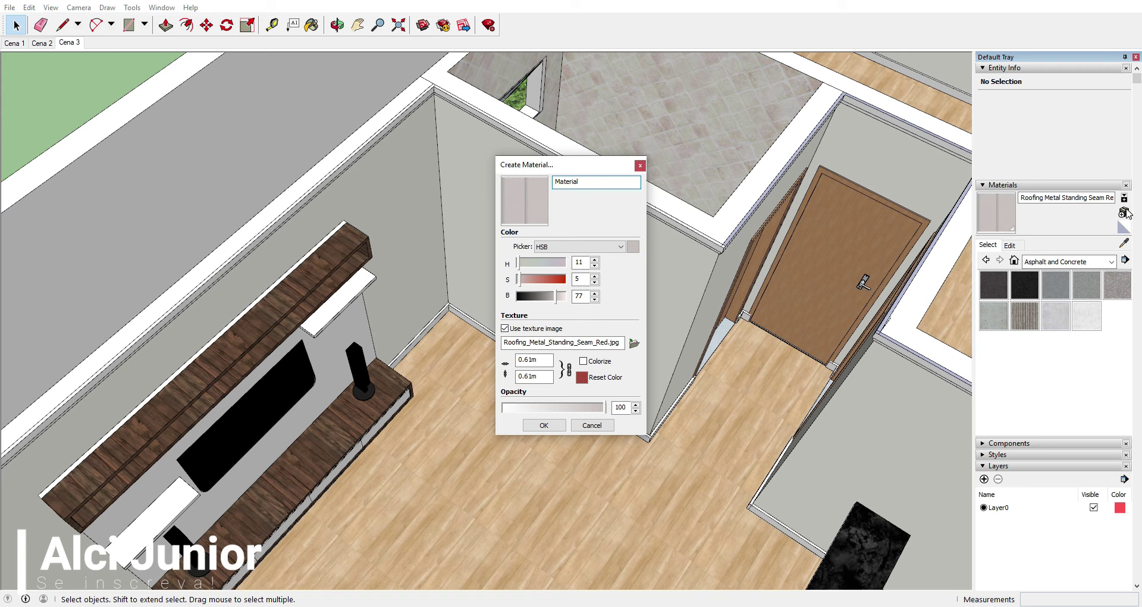
pyautogui.doubleClick(589, 182)
pyautogui.write('Parede3d')
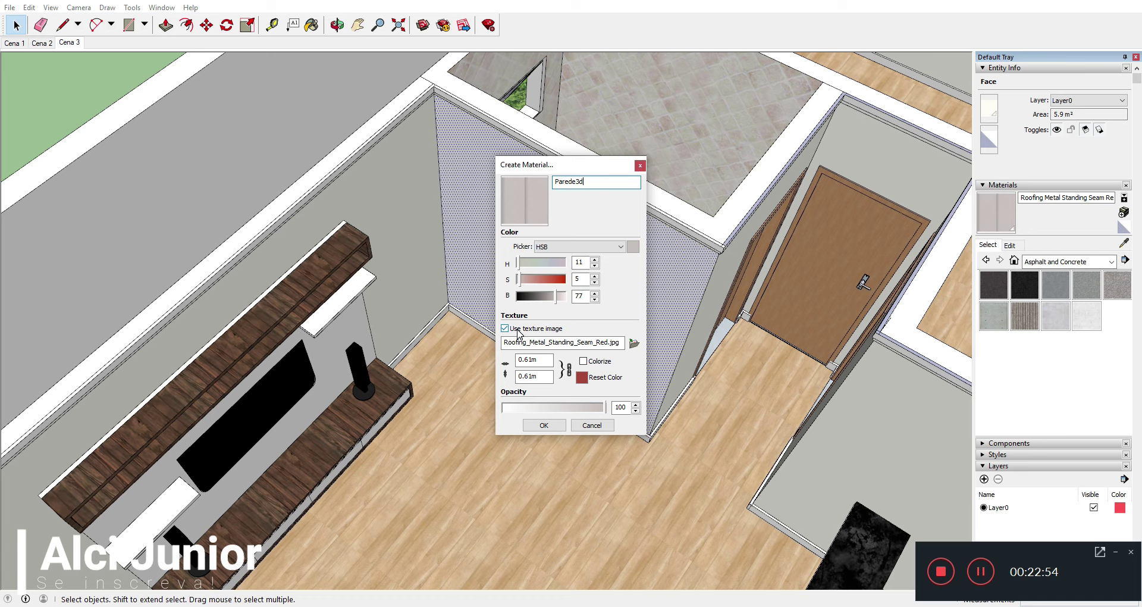
# - Load the geometric 3D tiles wallpaper image from the Desktop as the material's texture
pyautogui.click(635, 344)
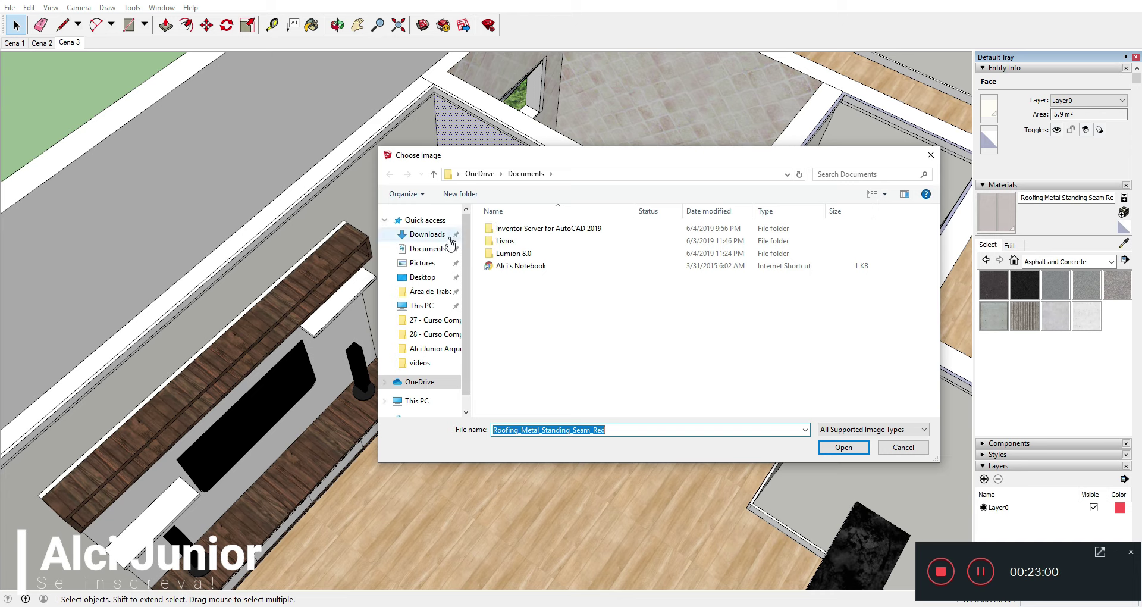
pyautogui.click(431, 277)
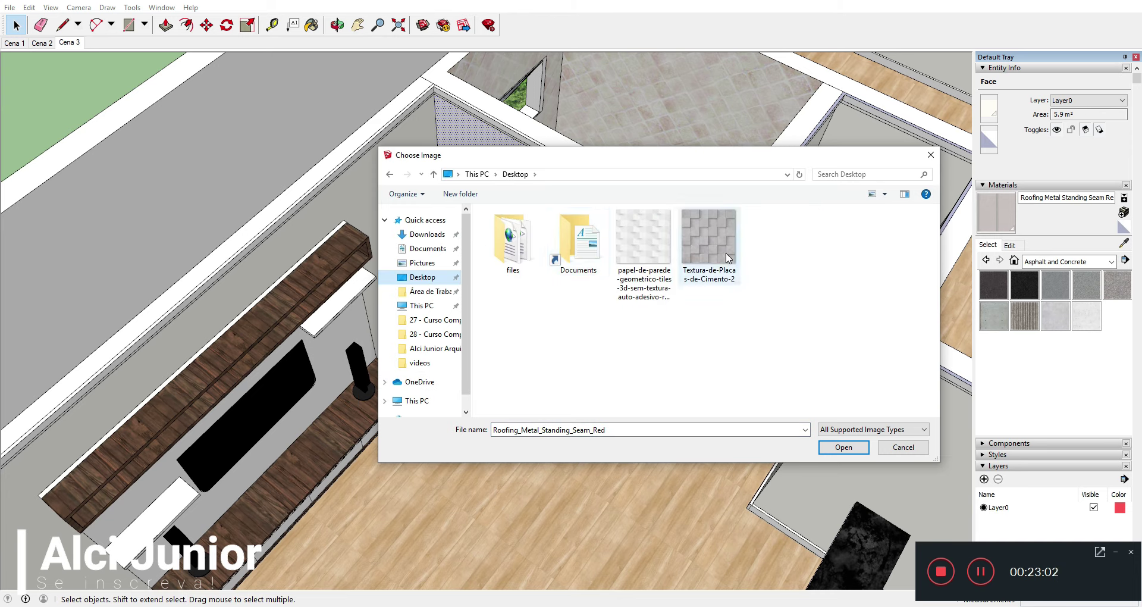
pyautogui.click(658, 248)
pyautogui.click(726, 253)
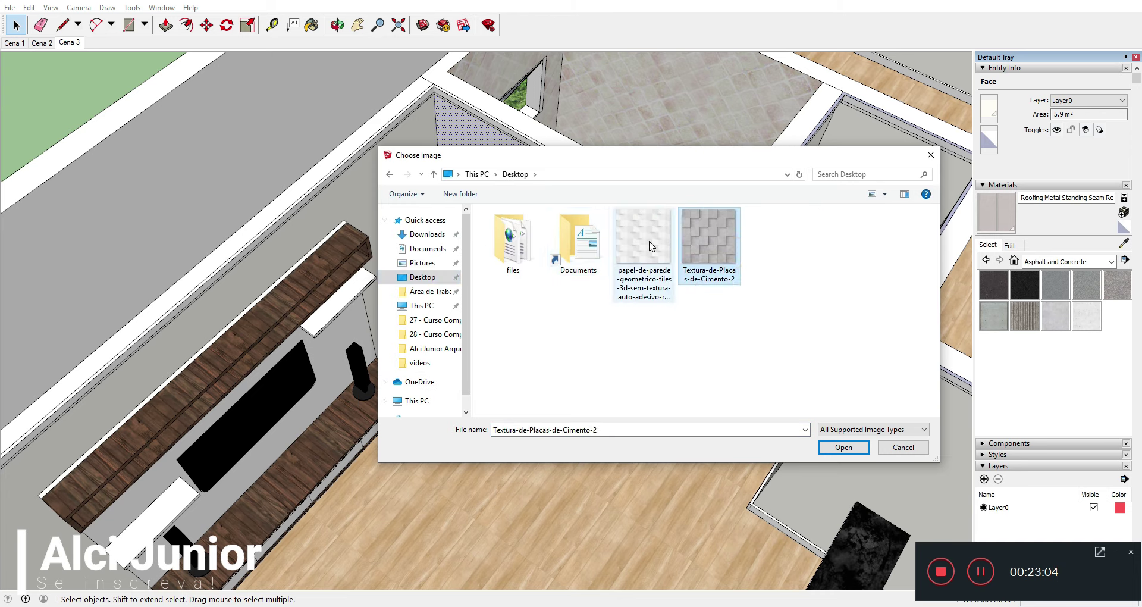
pyautogui.click(651, 246)
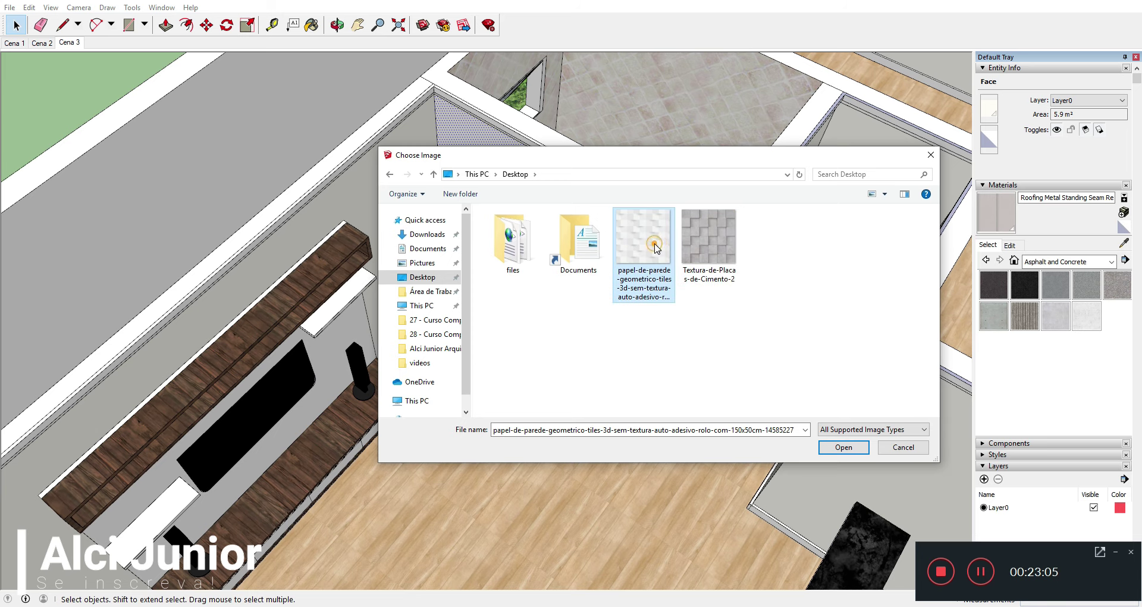
pyautogui.click(843, 447)
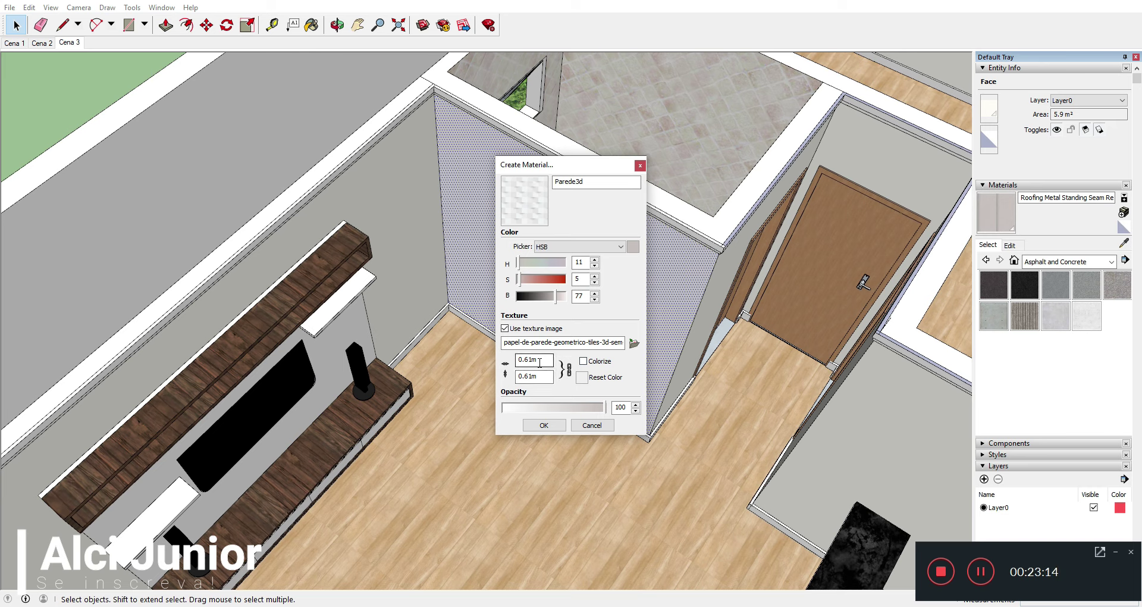
# - Paint the wall face beside the door with the Parede3d material
pyautogui.click(542, 425)
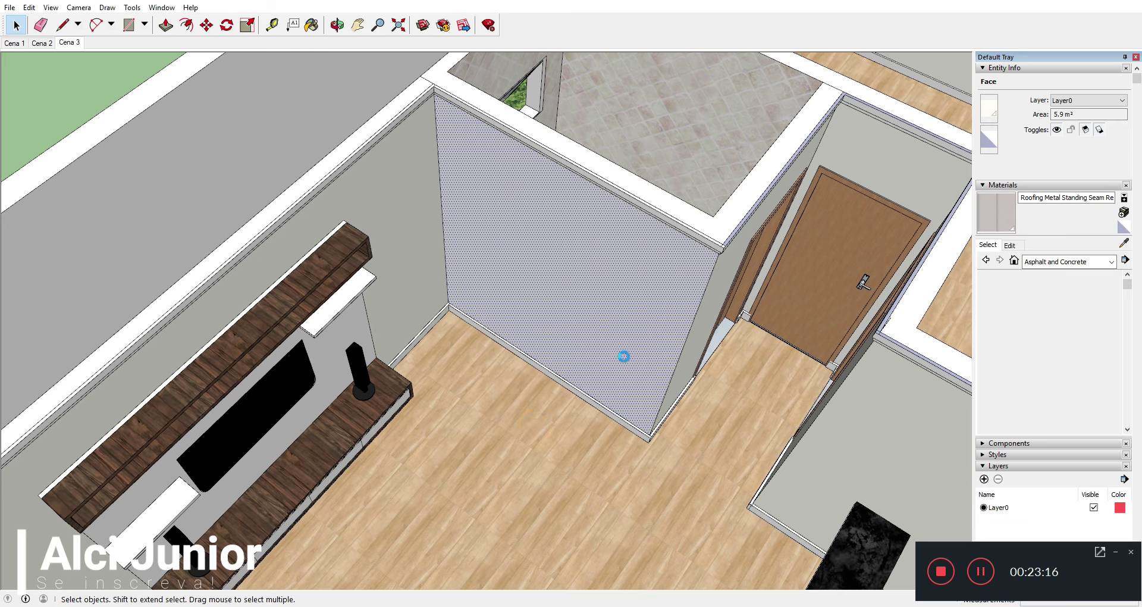
pyautogui.click(1009, 225)
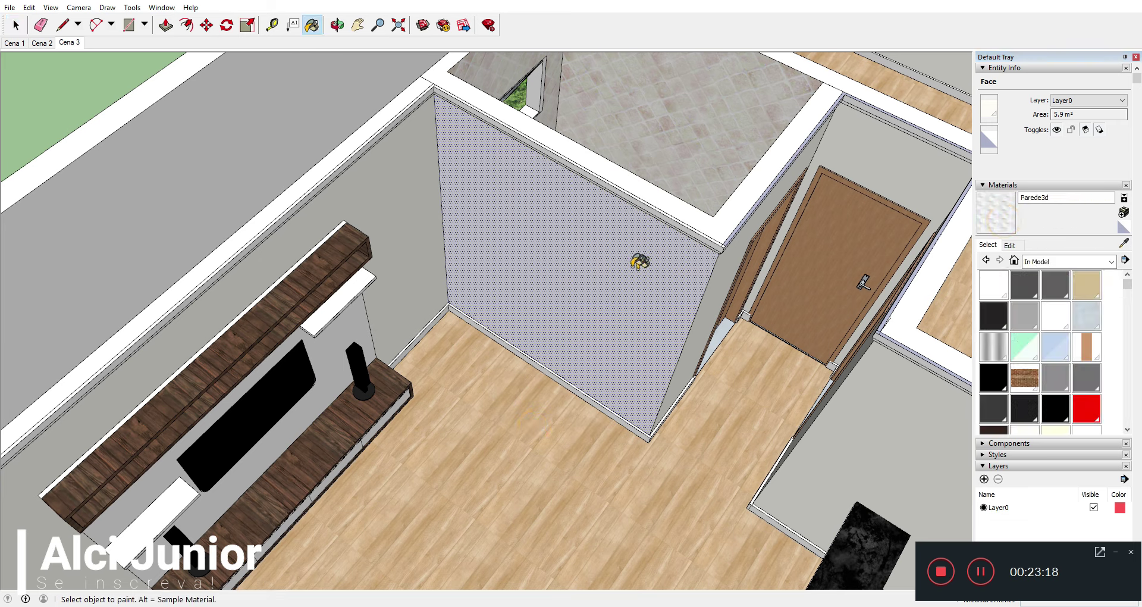
pyautogui.click(625, 259)
pyautogui.click(16, 25)
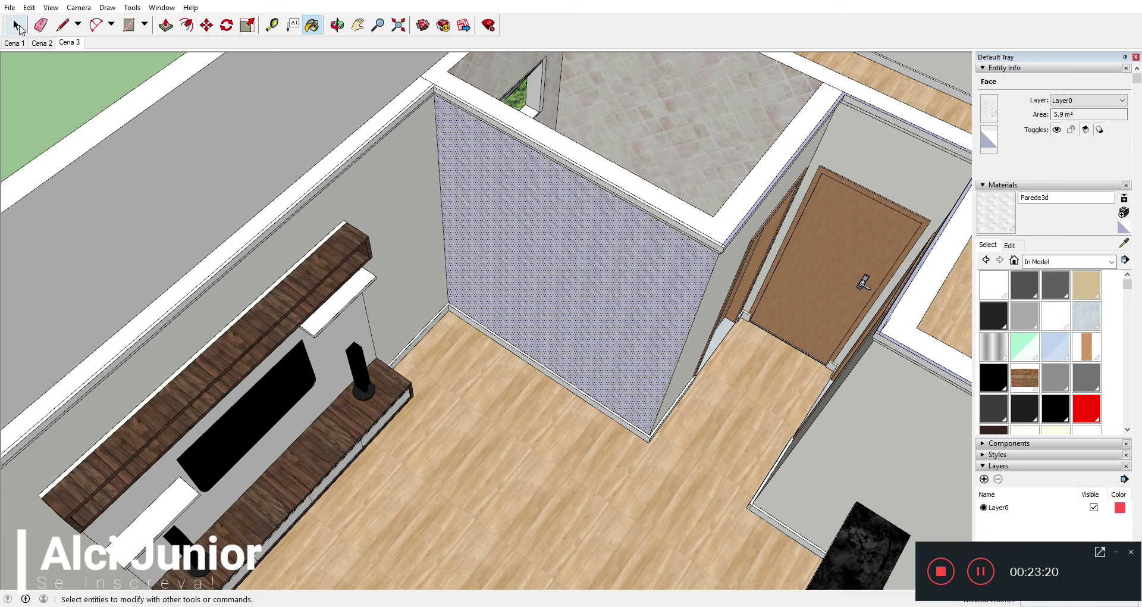
pyautogui.click(350, 247)
# - Set the Parede3d texture width to 1, making the texture 1.00 m square
pyautogui.moveTo(443, 378)
pyautogui.mouseDown(button='middle')
pyautogui.moveTo(562, 257)
pyautogui.moveTo(503, 259)
pyautogui.moveTo(508, 220)
pyautogui.moveTo(556, 285)
pyautogui.moveTo(543, 268)
pyautogui.mouseUp(button='middle')
pyautogui.click(544, 267)
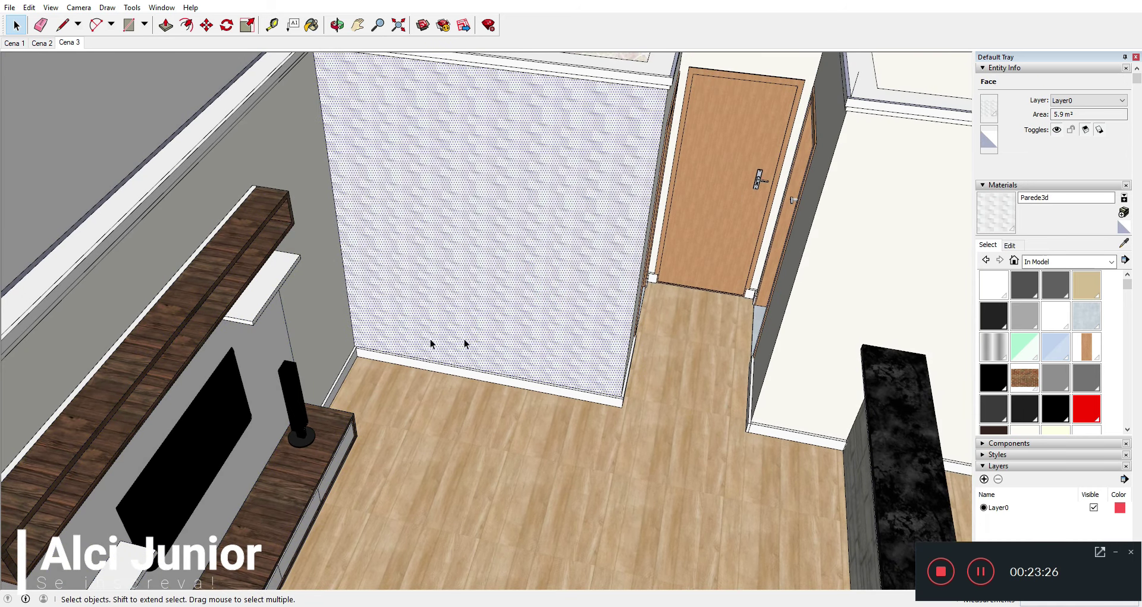
pyautogui.click(1010, 245)
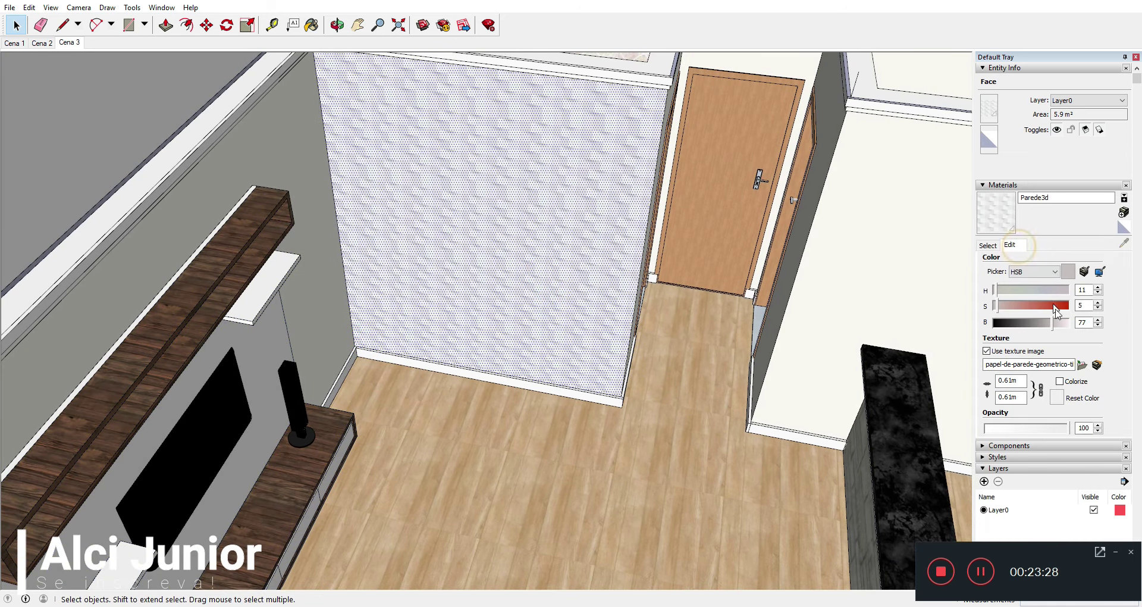
pyautogui.doubleClick(1011, 379)
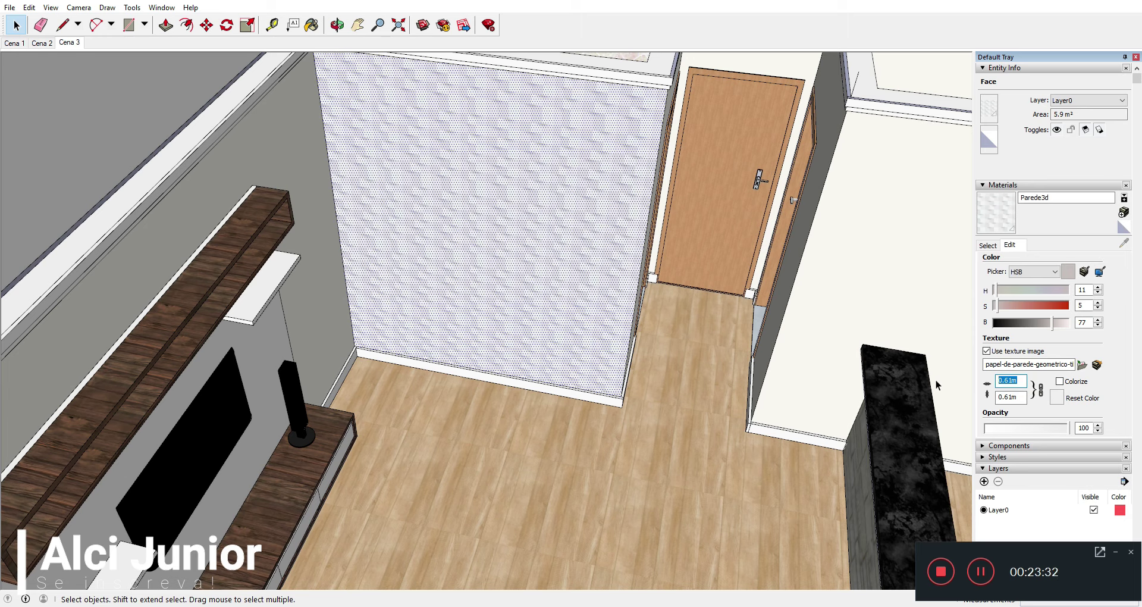
pyautogui.write('1')
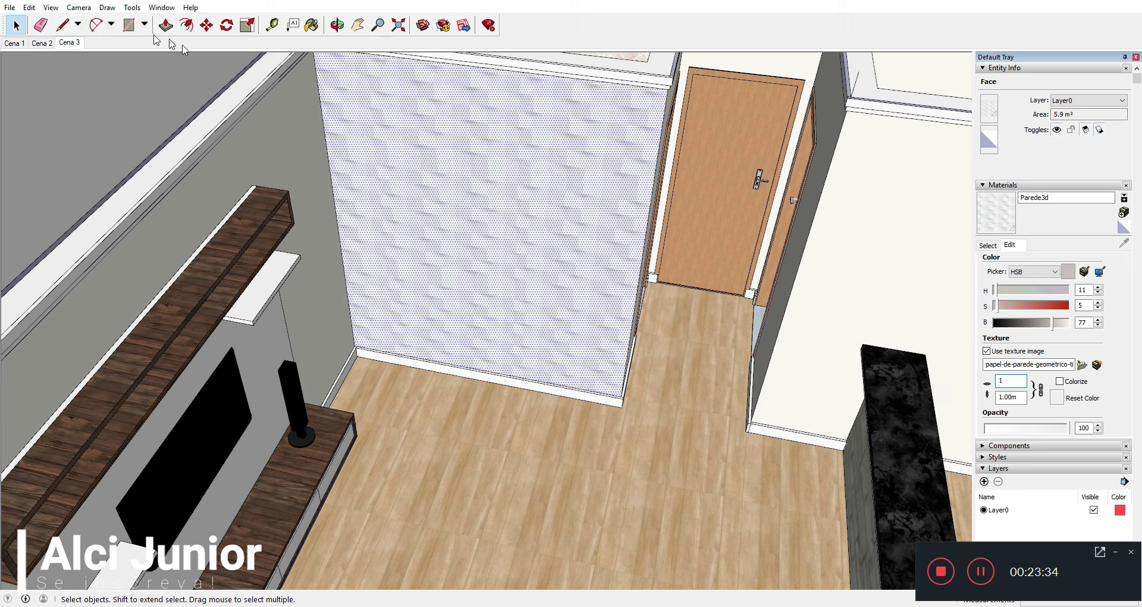
pyautogui.click(189, 301)
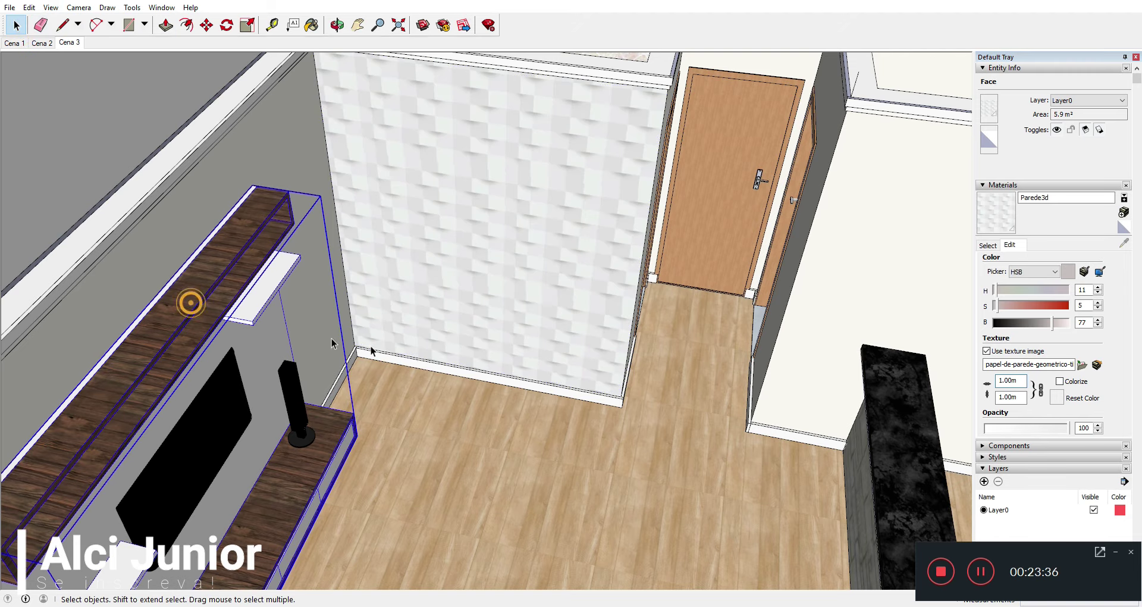
pyautogui.moveTo(189, 301)
pyautogui.mouseDown(button='middle')
pyautogui.moveTo(523, 390)
pyautogui.moveTo(304, 393)
pyautogui.moveTo(562, 436)
pyautogui.mouseUp(button='middle')
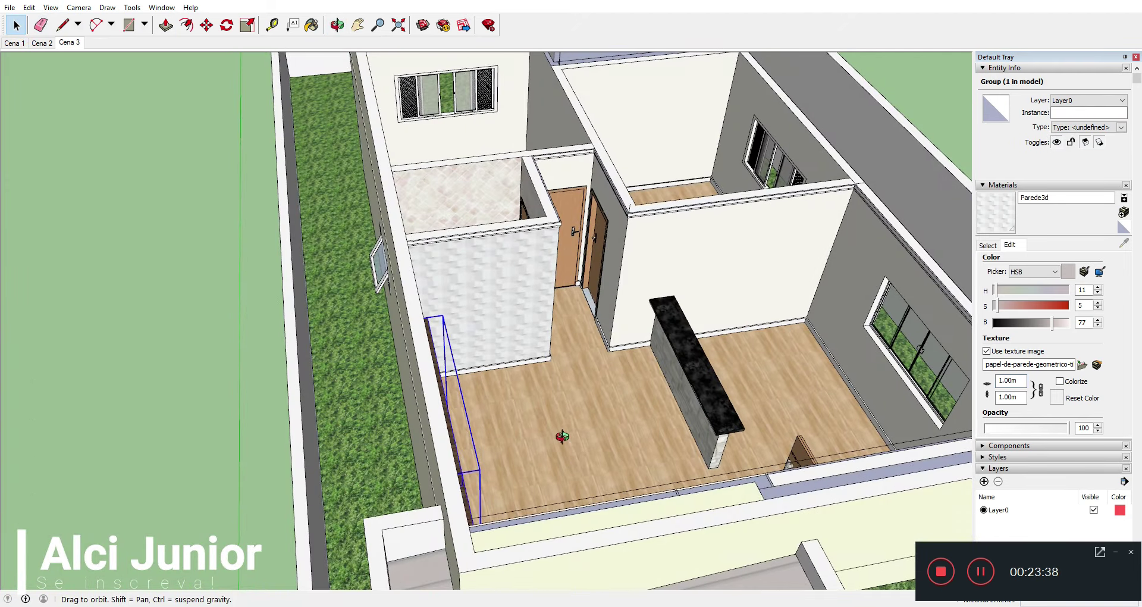
pyautogui.scroll(3, 562, 436)
pyautogui.scroll(2, 493, 340)
pyautogui.scroll(2, 492, 341)
pyautogui.scroll(2, 492, 340)
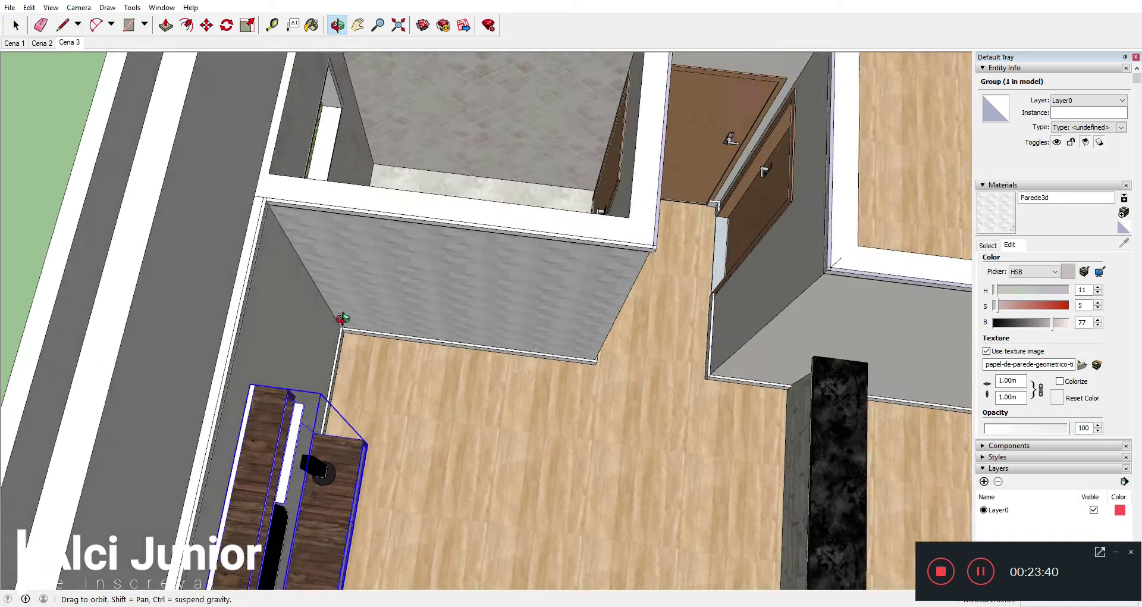
pyautogui.scroll(2, 493, 340)
pyautogui.scroll(2, 496, 375)
pyautogui.moveTo(496, 375)
pyautogui.mouseDown(button='middle')
pyautogui.moveTo(497, 288)
pyautogui.moveTo(436, 321)
pyautogui.moveTo(413, 265)
pyautogui.moveTo(345, 261)
pyautogui.moveTo(397, 274)
pyautogui.mouseUp(button='middle')
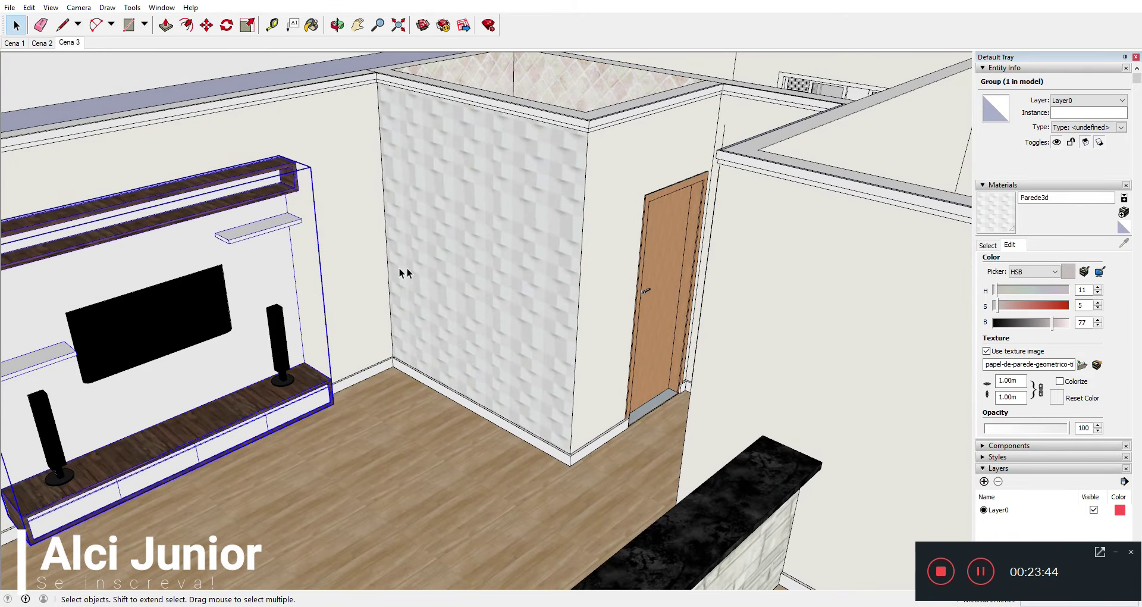
pyautogui.scroll(-1, 536, 223)
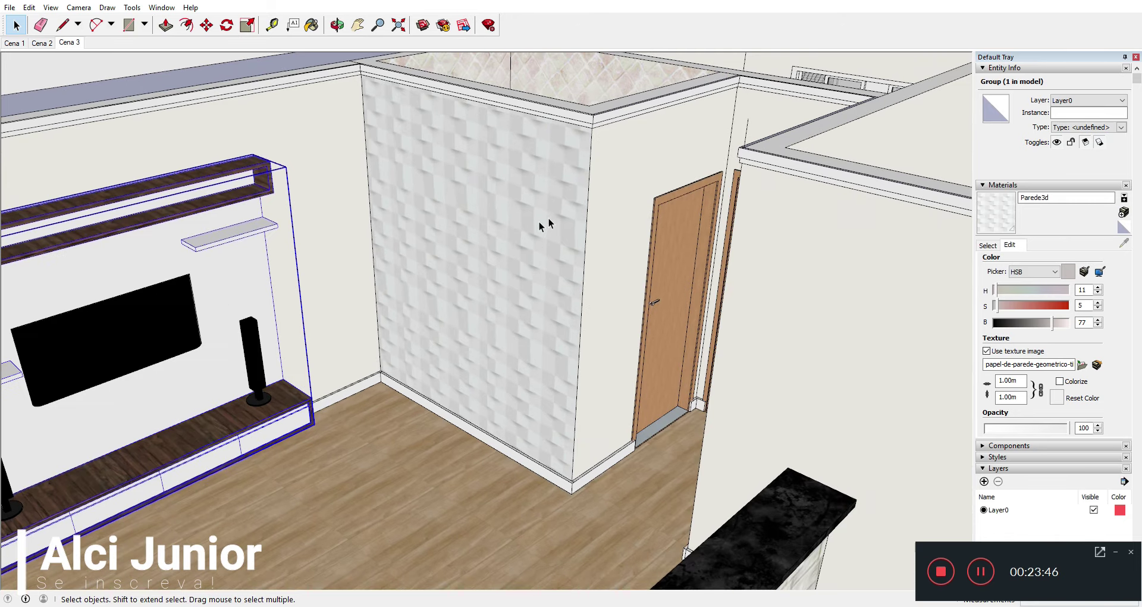
pyautogui.moveTo(535, 223)
pyautogui.mouseDown(button='middle')
pyautogui.moveTo(347, 286)
pyautogui.moveTo(408, 258)
pyautogui.moveTo(454, 278)
pyautogui.moveTo(395, 283)
pyautogui.moveTo(423, 288)
pyautogui.moveTo(416, 319)
pyautogui.moveTo(841, 388)
pyautogui.moveTo(680, 293)
pyautogui.moveTo(615, 232)
pyautogui.mouseUp(button='middle')
pyautogui.scroll(-5, 705, 374)
pyautogui.scroll(2, 614, 232)
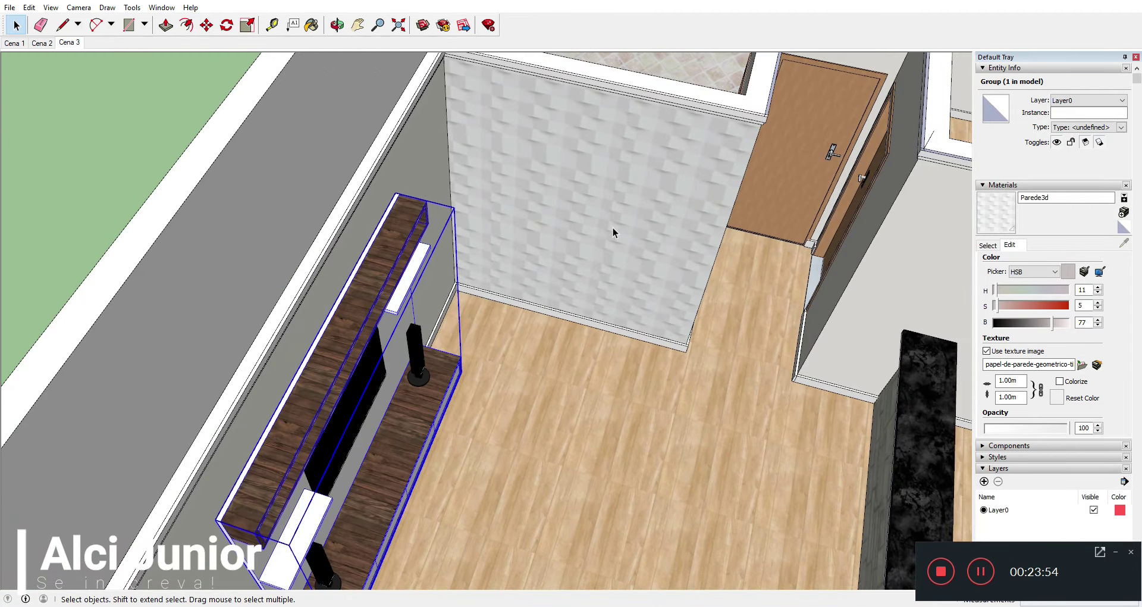
pyautogui.scroll(1, 606, 260)
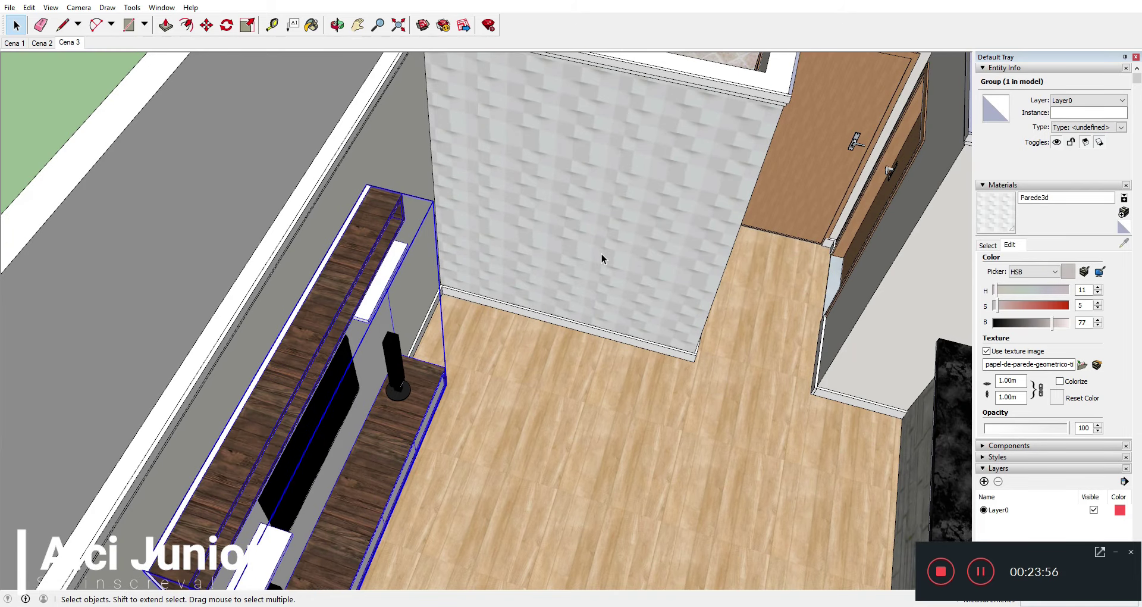
pyautogui.scroll(-5, 603, 258)
pyautogui.moveTo(530, 235)
pyautogui.mouseDown(button='middle')
pyautogui.moveTo(522, 373)
pyautogui.moveTo(441, 194)
pyautogui.moveTo(495, 269)
pyautogui.moveTo(228, 299)
pyautogui.mouseUp(button='middle')
pyautogui.scroll(-5, 496, 269)
pyautogui.scroll(2, 416, 286)
# - Draw the first 0.6 m edges of a square on the ground beside the house
pyautogui.press('space')
pyautogui.press('l')
pyautogui.scroll(-5, 321, 187)
pyautogui.scroll(3, 343, 234)
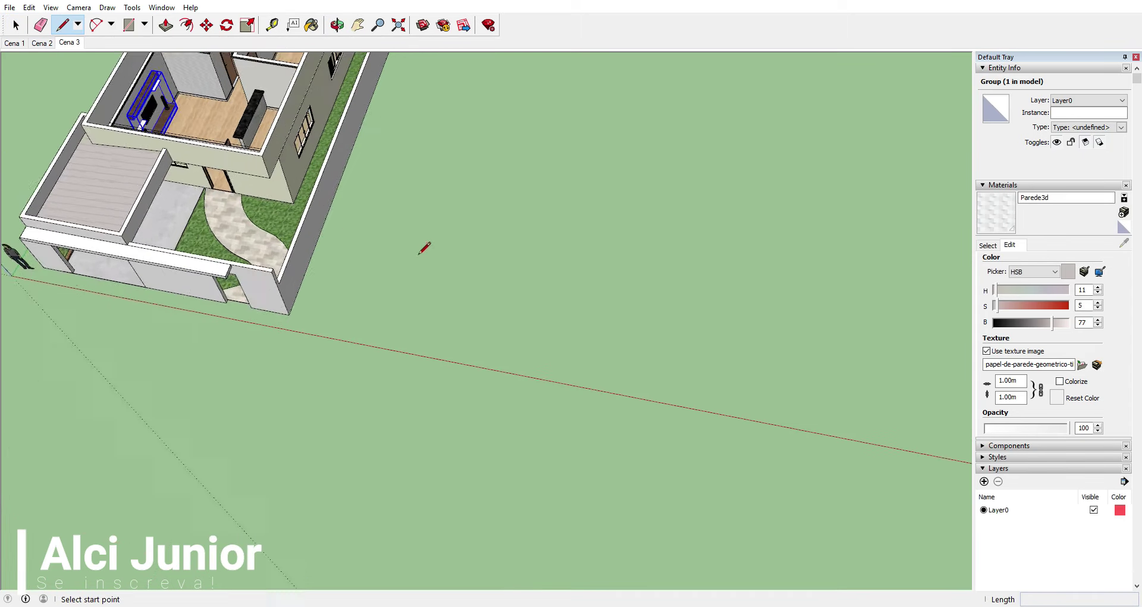
pyautogui.scroll(3, 425, 253)
pyautogui.click(433, 295)
pyautogui.write('0.6')
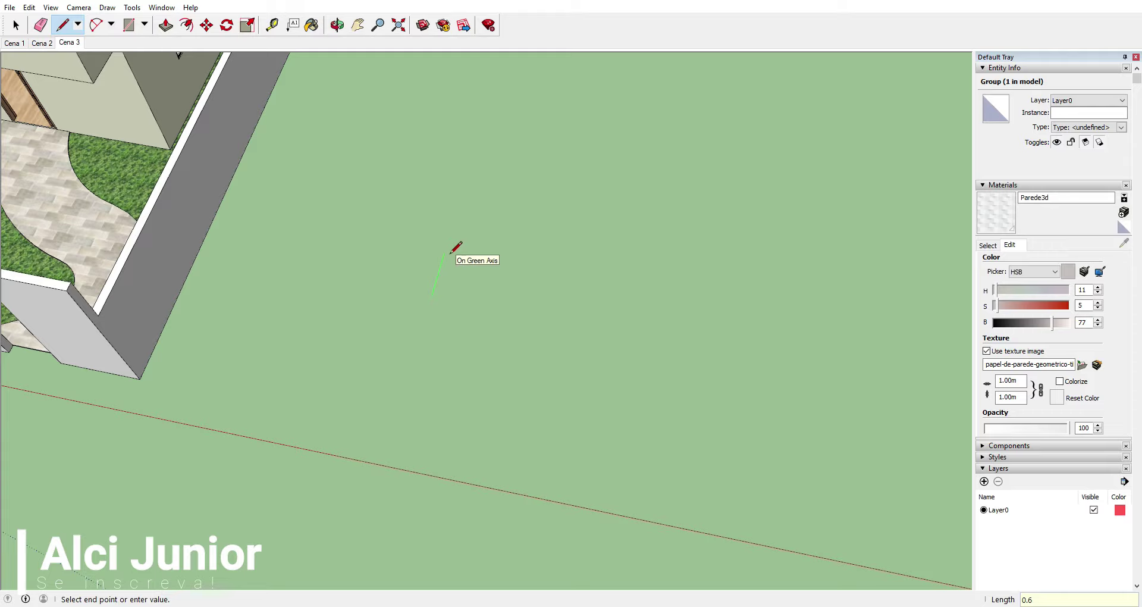
pyautogui.press('Return')
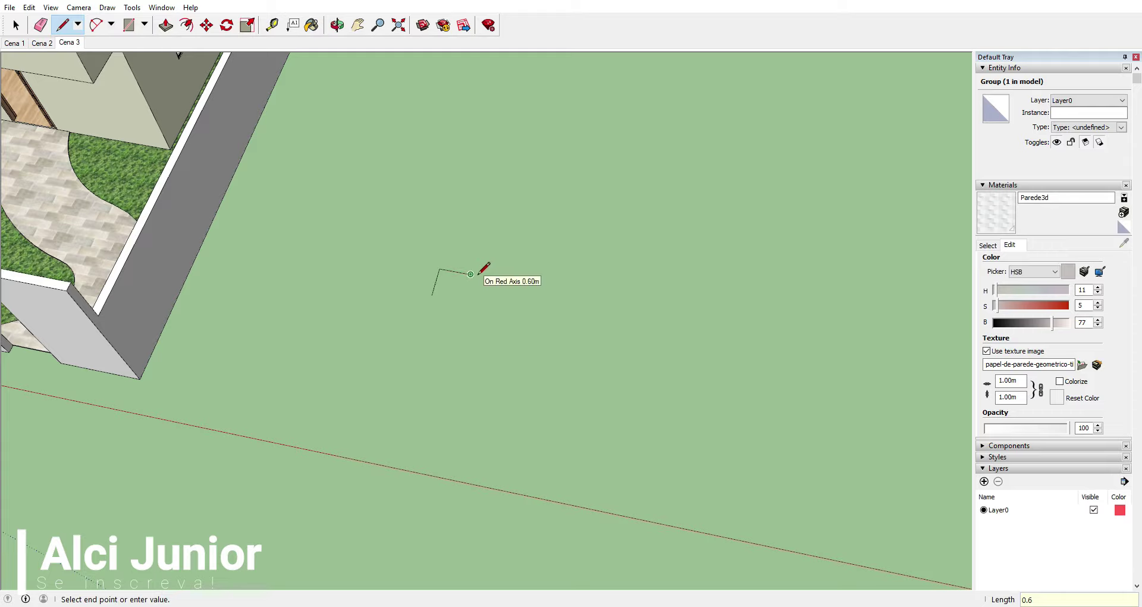
pyautogui.press('Return')
# - Close the square into a filled face and orbit to view it head-on
pyautogui.scroll(3, 478, 274)
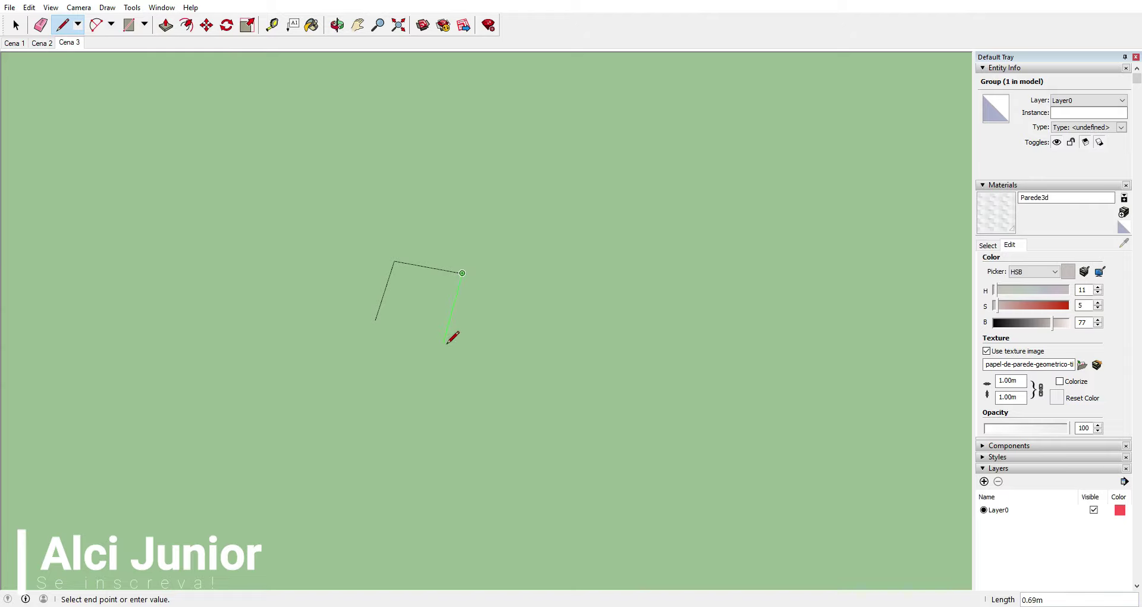
pyautogui.press('Return')
pyautogui.click(375, 320)
pyautogui.scroll(3, 410, 291)
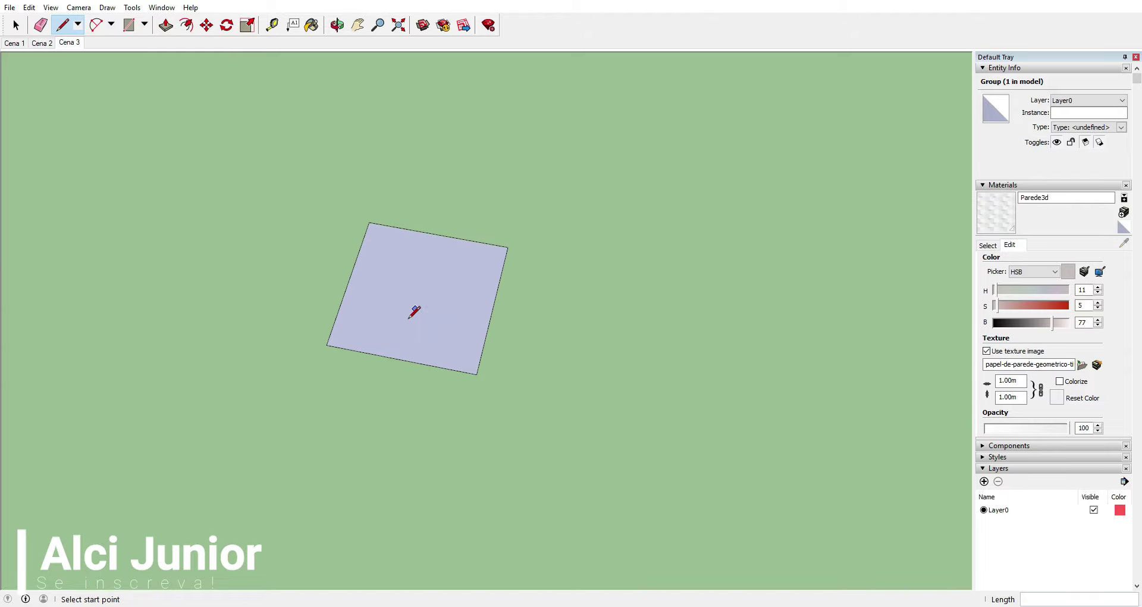
pyautogui.moveTo(413, 311); pyautogui.dragTo(515, 331, button='middle')
pyautogui.keyDown('shift'); pyautogui.moveTo(438, 344); pyautogui.dragTo(569, 348, button='middle'); pyautogui.keyUp('shift')
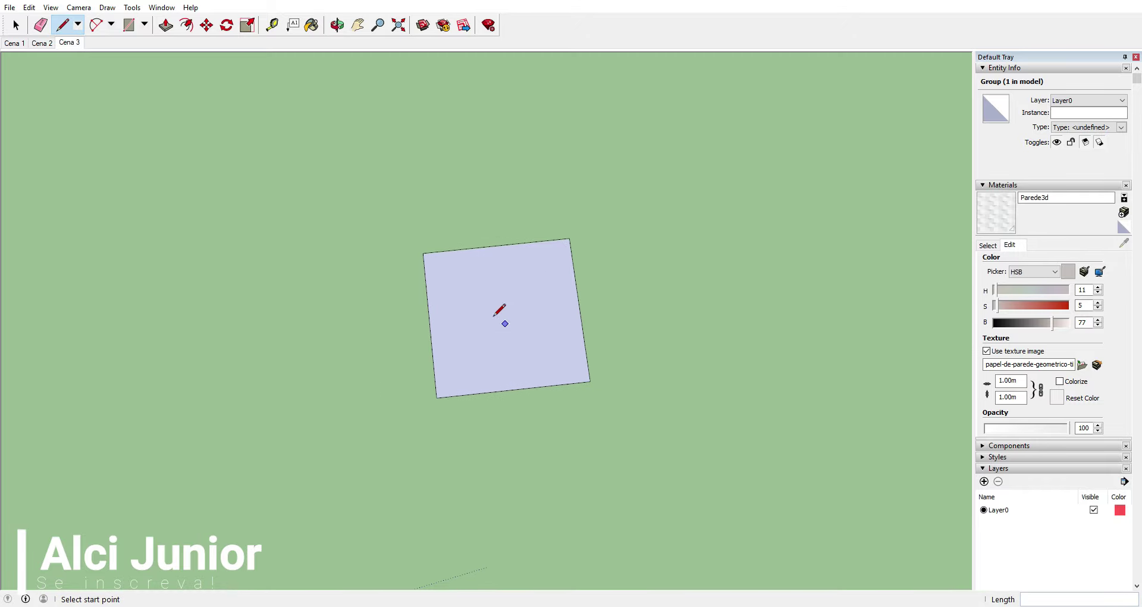
# - Push/pull the square face 0.02 m into a thin slab and orbit around it
pyautogui.click(166, 25)
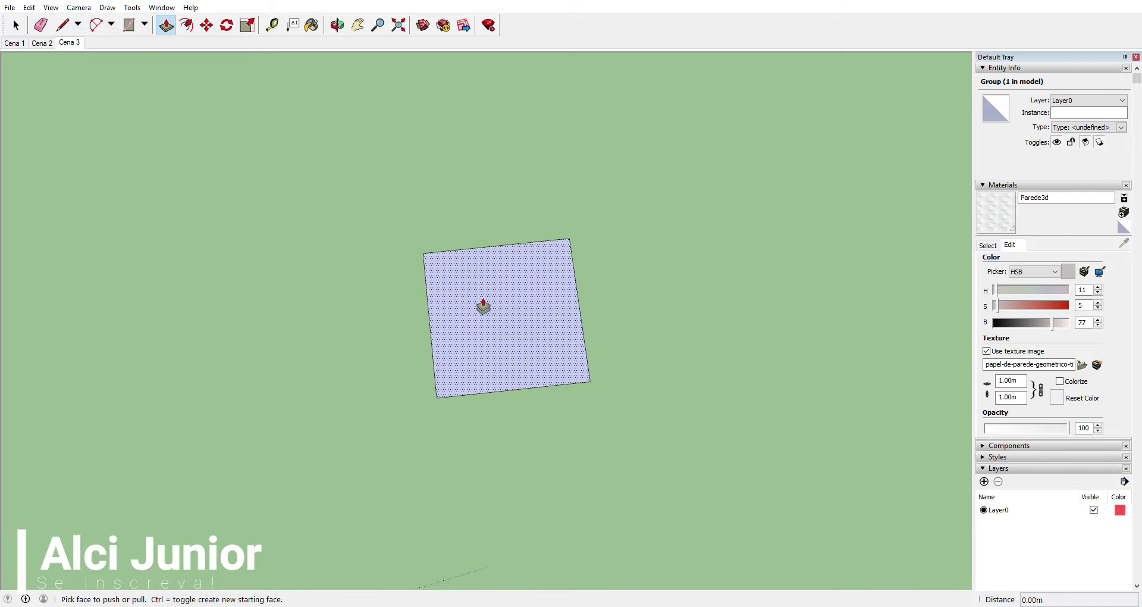
pyautogui.click(463, 301)
pyautogui.write('0,02')
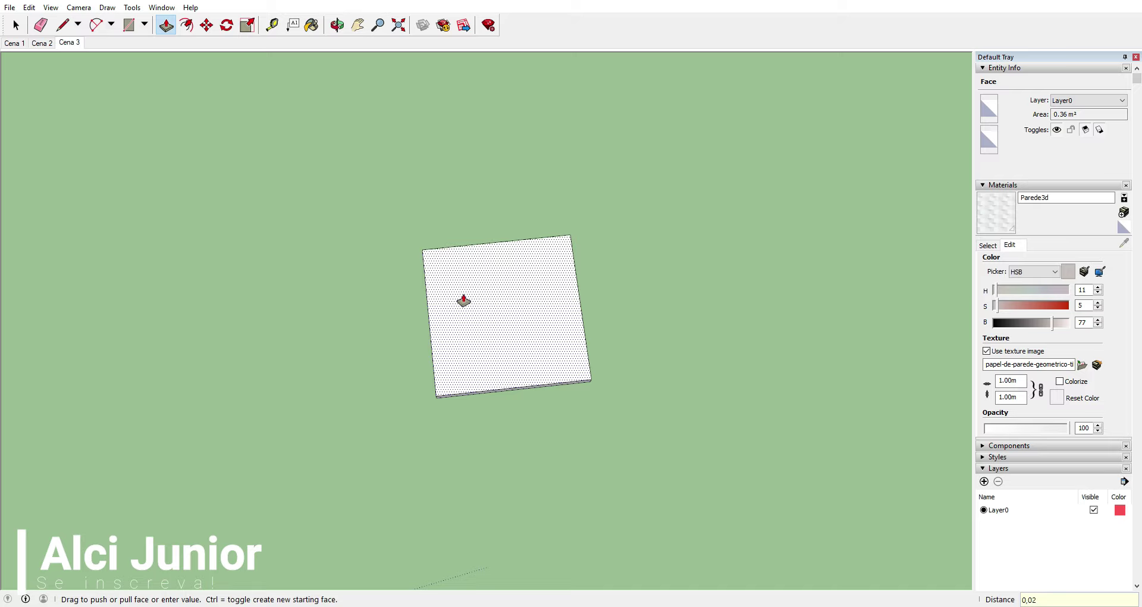
pyautogui.press('Return')
pyautogui.write('.02m')
pyautogui.press('Return')
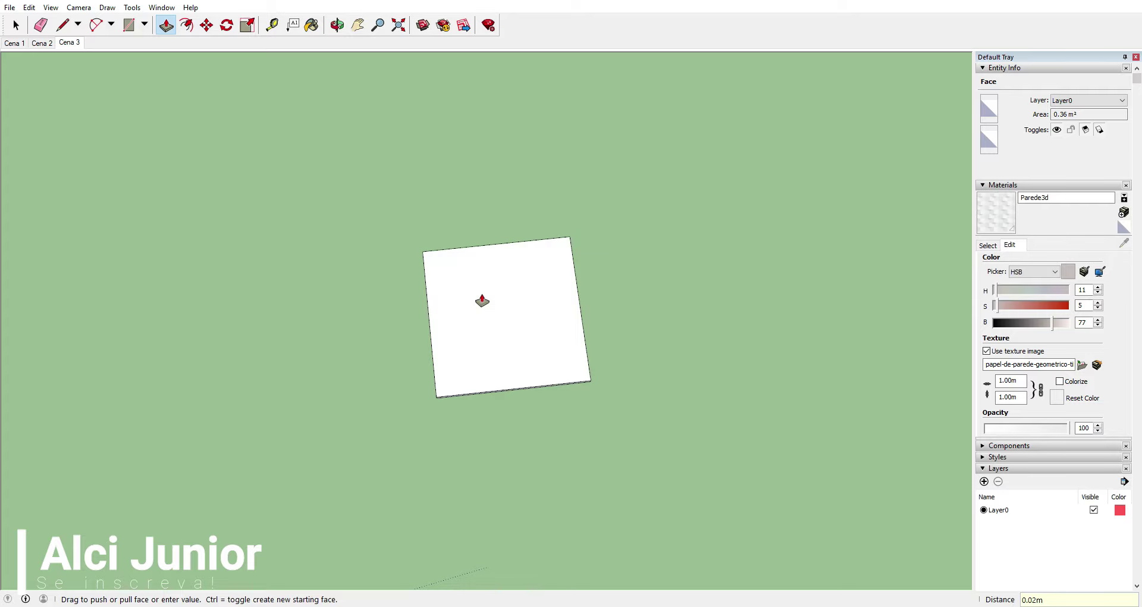
pyautogui.moveTo(481, 313)
pyautogui.mouseDown(button='middle')
pyautogui.moveTo(441, 222)
pyautogui.moveTo(464, 363)
pyautogui.moveTo(543, 242)
pyautogui.mouseUp(button='middle')
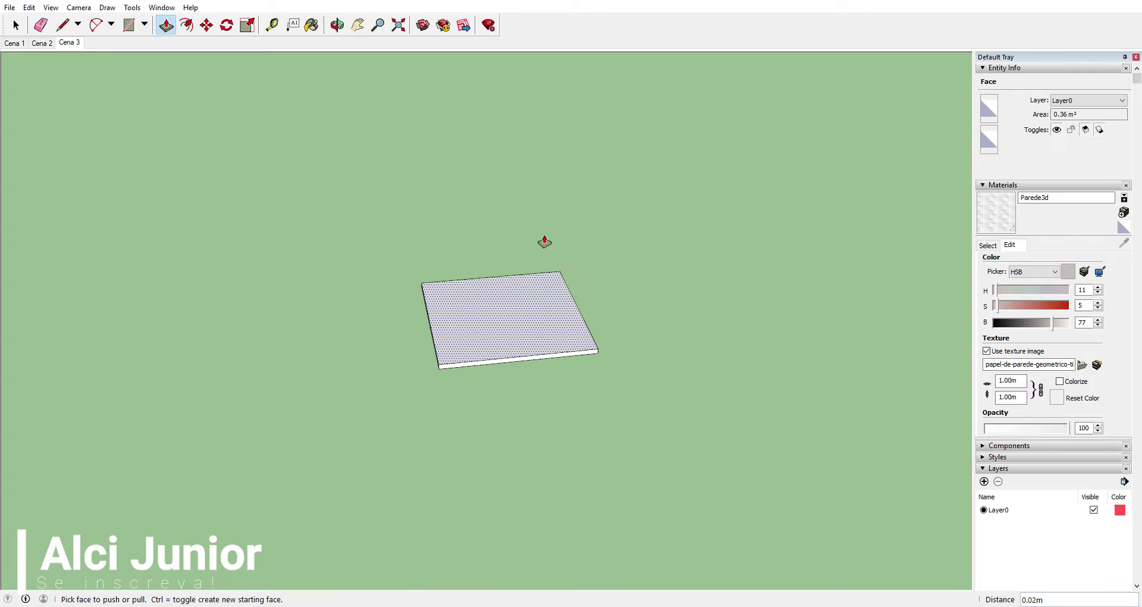
pyautogui.moveTo(495, 364); pyautogui.dragTo(556, 331, button='middle')
pyautogui.click(68, 27)
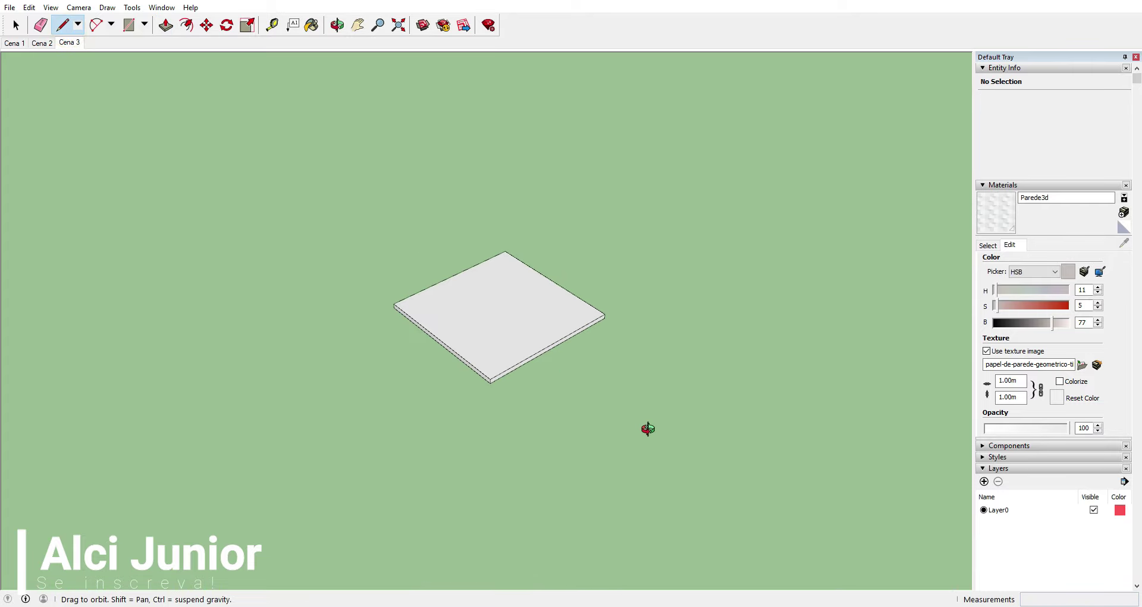
pyautogui.moveTo(647, 426)
pyautogui.mouseDown(button='middle')
pyautogui.moveTo(439, 374)
pyautogui.moveTo(339, 401)
pyautogui.moveTo(495, 287)
pyautogui.moveTo(508, 334)
pyautogui.mouseUp(button='middle')
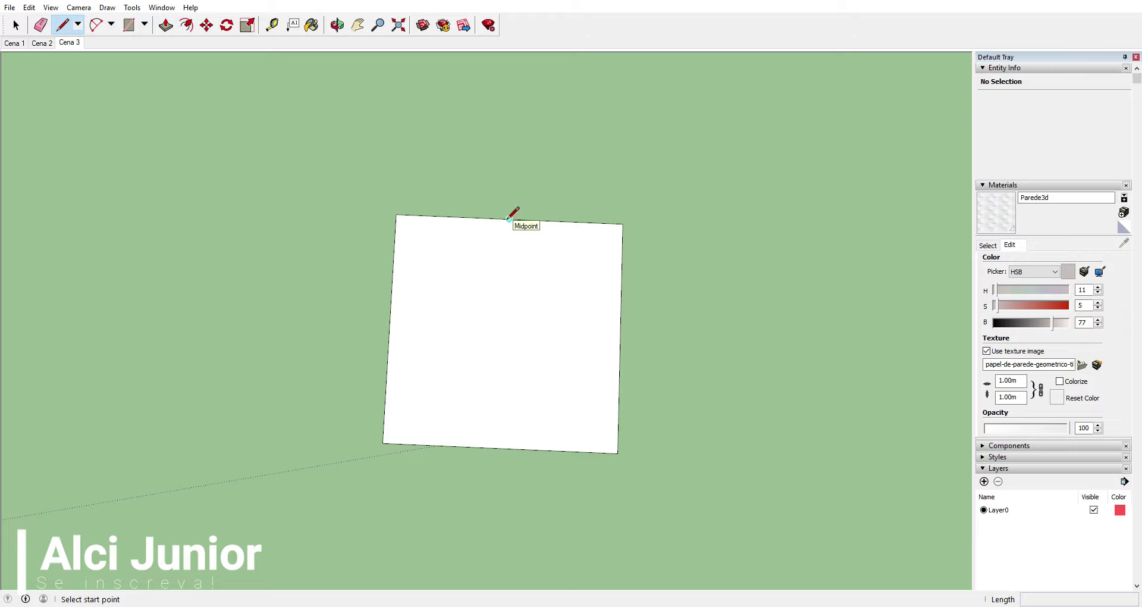
# - Split the top face with a center line and rectangle edges into eight rows
pyautogui.click(509, 219)
pyautogui.click(501, 446)
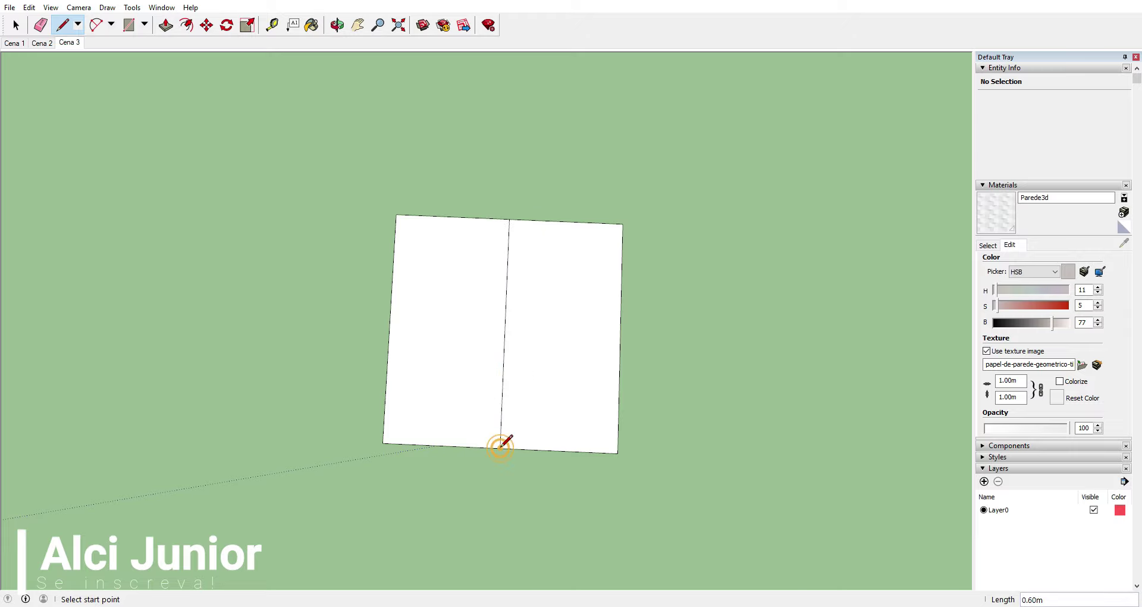
pyautogui.click(128, 26)
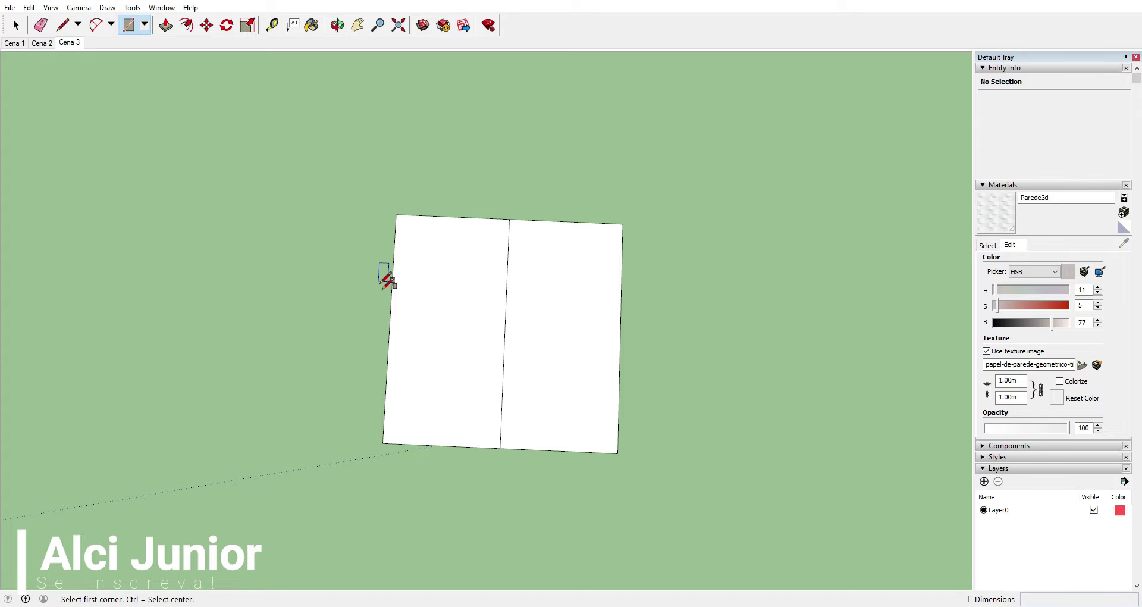
pyautogui.click(390, 325)
pyautogui.click(618, 452)
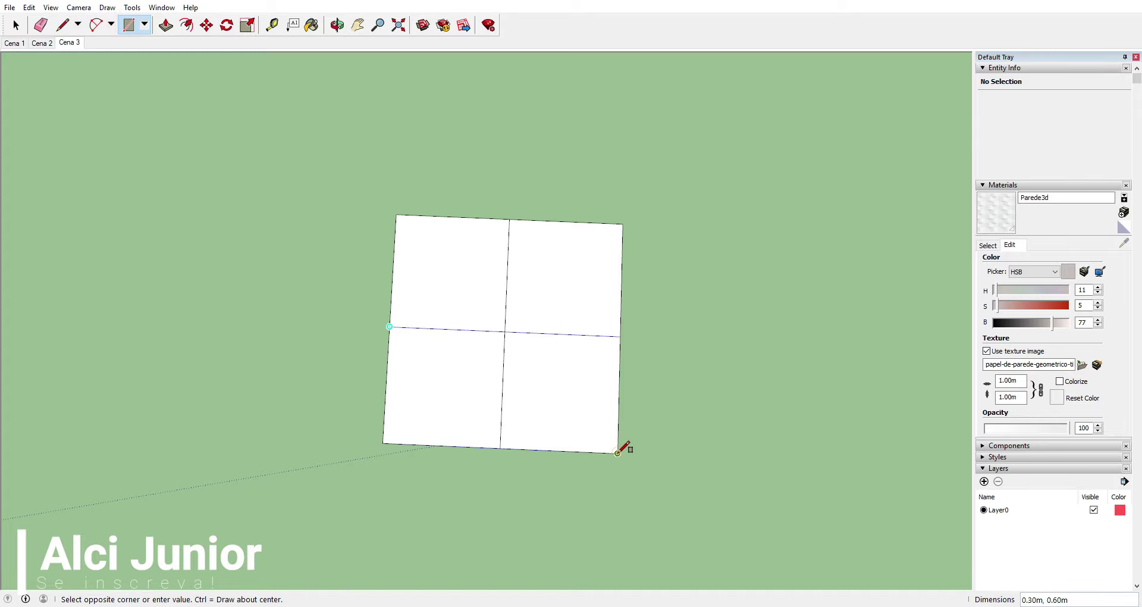
pyautogui.click(392, 270)
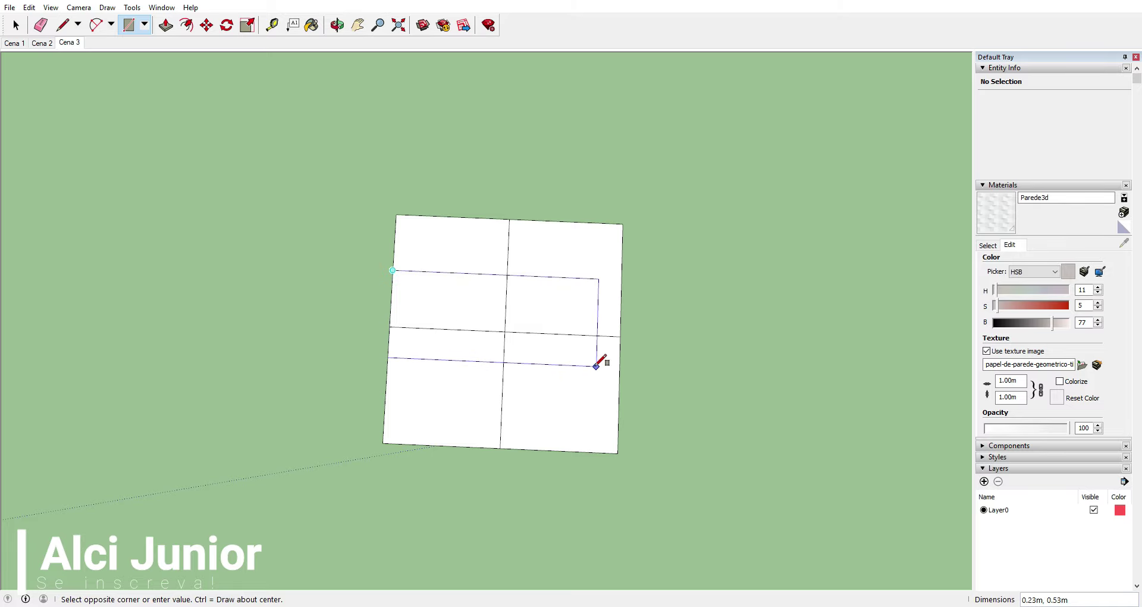
pyautogui.click(618, 393)
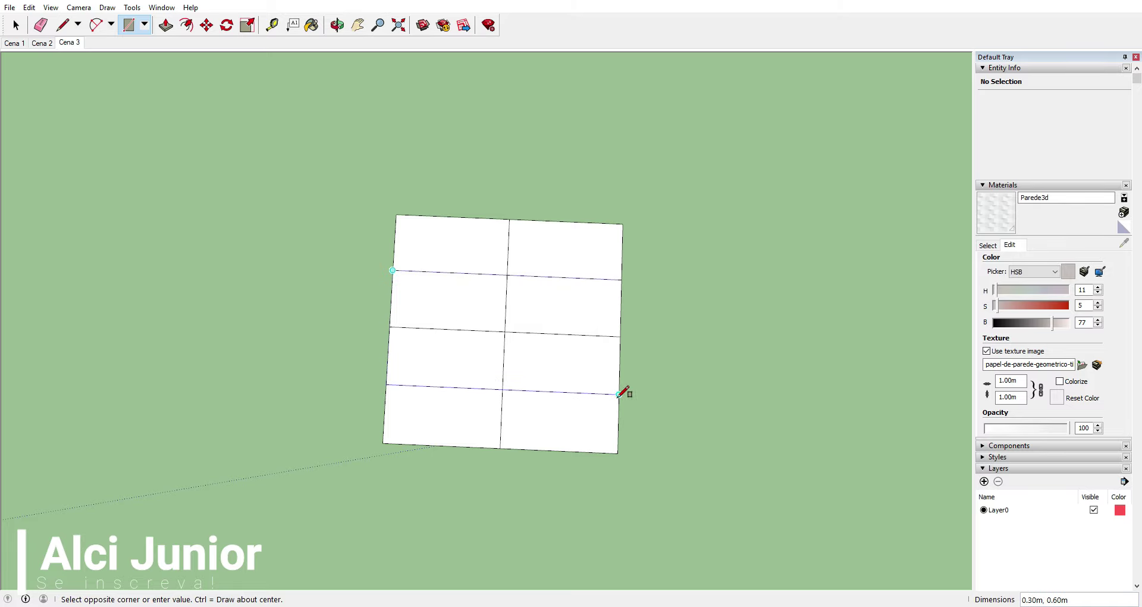
pyautogui.click(391, 298)
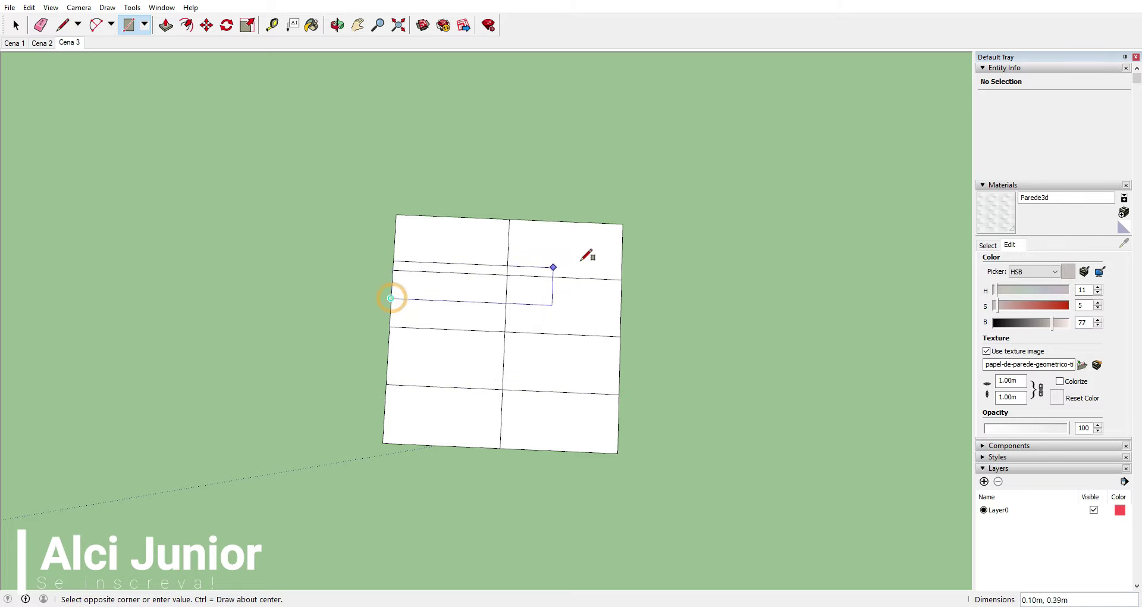
pyautogui.click(622, 247)
pyautogui.click(388, 355)
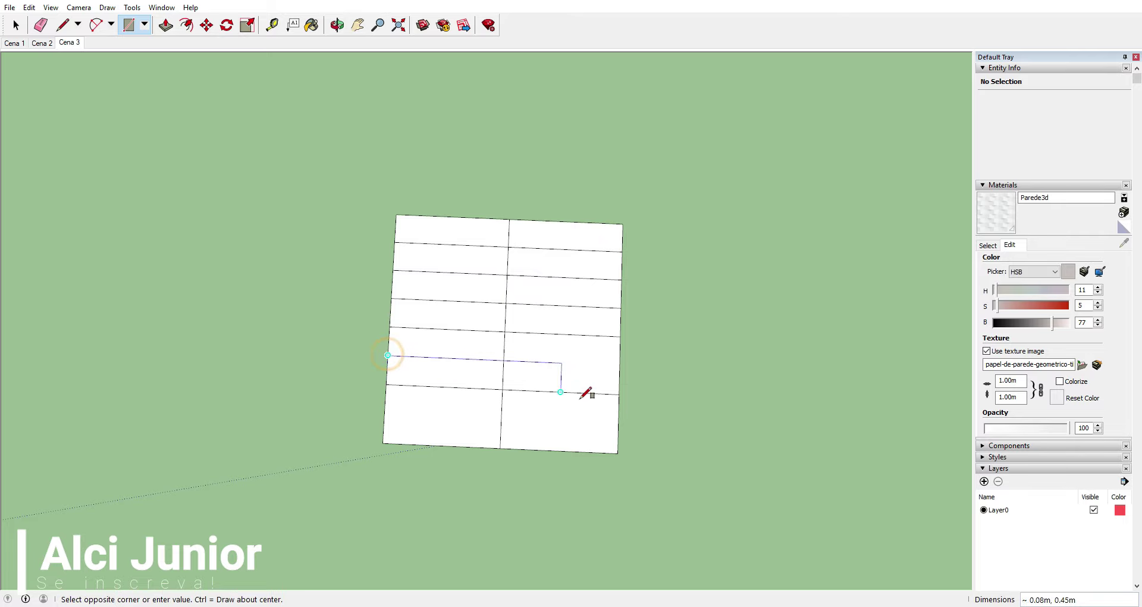
pyautogui.click(618, 423)
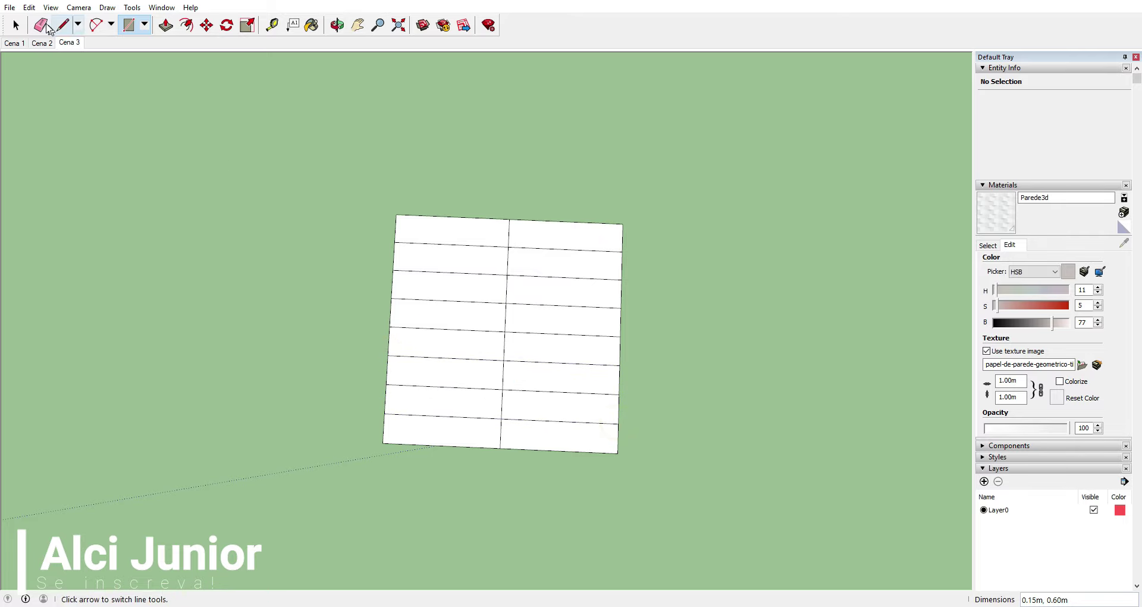
# - Add vertical lines splitting each half, giving four columns by eight rows
pyautogui.click(17, 25)
pyautogui.click(62, 25)
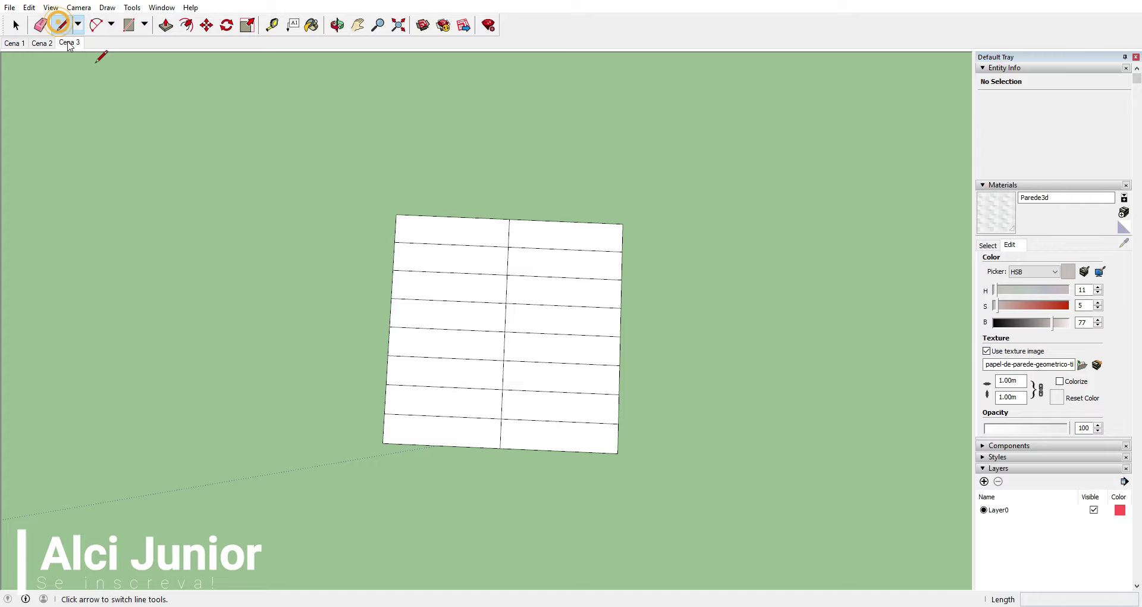
pyautogui.click(453, 216)
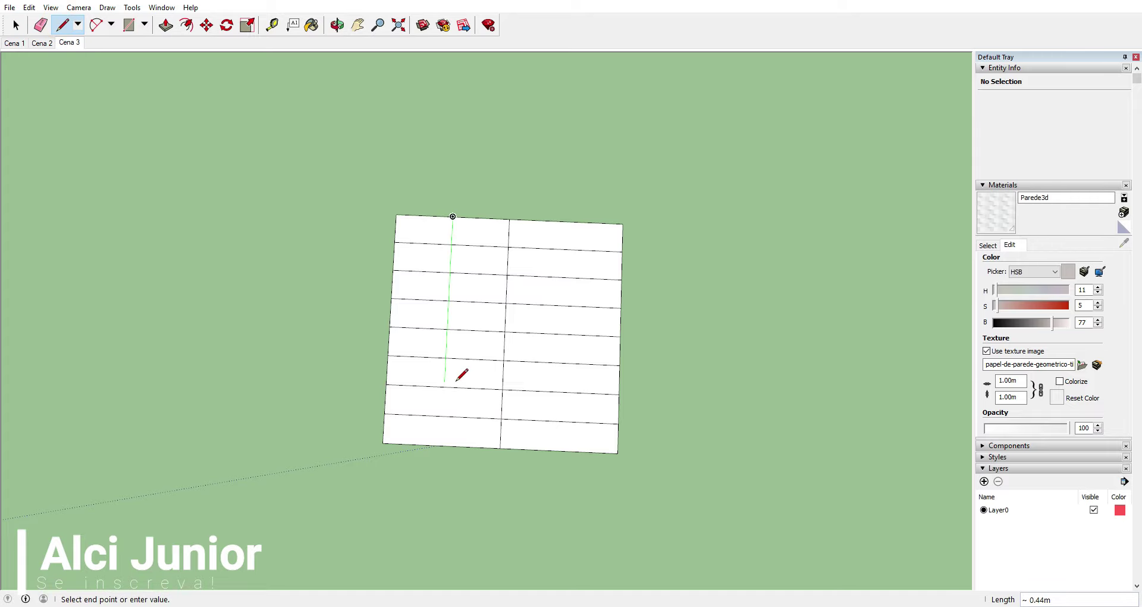
pyautogui.click(441, 446)
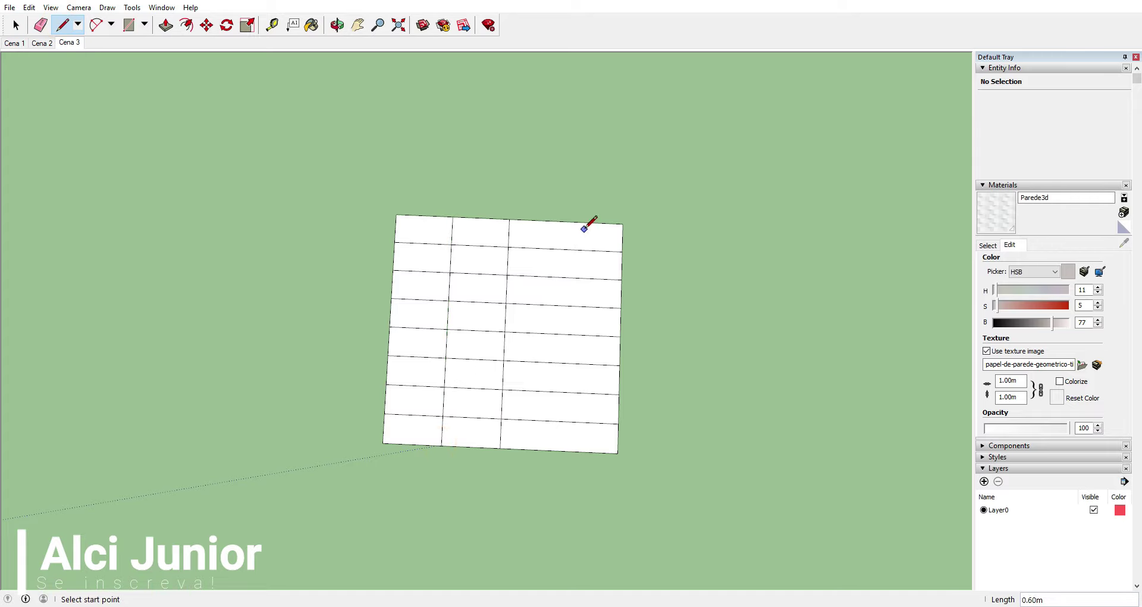
pyautogui.click(565, 221)
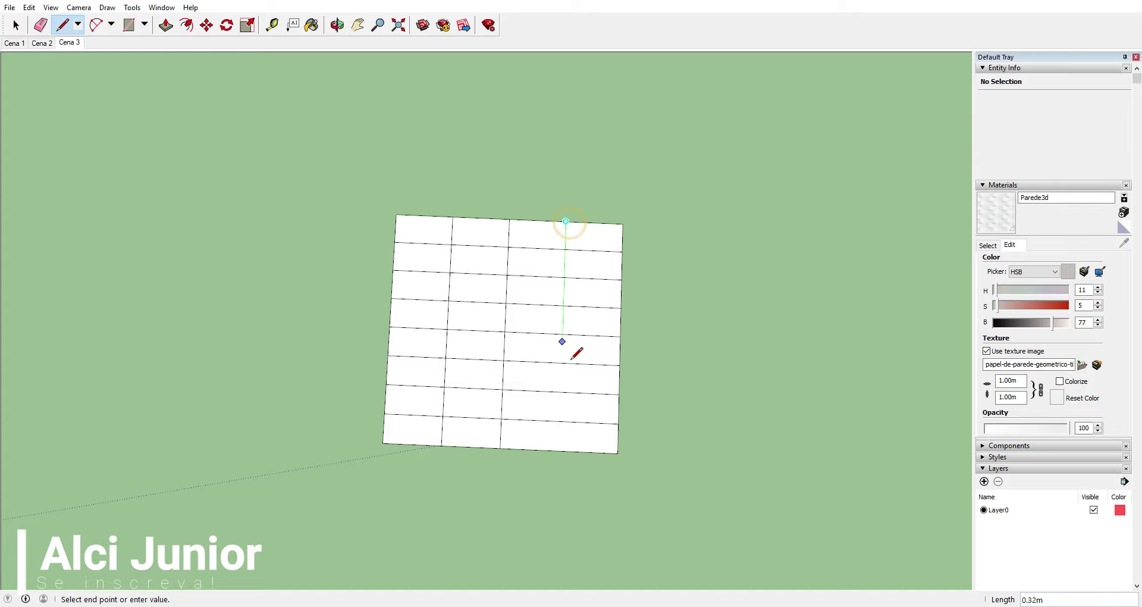
pyautogui.click(559, 451)
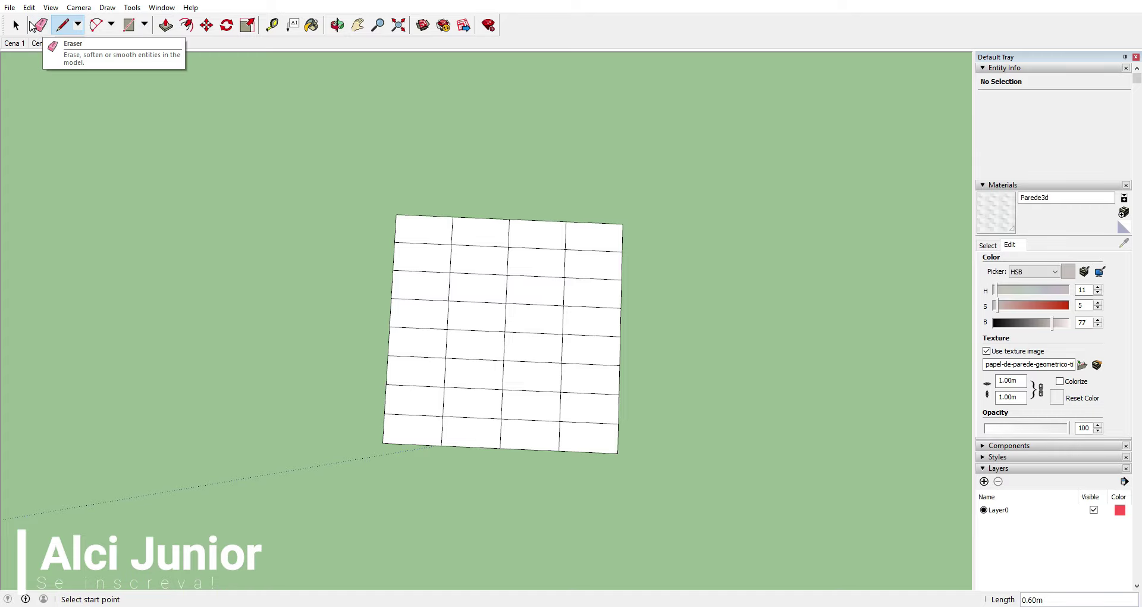
pyautogui.click(16, 25)
pyautogui.moveTo(547, 341)
pyautogui.mouseDown(button='middle')
pyautogui.moveTo(466, 290)
pyautogui.moveTo(359, 329)
pyautogui.moveTo(359, 366)
pyautogui.mouseUp(button='middle')
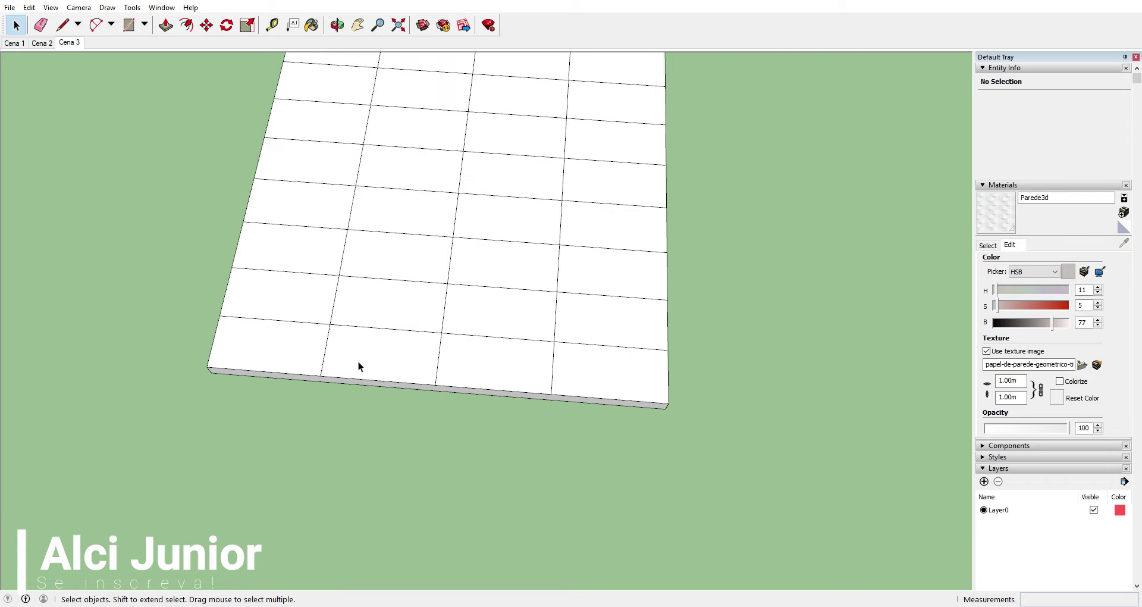
# - Draw sloped lines at the slab's front edge, cutting two triangular facets
pyautogui.click(62, 25)
pyautogui.scroll(2, 357, 334)
pyautogui.scroll(2, 318, 378)
pyautogui.click(311, 385)
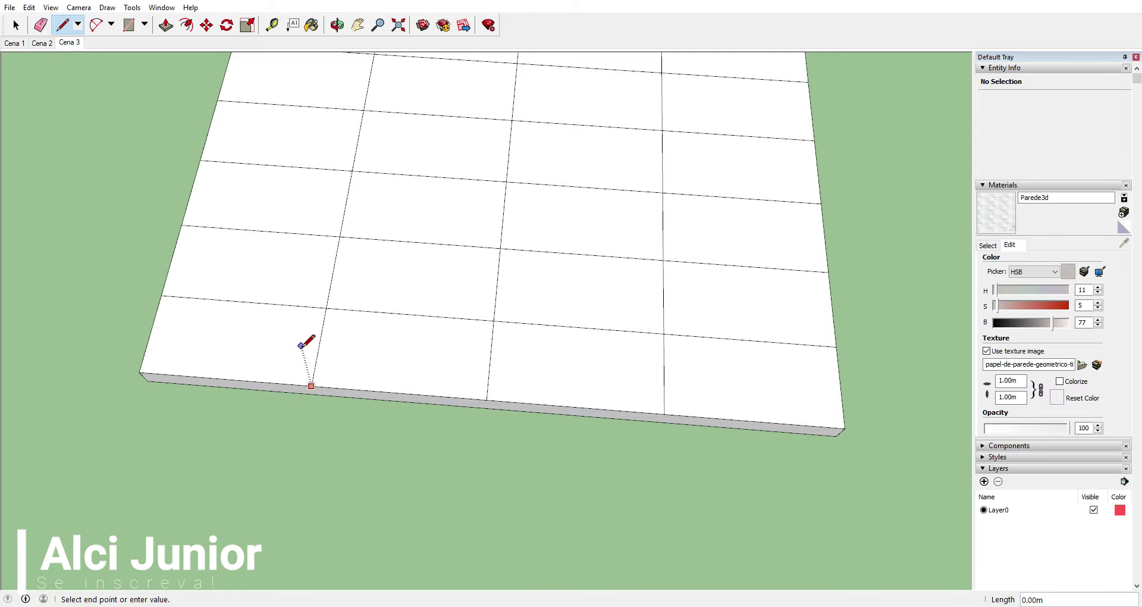
pyautogui.moveTo(301, 345)
pyautogui.mouseDown(button='middle')
pyautogui.moveTo(324, 146)
pyautogui.moveTo(303, 169)
pyautogui.mouseUp(button='middle')
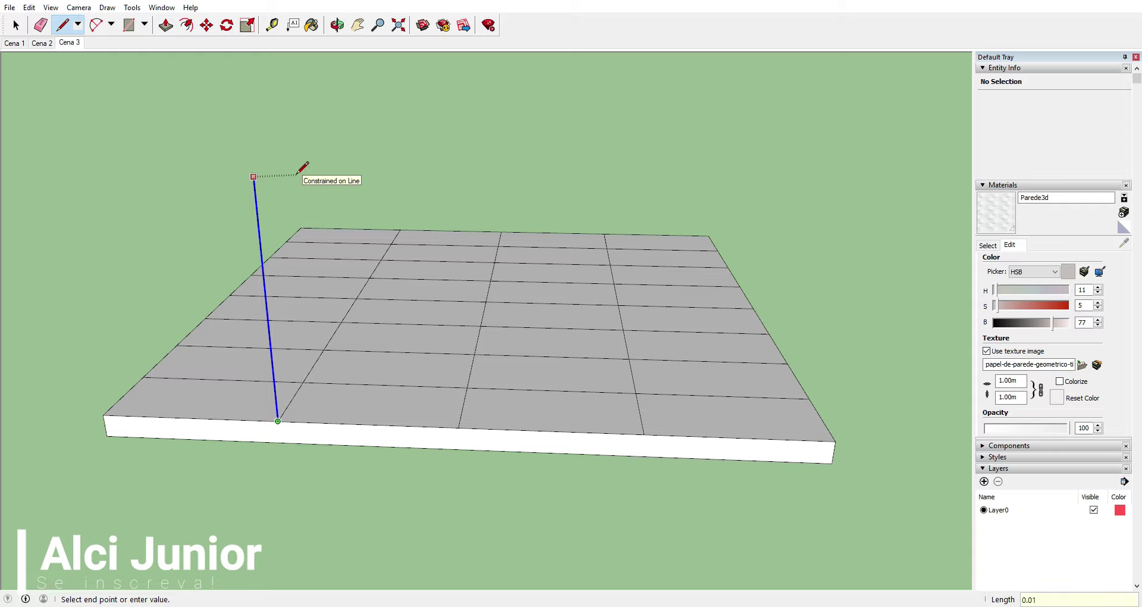
pyautogui.click(117, 409)
pyautogui.click(276, 410)
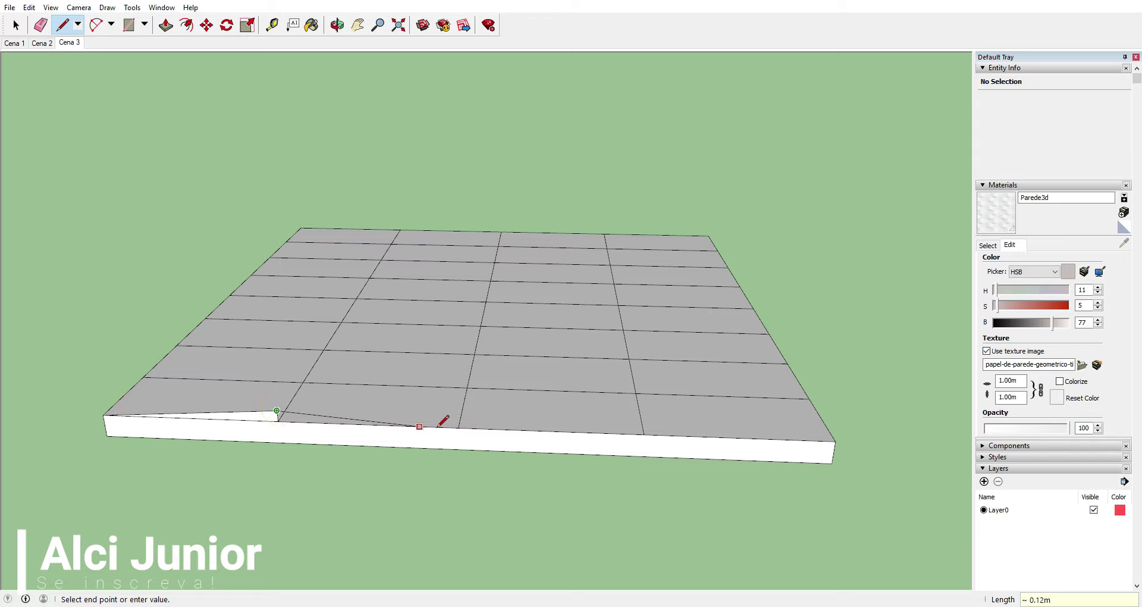
pyautogui.click(458, 426)
# - Select both triangular facets and begin moving a copy along the edge
pyautogui.click(16, 25)
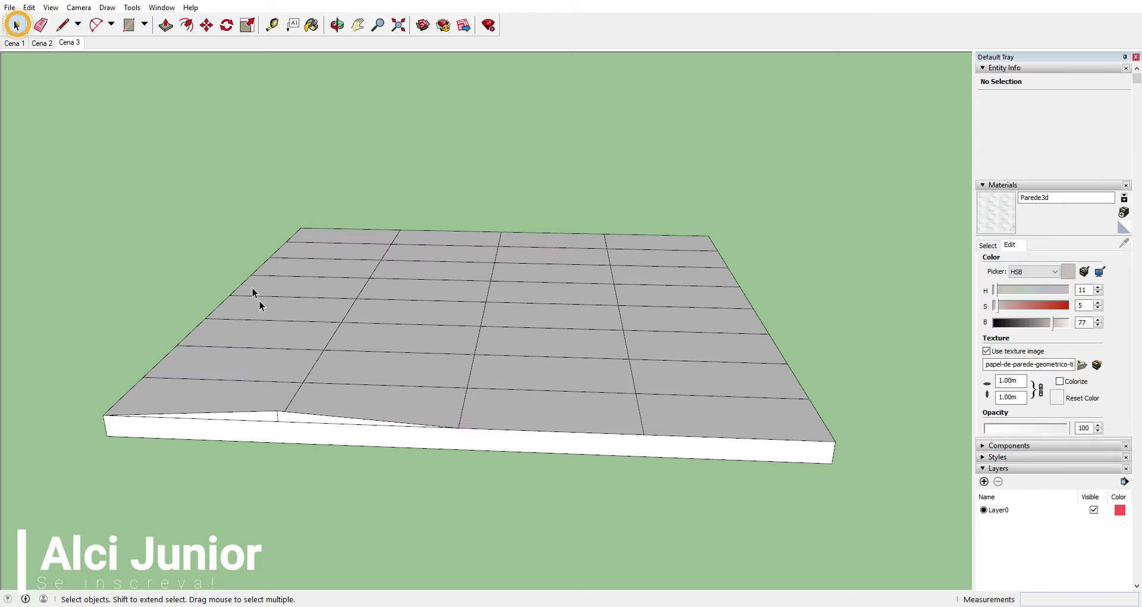
pyautogui.click(268, 419)
pyautogui.keyDown('shift'); pyautogui.click(293, 415); pyautogui.keyUp('shift')
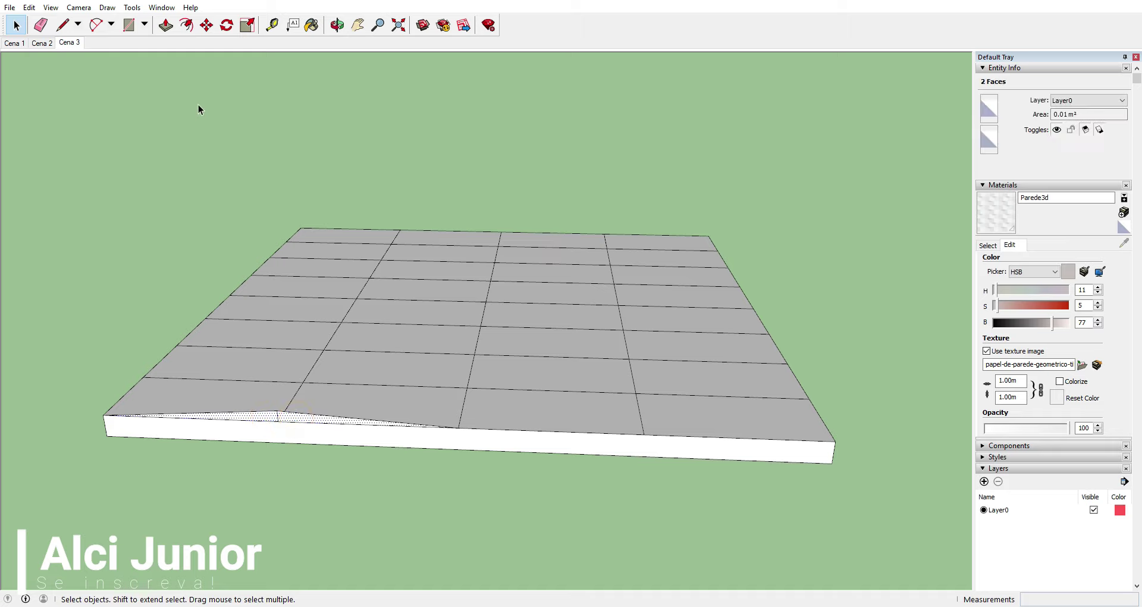
pyautogui.click(206, 25)
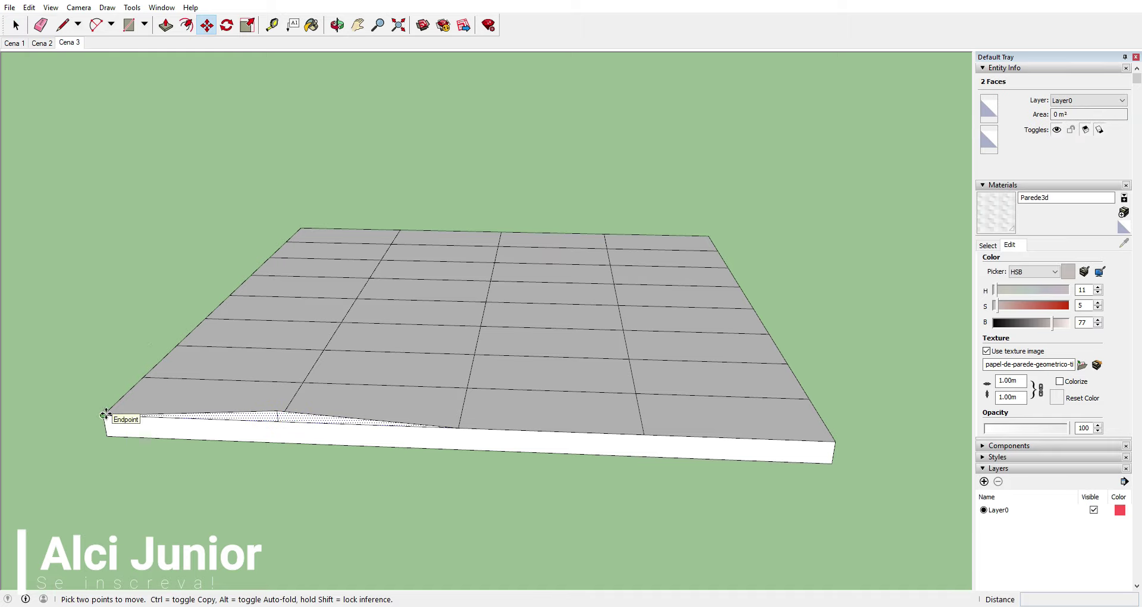
# - Place the facet copy 0.30 m along the edge and push/pull the sloped faces about 0.07 m into wedges
pyautogui.click(458, 429)
pyautogui.click(166, 25)
pyautogui.moveTo(324, 237)
pyautogui.mouseDown(button='middle')
pyautogui.moveTo(106, 381)
pyautogui.moveTo(6, 377)
pyautogui.mouseUp(button='middle')
pyautogui.scroll(5, 245, 273)
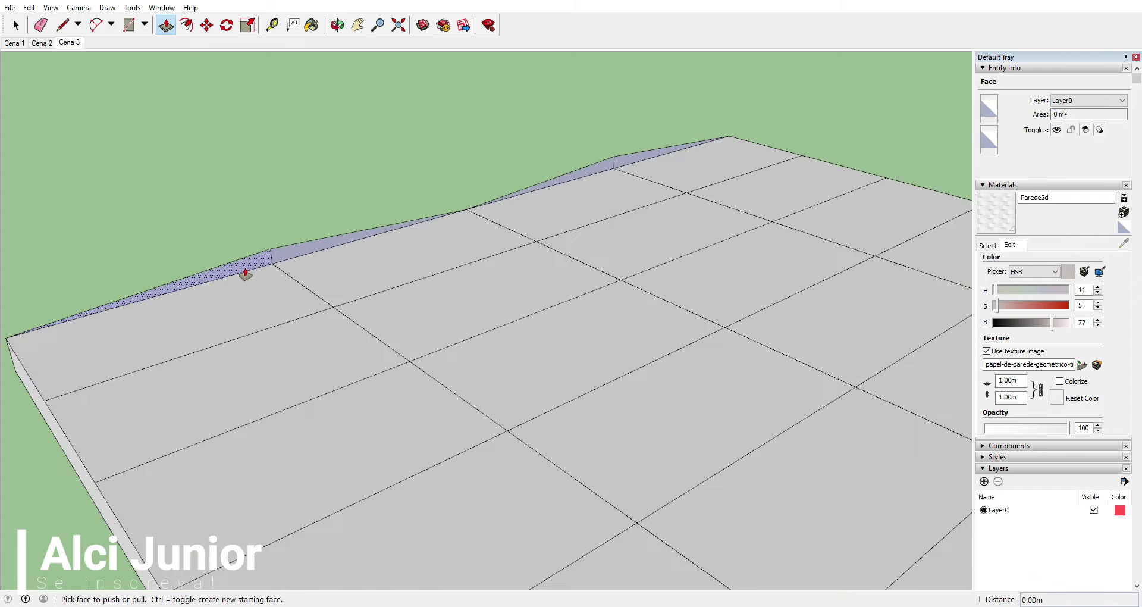
pyautogui.moveTo(245, 274); pyautogui.dragTo(264, 332)
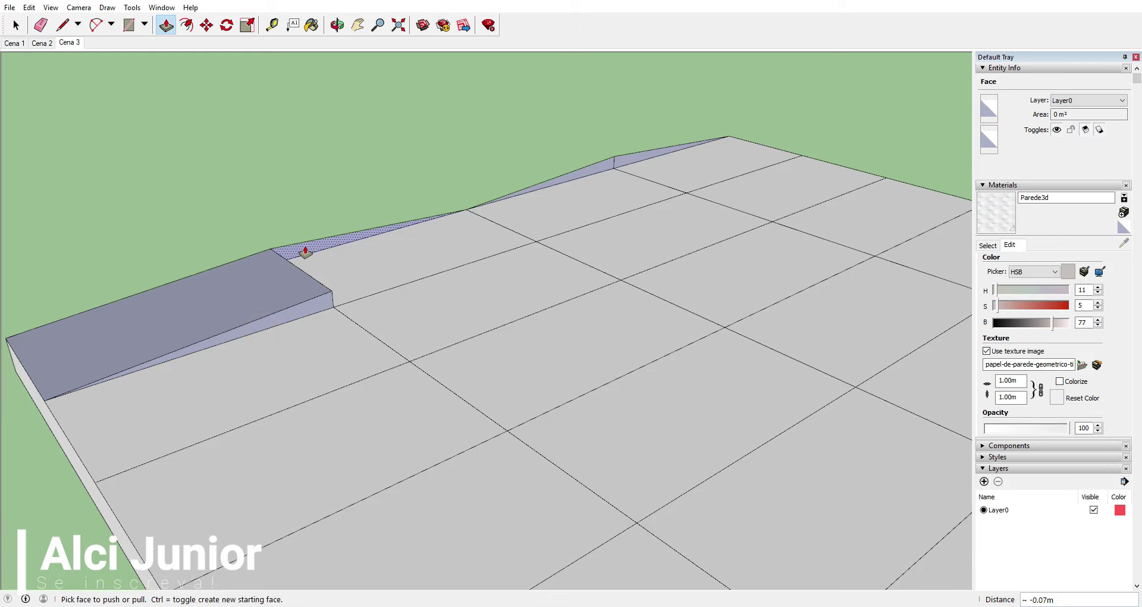
pyautogui.moveTo(306, 251); pyautogui.dragTo(354, 305)
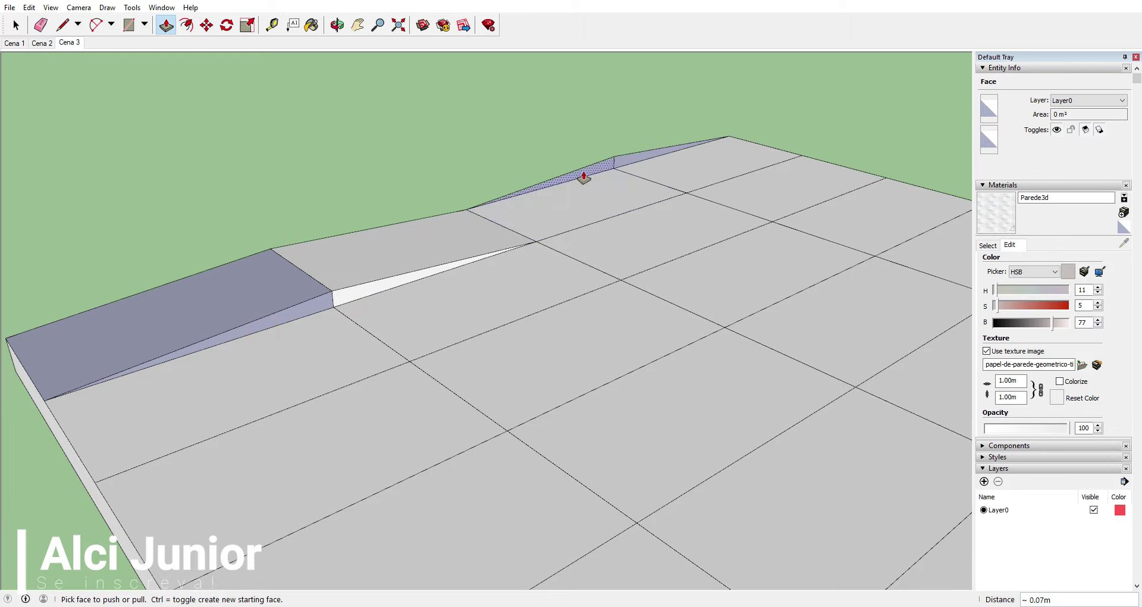
pyautogui.moveTo(584, 176); pyautogui.dragTo(610, 217)
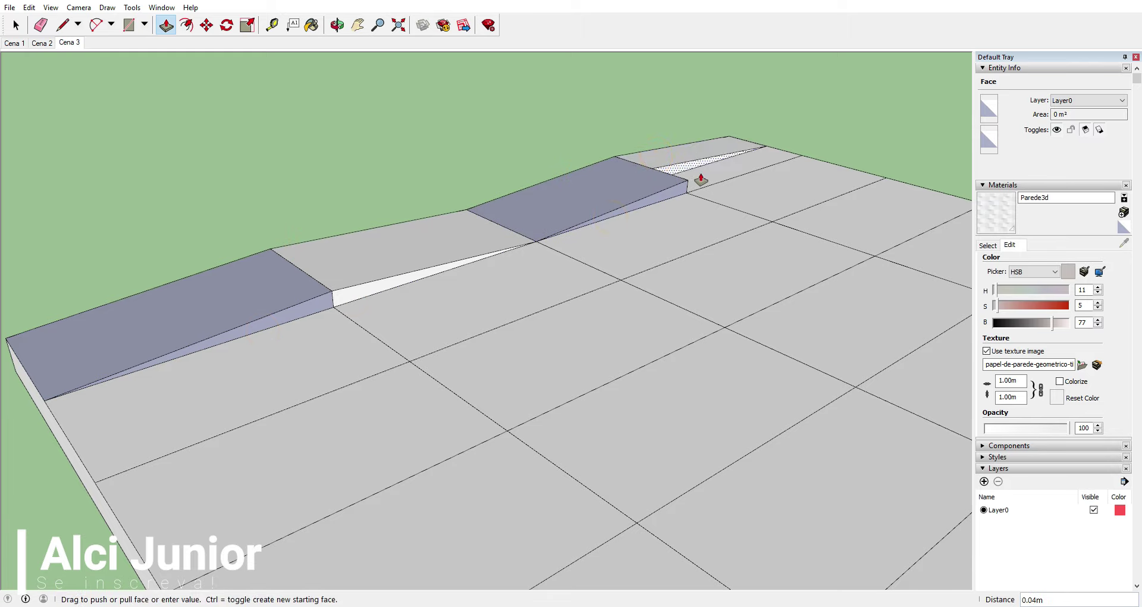
pyautogui.click(369, 285)
# - Copy the two wedge faces into the next row, staggered against the edge row
pyautogui.press('space')
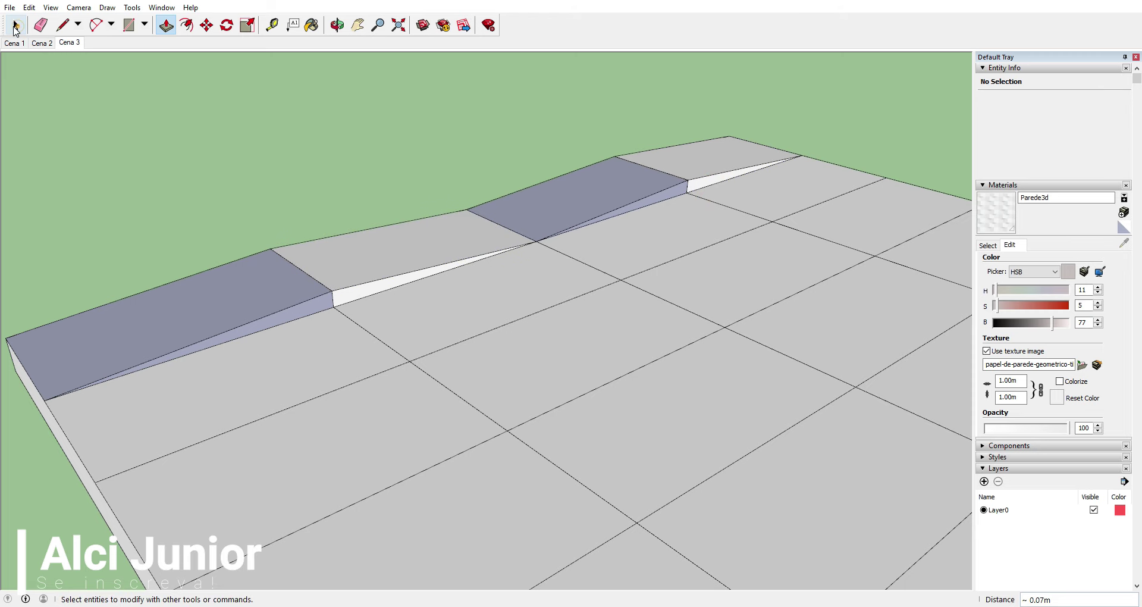
pyautogui.moveTo(276, 248)
pyautogui.mouseDown(button='middle')
pyautogui.moveTo(555, 354)
pyautogui.moveTo(665, 335)
pyautogui.mouseUp(button='middle')
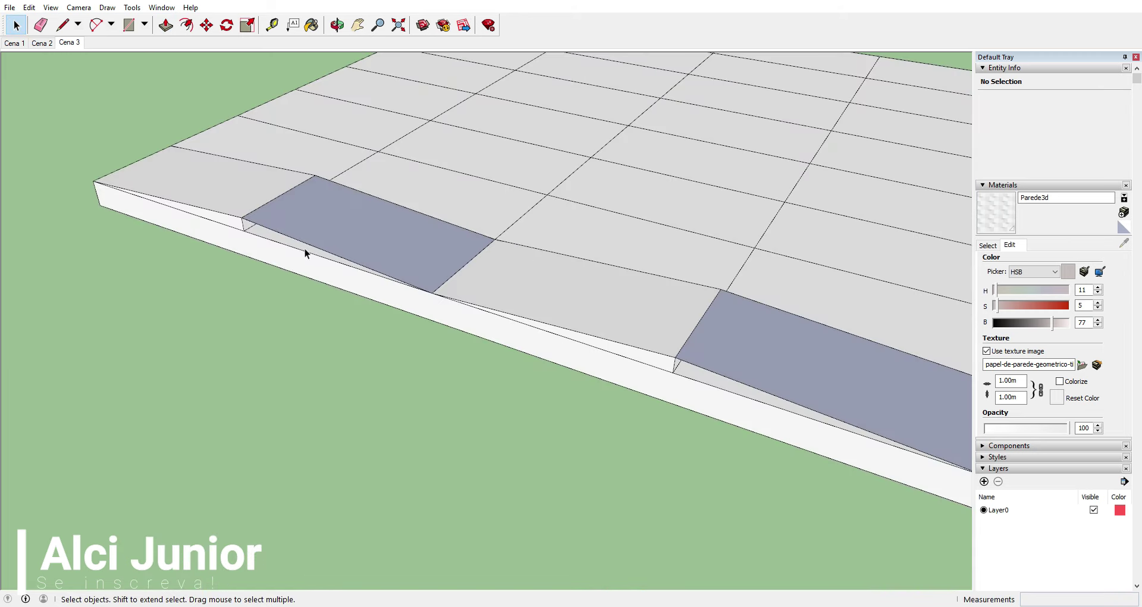
pyautogui.moveTo(441, 257); pyautogui.dragTo(257, 219, button='middle')
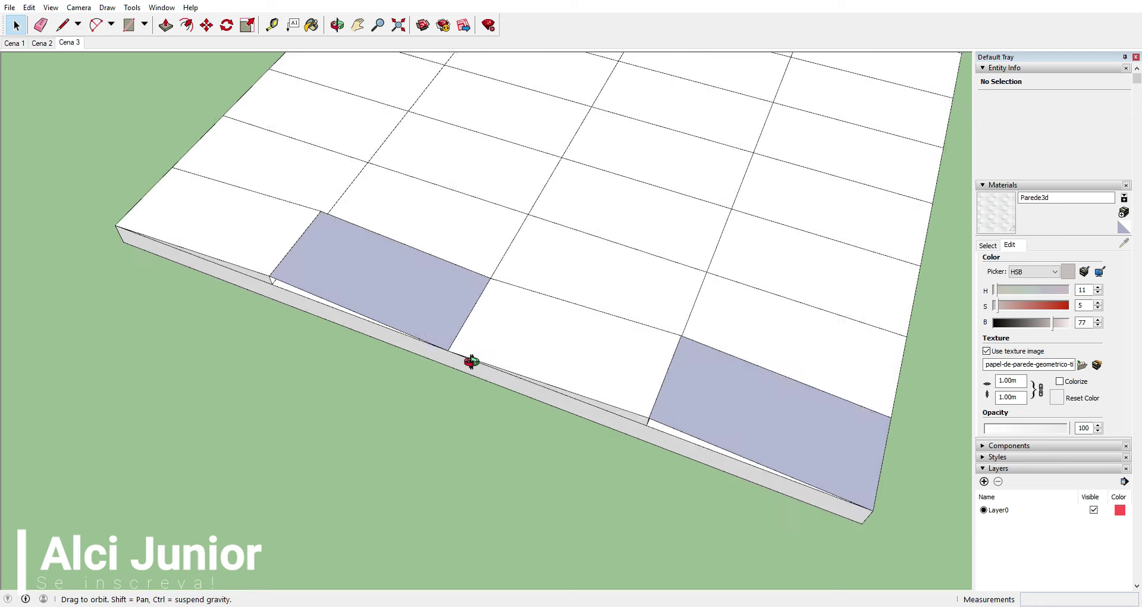
pyautogui.click(256, 216)
pyautogui.keyDown('shift'); pyautogui.click(352, 249); pyautogui.keyUp('shift')
pyautogui.moveTo(351, 250)
pyautogui.mouseDown(button='middle')
pyautogui.moveTo(357, 266)
pyautogui.moveTo(269, 205)
pyautogui.mouseUp(button='middle')
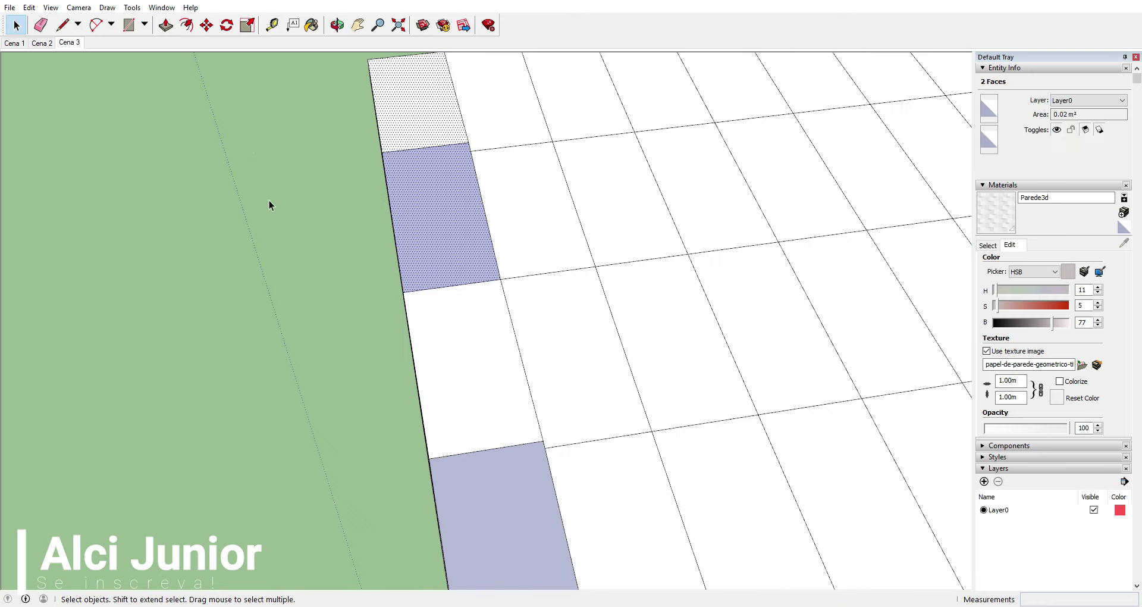
pyautogui.click(207, 30)
pyautogui.moveTo(434, 301); pyautogui.dragTo(408, 181, button='middle')
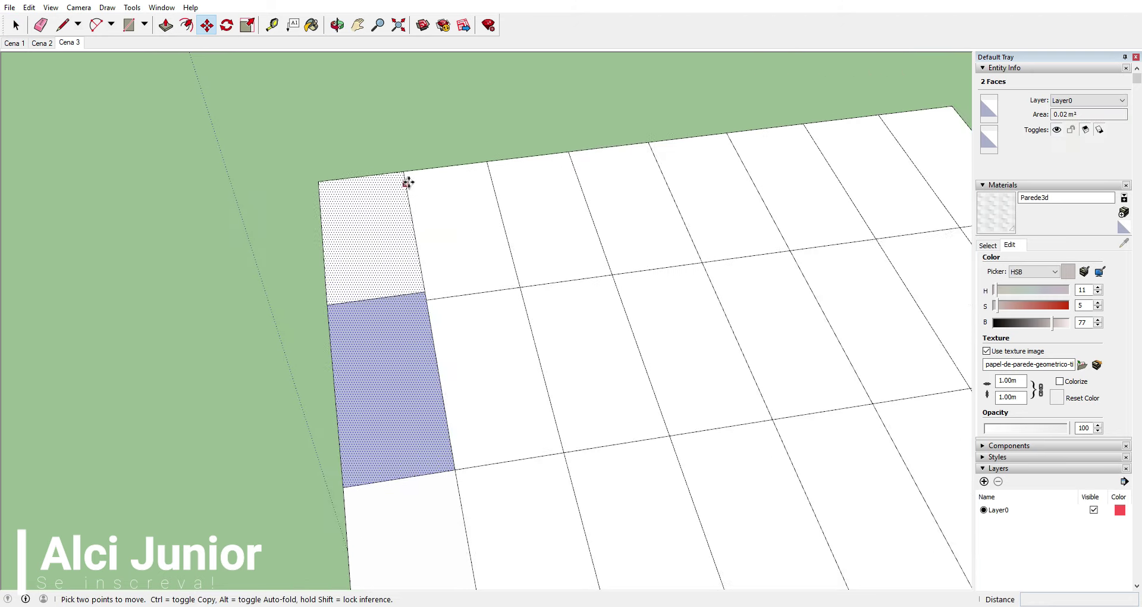
pyautogui.press('ctrl')
pyautogui.click(405, 173)
pyautogui.moveTo(490, 263)
pyautogui.mouseDown(button='middle')
pyautogui.moveTo(204, 189)
pyautogui.moveTo(484, 275)
pyautogui.moveTo(517, 305)
pyautogui.mouseUp(button='middle')
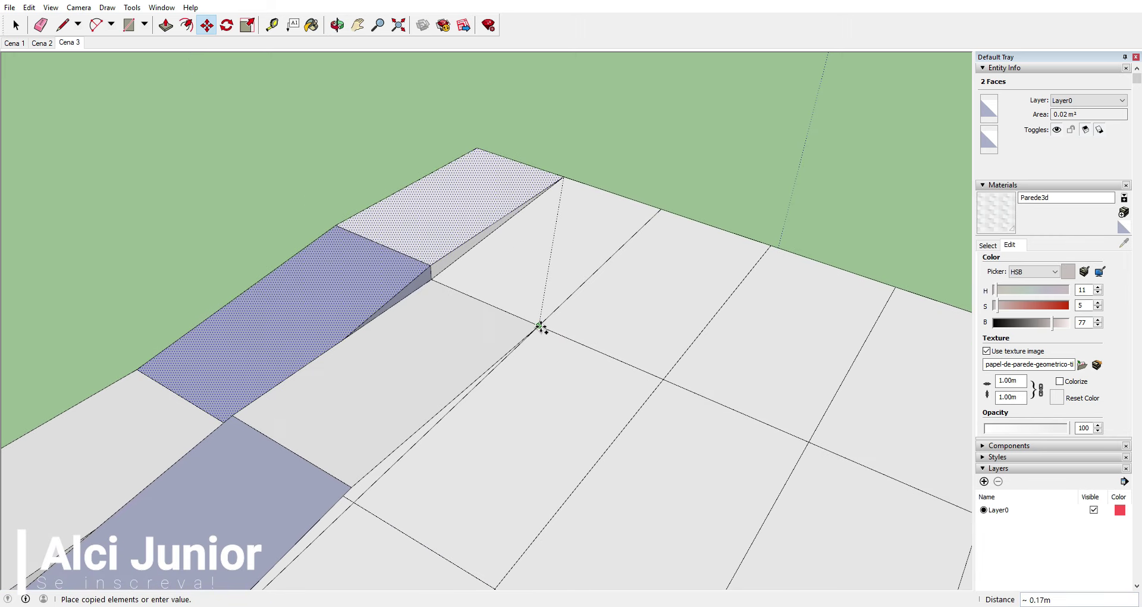
pyautogui.click(540, 325)
pyautogui.moveTo(541, 325)
pyautogui.mouseDown(button='middle')
pyautogui.moveTo(573, 395)
pyautogui.moveTo(466, 336)
pyautogui.mouseUp(button='middle')
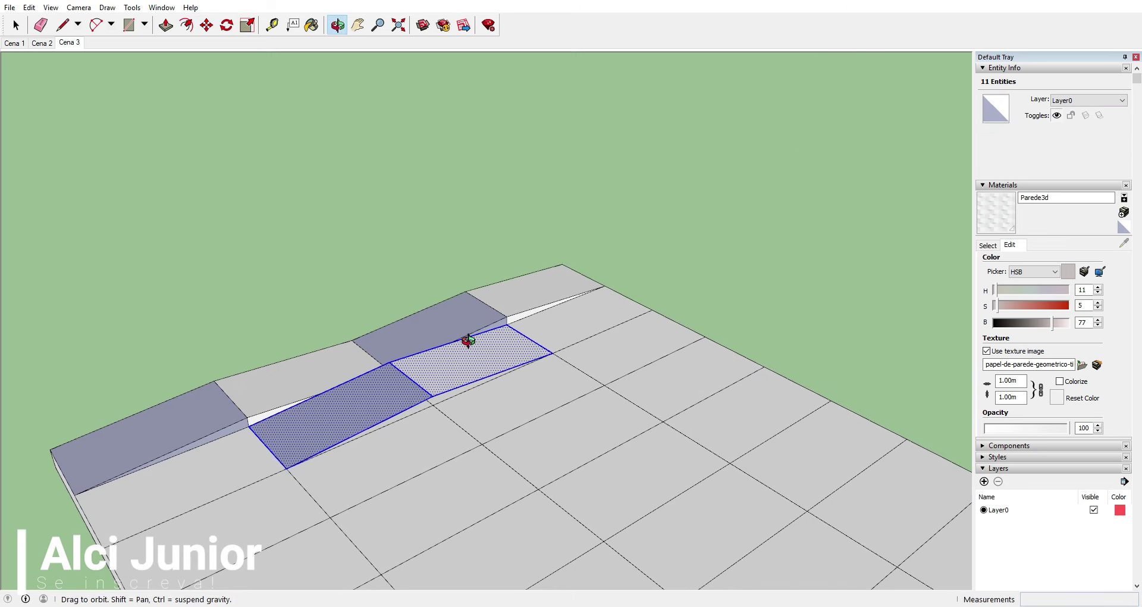
# - Select the three dark back-facing wedge faces
pyautogui.click(20, 32)
pyautogui.click(403, 327)
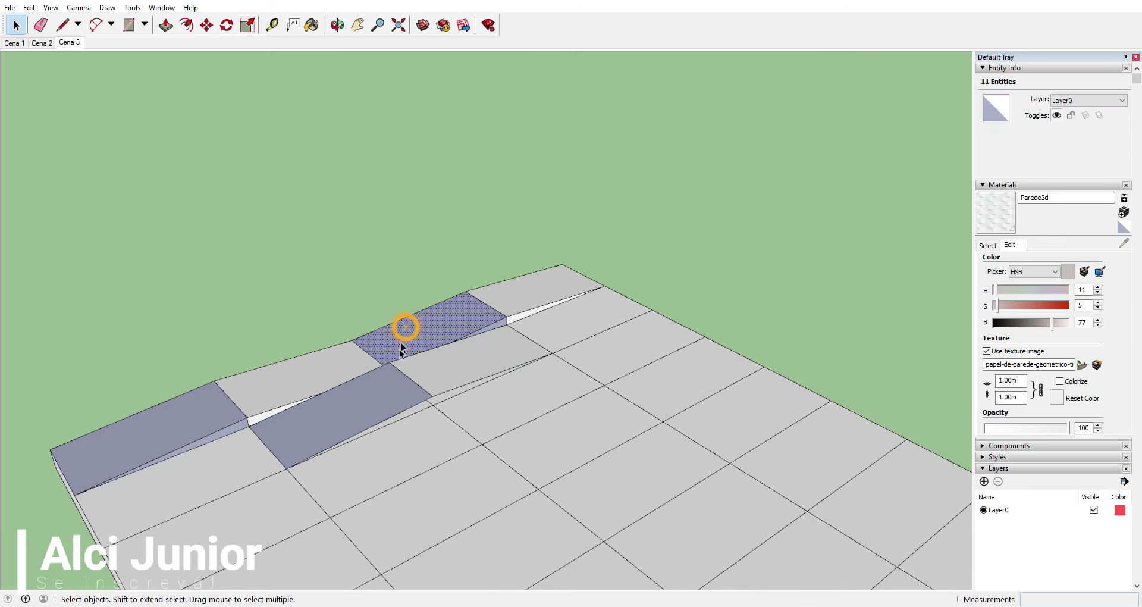
pyautogui.keyDown('shift'); pyautogui.click(370, 393); pyautogui.keyUp('shift')
pyautogui.keyDown('shift'); pyautogui.click(185, 424); pyautogui.keyUp('shift')
pyautogui.scroll(2, 184, 424)
pyautogui.scroll(2, 232, 446)
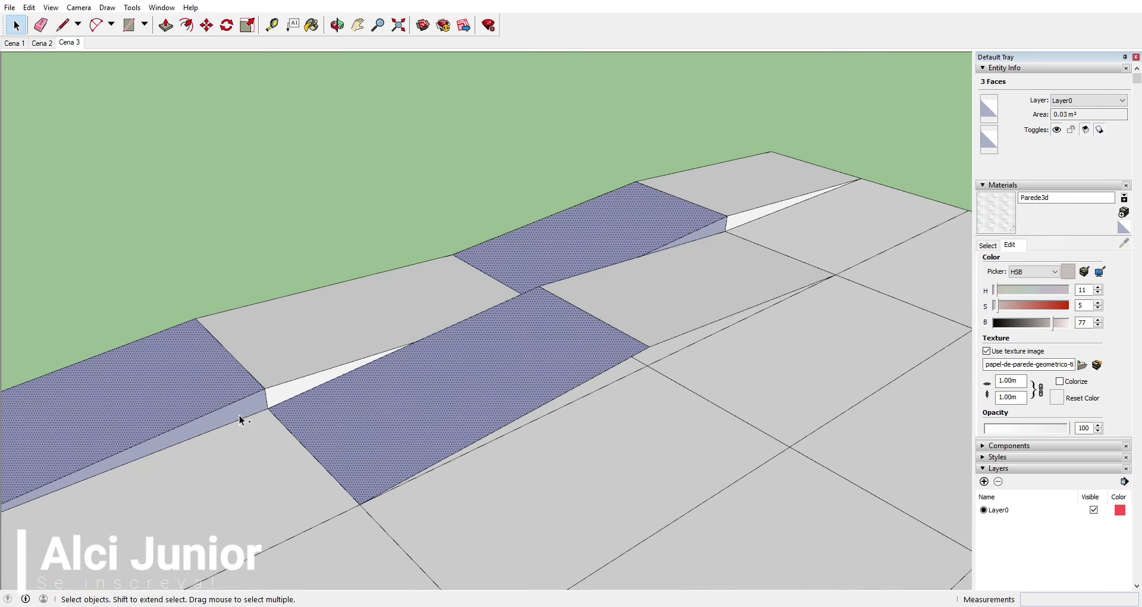
# - Reverse the selected dark wedge faces, then select the thin sliver face
pyautogui.rightClick(240, 415)
pyautogui.moveTo(294, 527)
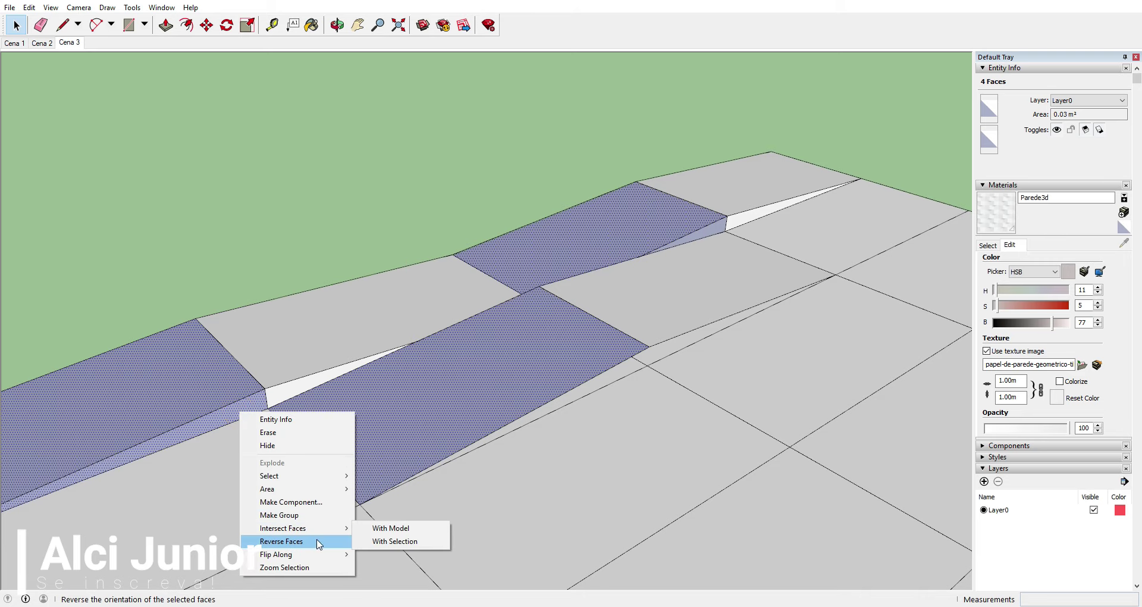
pyautogui.click(317, 542)
pyautogui.moveTo(360, 216); pyautogui.dragTo(724, 240, button='middle')
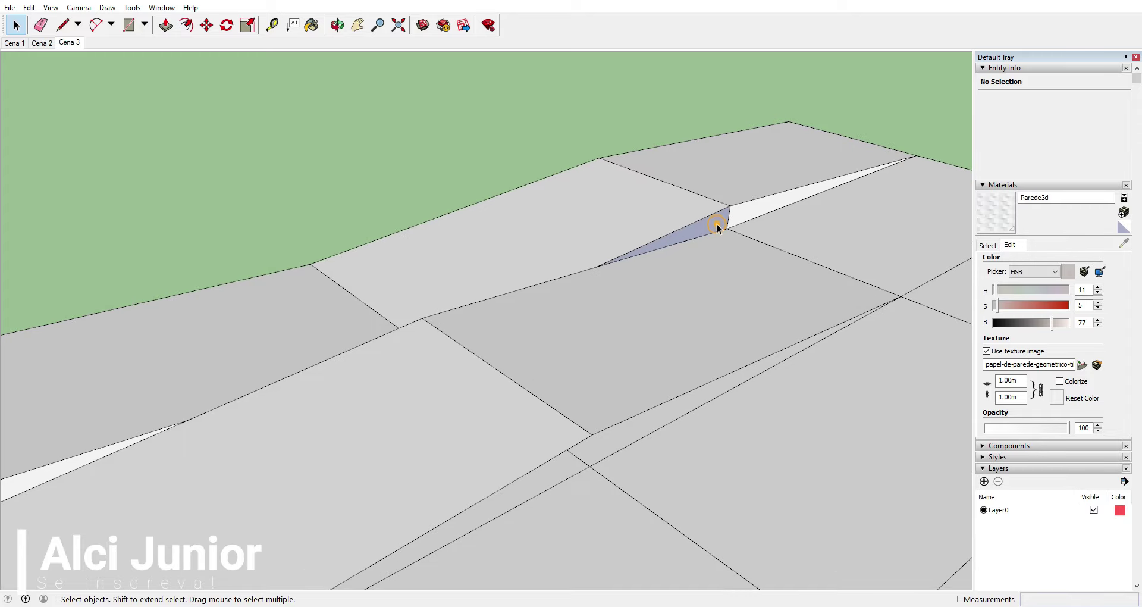
pyautogui.click(721, 226)
pyautogui.moveTo(505, 373)
pyautogui.mouseDown(button='middle')
pyautogui.moveTo(817, 415)
pyautogui.moveTo(867, 395)
pyautogui.mouseUp(button='middle')
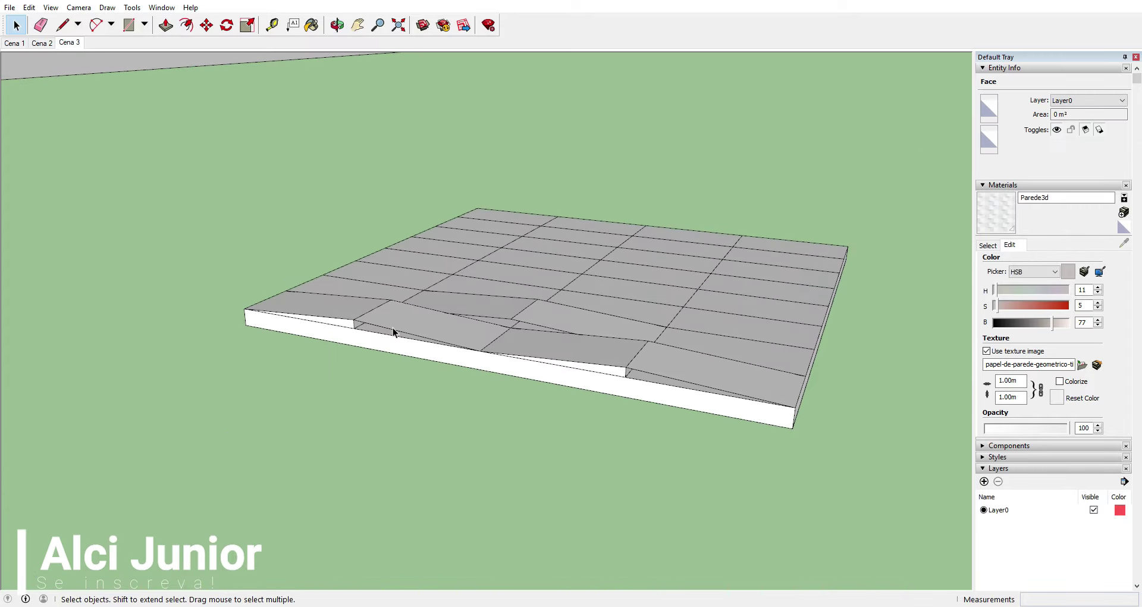
pyautogui.moveTo(390, 326)
pyautogui.mouseDown(button='middle')
pyautogui.moveTo(408, 433)
pyautogui.moveTo(485, 236)
pyautogui.mouseUp(button='middle')
pyautogui.scroll(3, 535, 255)
pyautogui.scroll(2, 524, 259)
# - Try Orient Faces on the sliver, undo it, then reverse the sliver face instead
pyautogui.rightClick(508, 264)
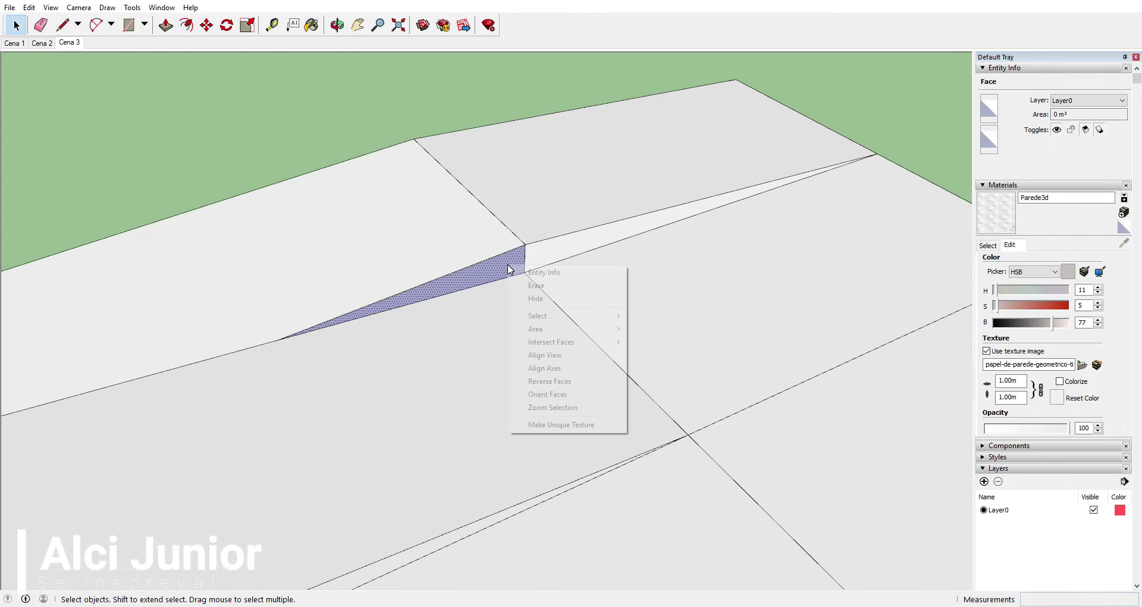
pyautogui.click(577, 399)
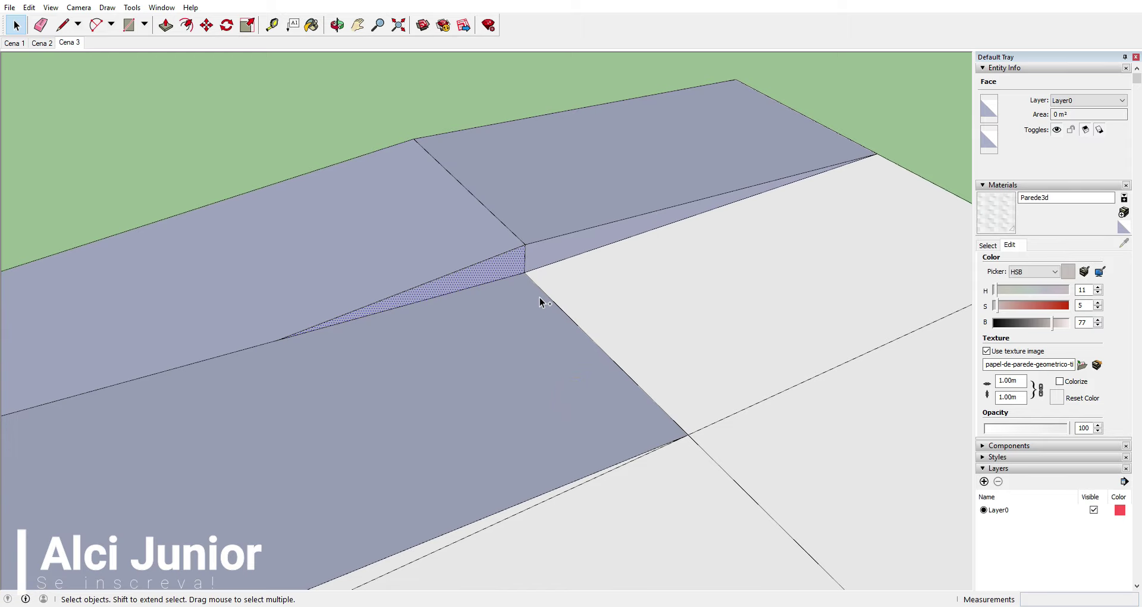
pyautogui.hotkey('ctrl', 'z')
pyautogui.rightClick(506, 265)
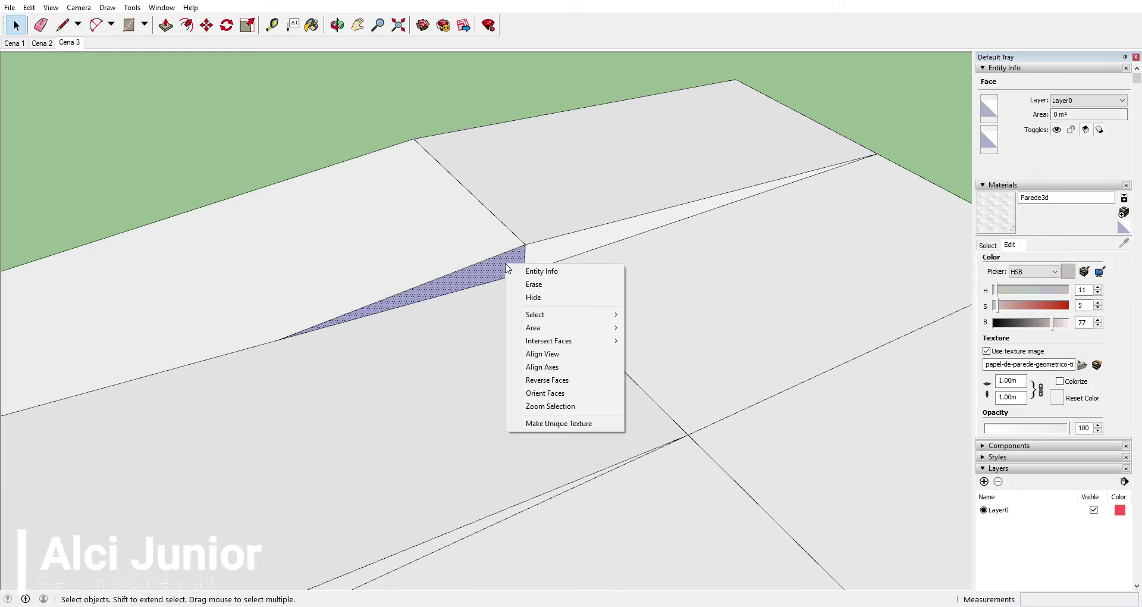
pyautogui.click(580, 380)
pyautogui.scroll(-3, 505, 276)
pyautogui.scroll(-3, 458, 356)
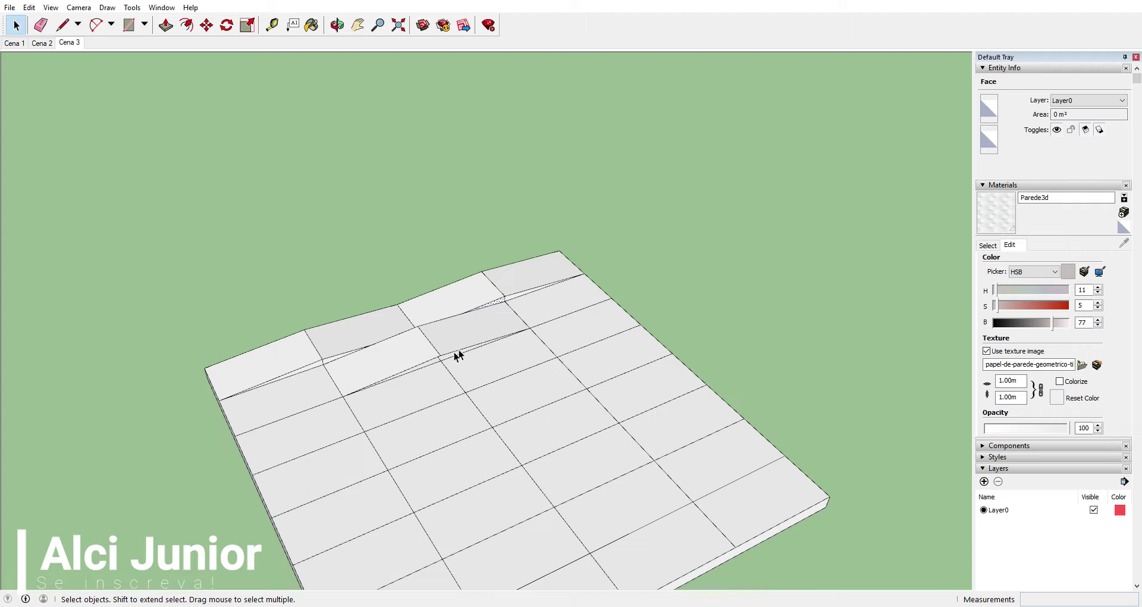
pyautogui.moveTo(458, 356)
pyautogui.mouseDown(button='middle')
pyautogui.moveTo(474, 412)
pyautogui.moveTo(212, 401)
pyautogui.moveTo(418, 351)
pyautogui.mouseUp(button='middle')
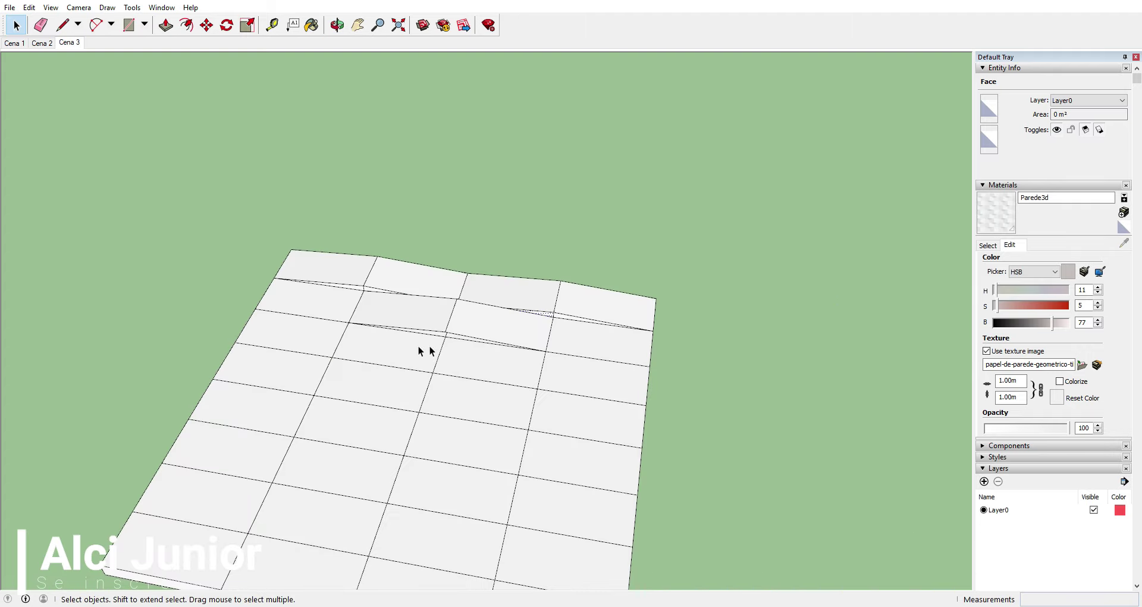
pyautogui.scroll(2, 577, 339)
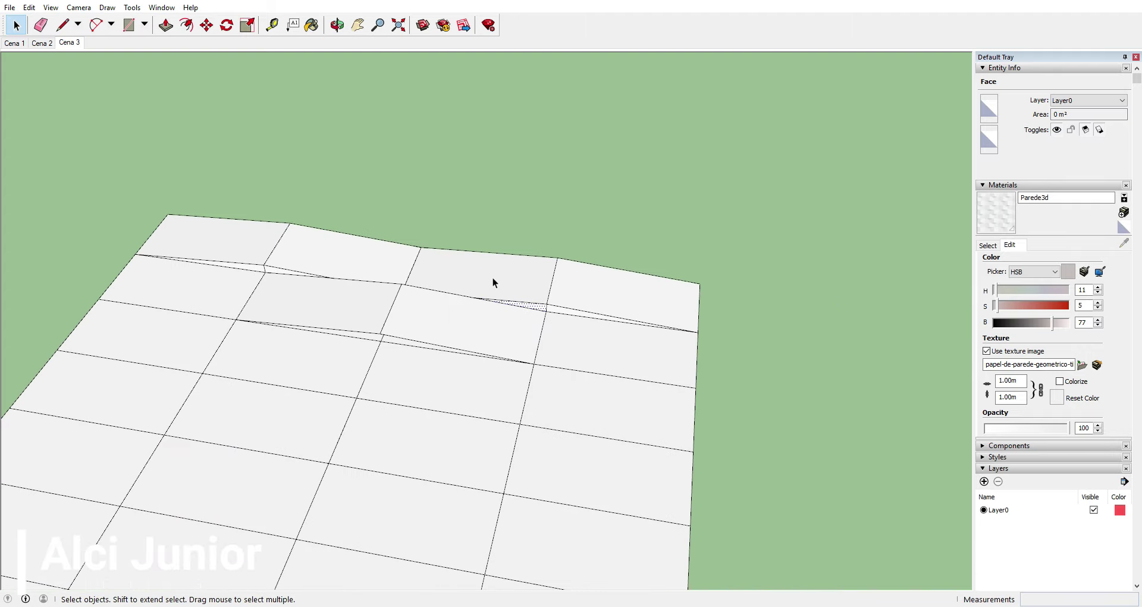
# - Copy a face to the slab's right edge and move another face to the row's upper-left
pyautogui.click(205, 26)
pyautogui.press('ctrl')
pyautogui.click(421, 246)
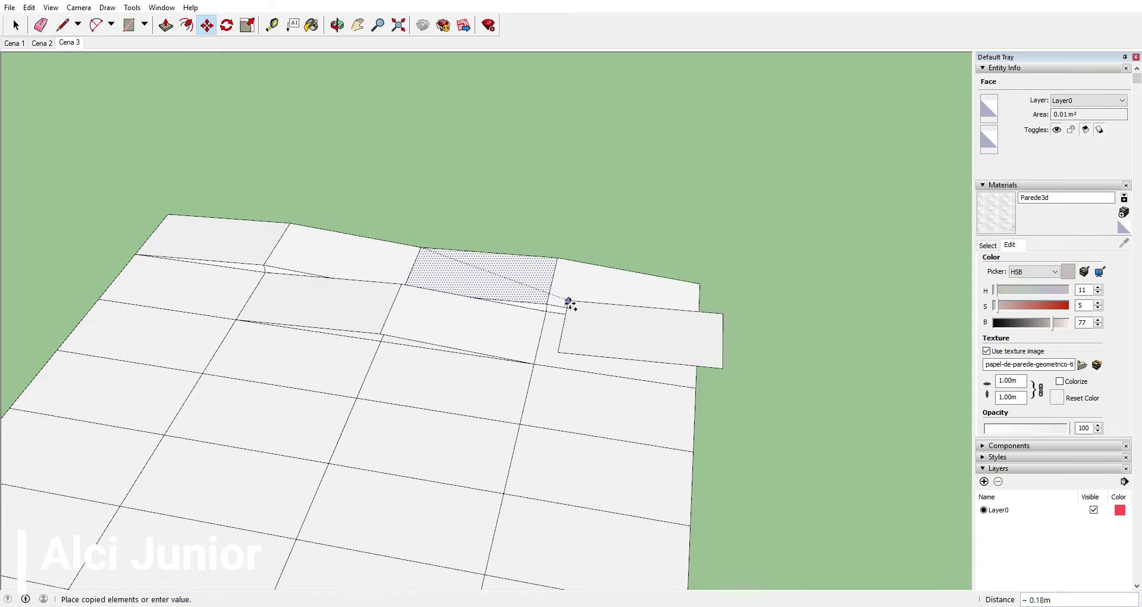
pyautogui.click(547, 311)
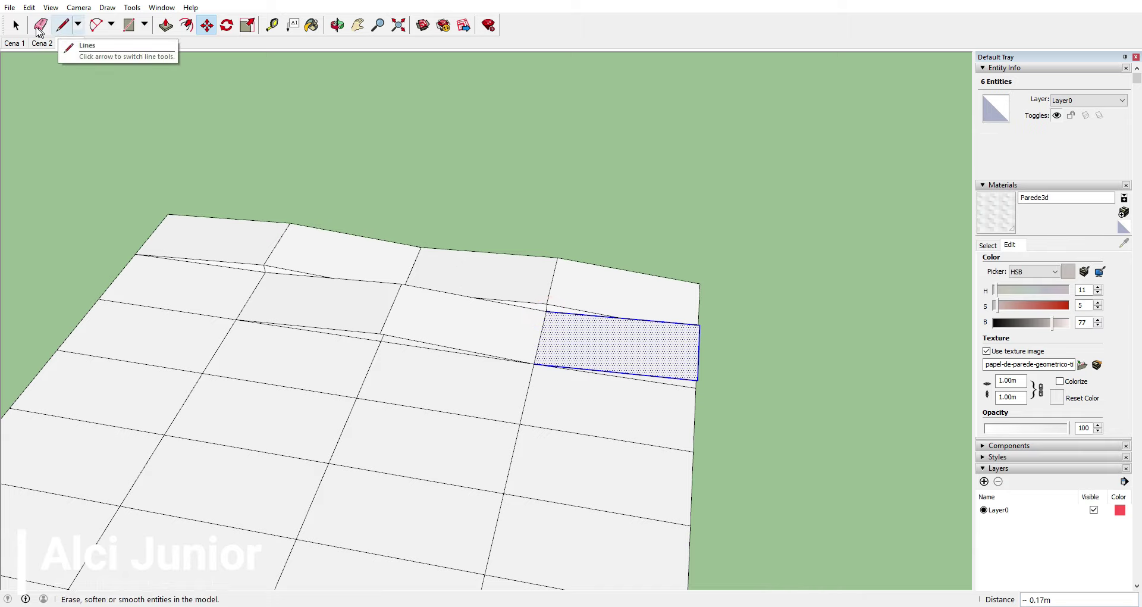
pyautogui.click(16, 25)
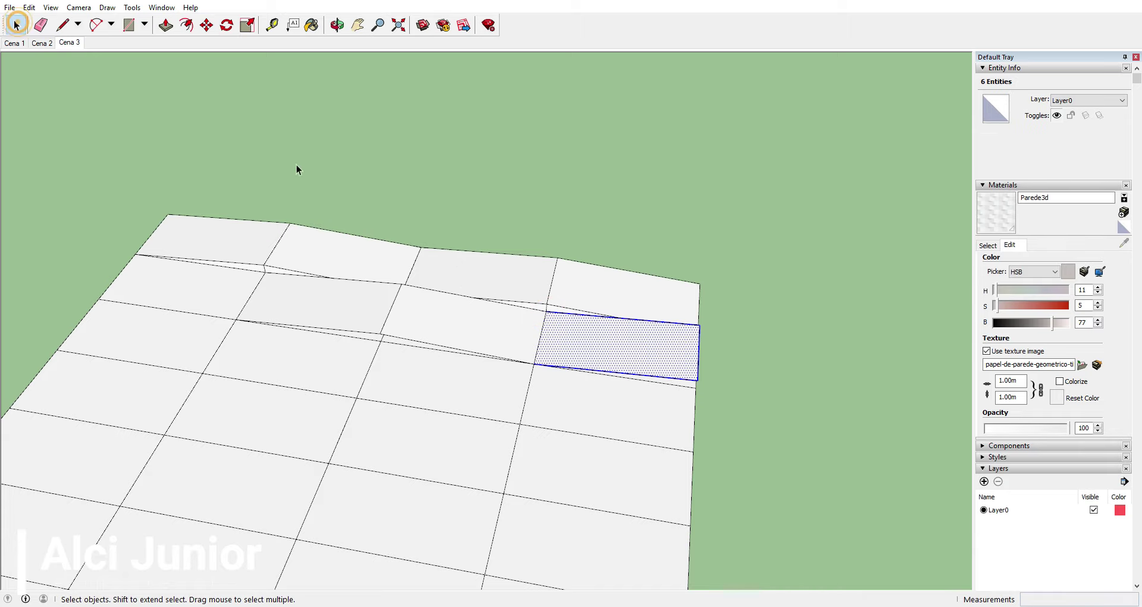
pyautogui.click(316, 257)
pyautogui.click(205, 25)
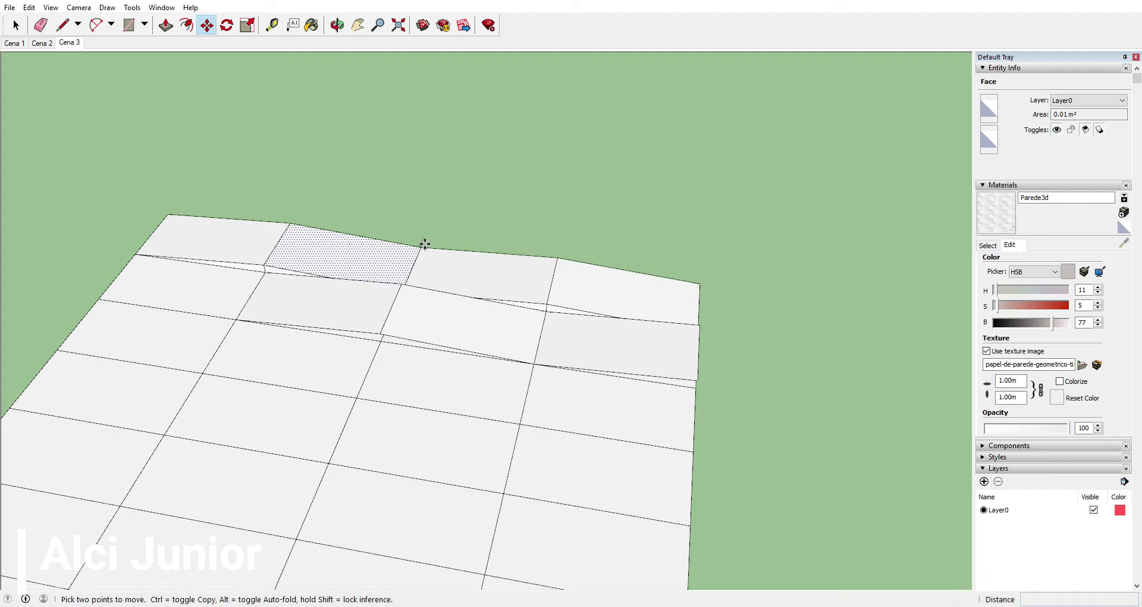
pyautogui.click(267, 270)
# - Draw short edge lines splitting the faces down to the slab edge
pyautogui.click(62, 25)
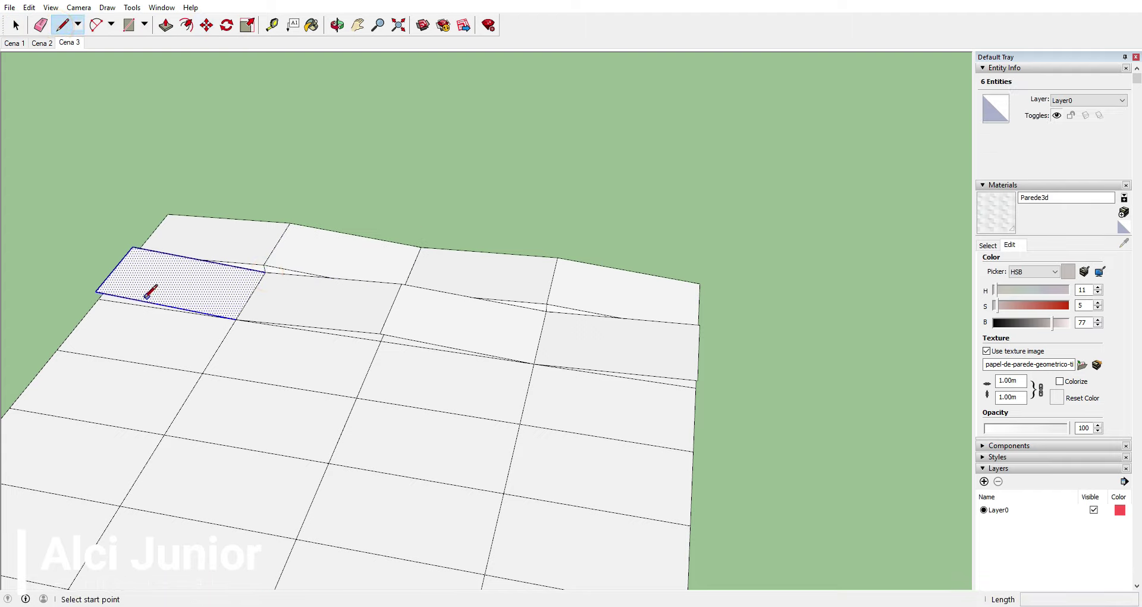
pyautogui.scroll(3, 119, 291)
pyautogui.click(76, 292)
pyautogui.moveTo(107, 315)
pyautogui.mouseDown(button='middle')
pyautogui.moveTo(214, 331)
pyautogui.moveTo(383, 390)
pyautogui.moveTo(315, 325)
pyautogui.mouseUp(button='middle')
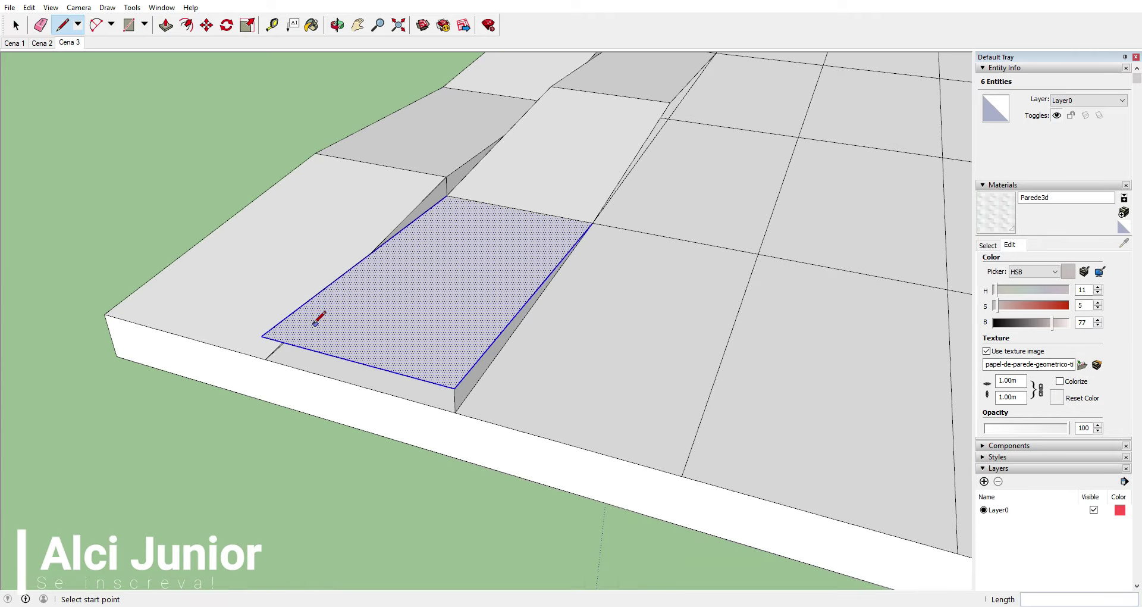
pyautogui.click(265, 359)
pyautogui.moveTo(265, 359)
pyautogui.mouseDown(button='middle')
pyautogui.moveTo(377, 339)
pyautogui.moveTo(418, 306)
pyautogui.moveTo(455, 329)
pyautogui.mouseUp(button='middle')
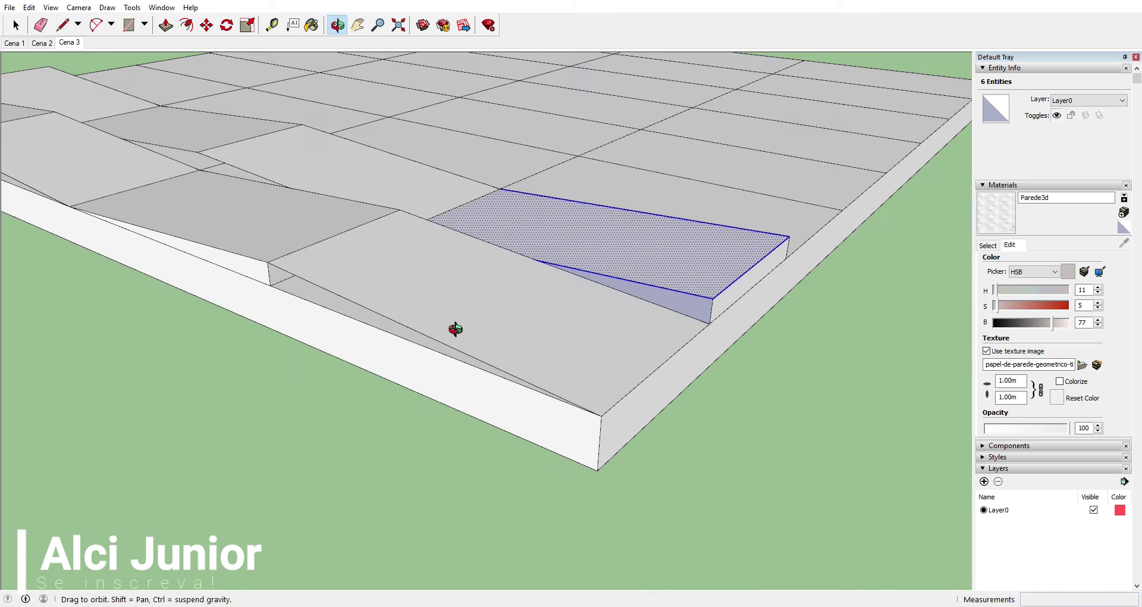
pyautogui.click(270, 285)
pyautogui.moveTo(265, 283)
pyautogui.mouseDown(button='middle')
pyautogui.moveTo(216, 242)
pyautogui.moveTo(484, 327)
pyautogui.moveTo(260, 237)
pyautogui.moveTo(268, 244)
pyautogui.mouseUp(button='middle')
pyautogui.click(269, 262)
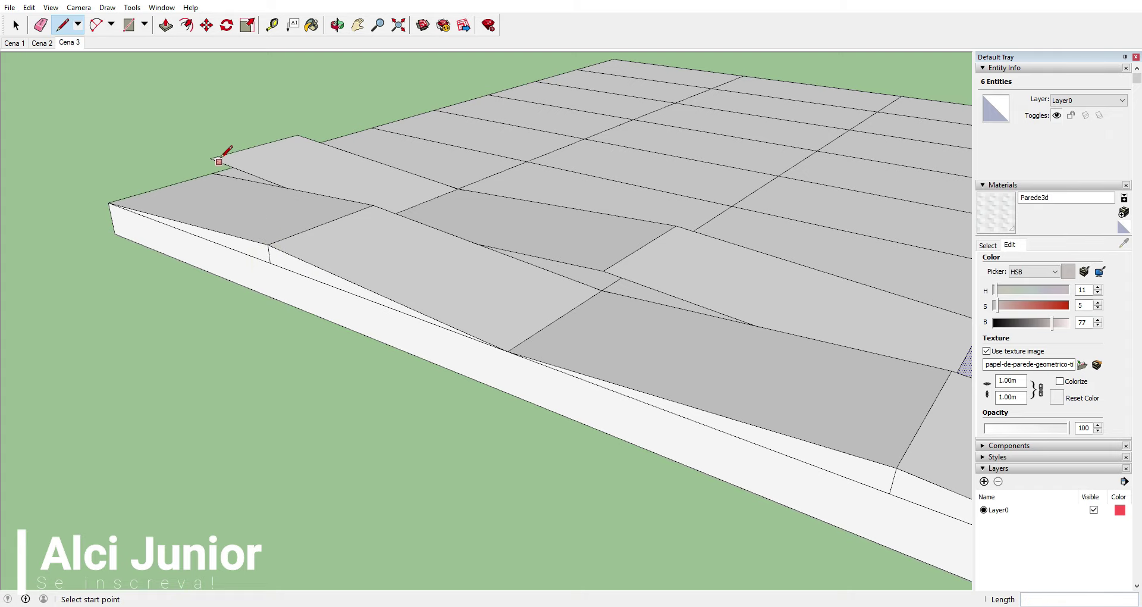
pyautogui.moveTo(205, 194)
pyautogui.mouseDown(button='middle')
pyautogui.moveTo(668, 237)
pyautogui.moveTo(571, 349)
pyautogui.moveTo(354, 319)
pyautogui.mouseUp(button='middle')
pyautogui.click(348, 343)
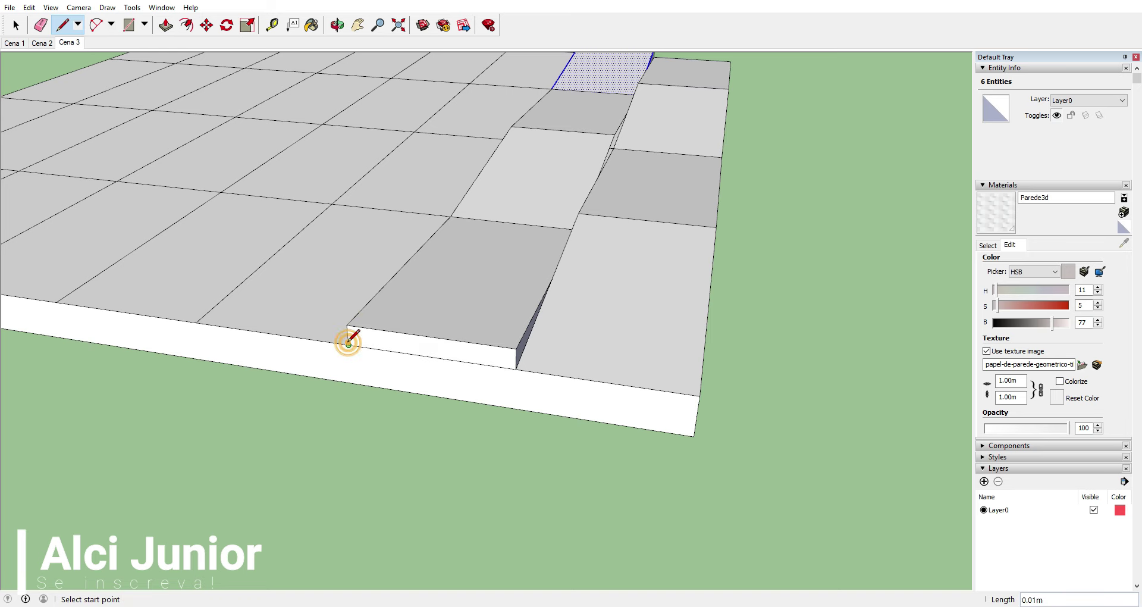
pyautogui.moveTo(510, 301); pyautogui.dragTo(439, 265, button='middle')
# - Reverse the first blue triangle face so its front side shows
pyautogui.press('space')
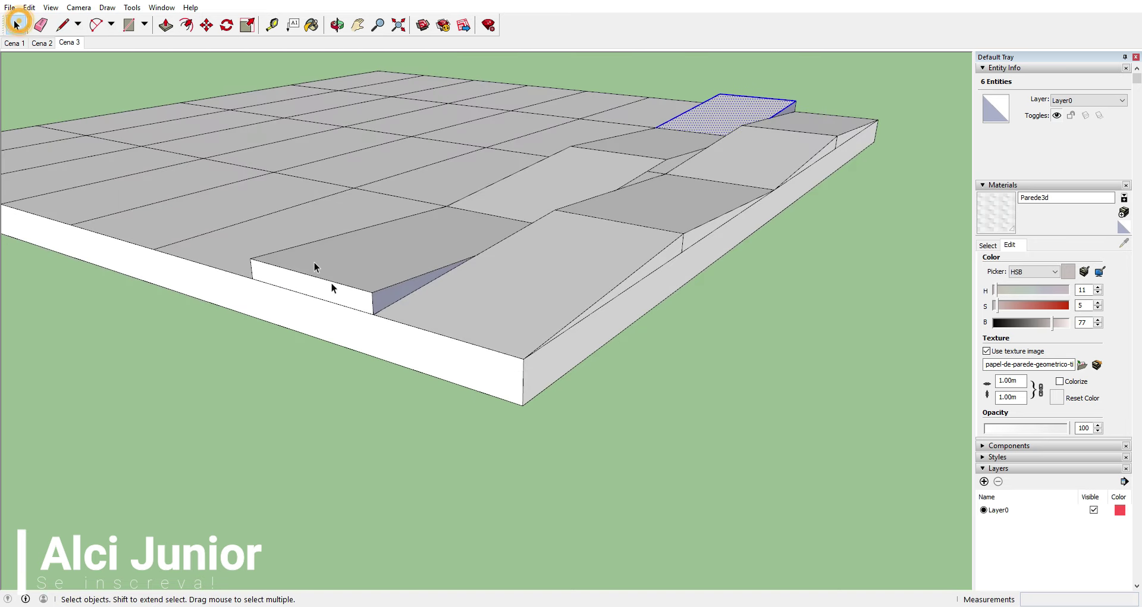
pyautogui.scroll(3, 357, 286)
pyautogui.rightClick(382, 297)
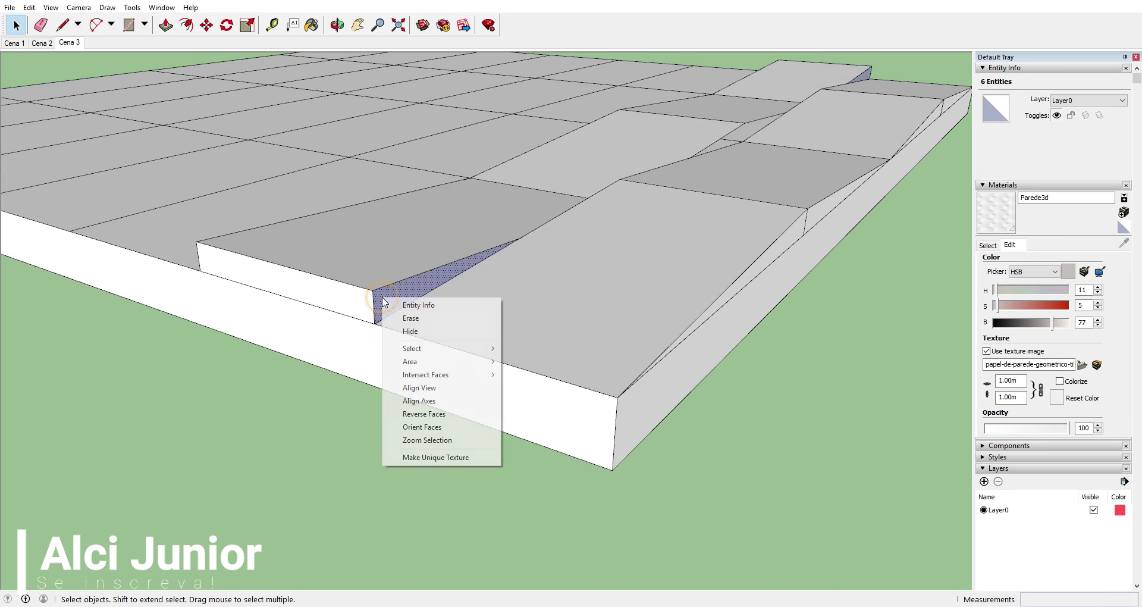
pyautogui.click(443, 413)
pyautogui.scroll(-3, 501, 367)
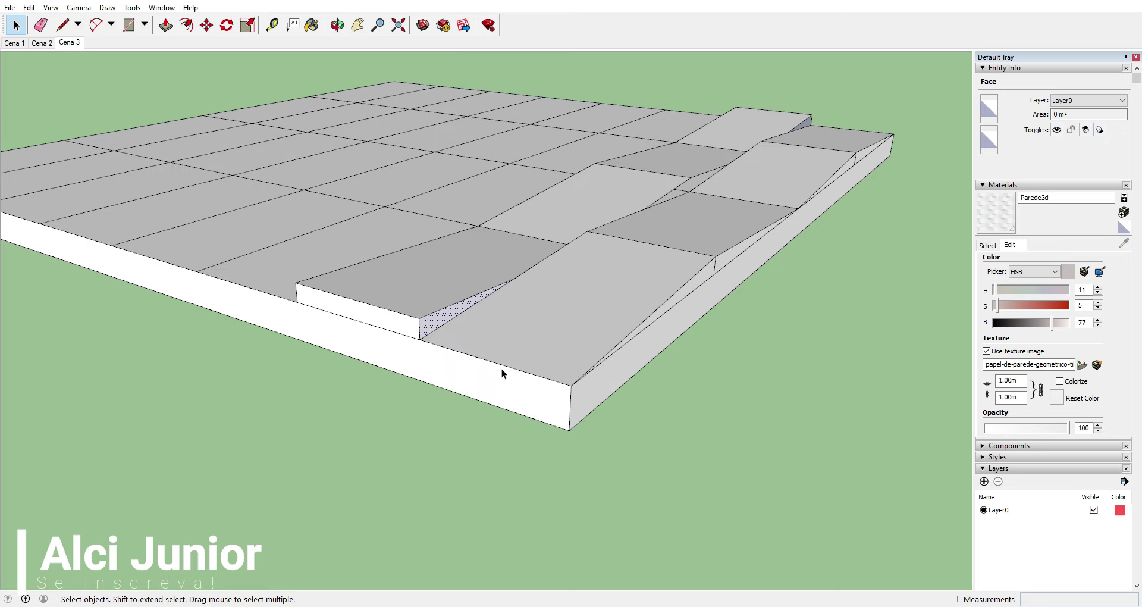
# - Reverse the next back-facing triangle, then select the front band of tile faces
pyautogui.moveTo(501, 368)
pyautogui.mouseDown(button='middle')
pyautogui.moveTo(350, 365)
pyautogui.moveTo(617, 249)
pyautogui.mouseUp(button='middle')
pyautogui.scroll(3, 617, 250)
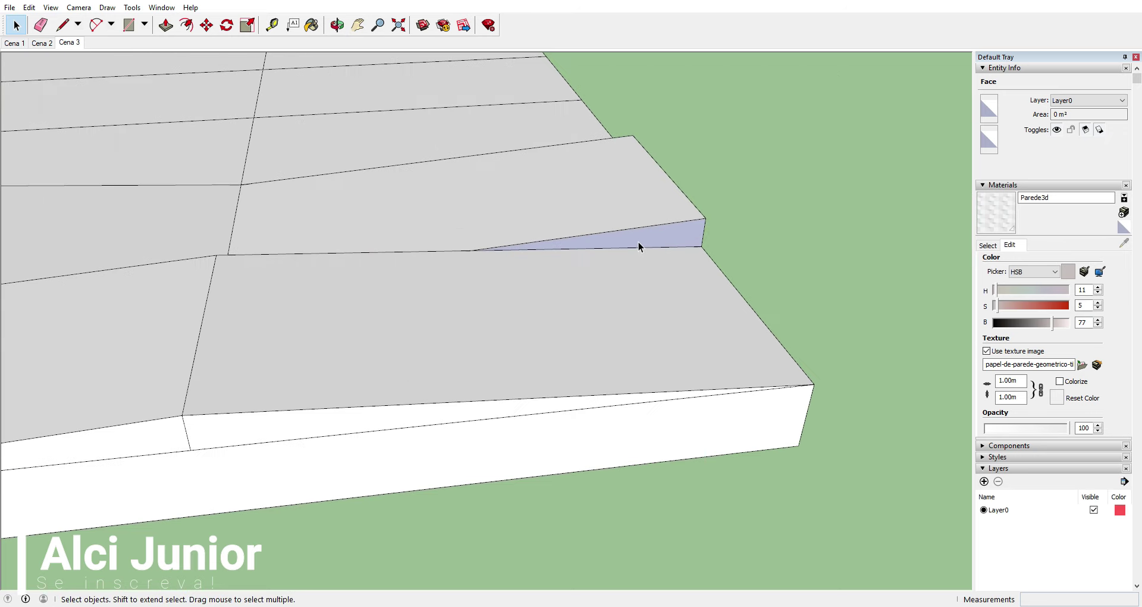
pyautogui.rightClick(640, 246)
pyautogui.click(660, 358)
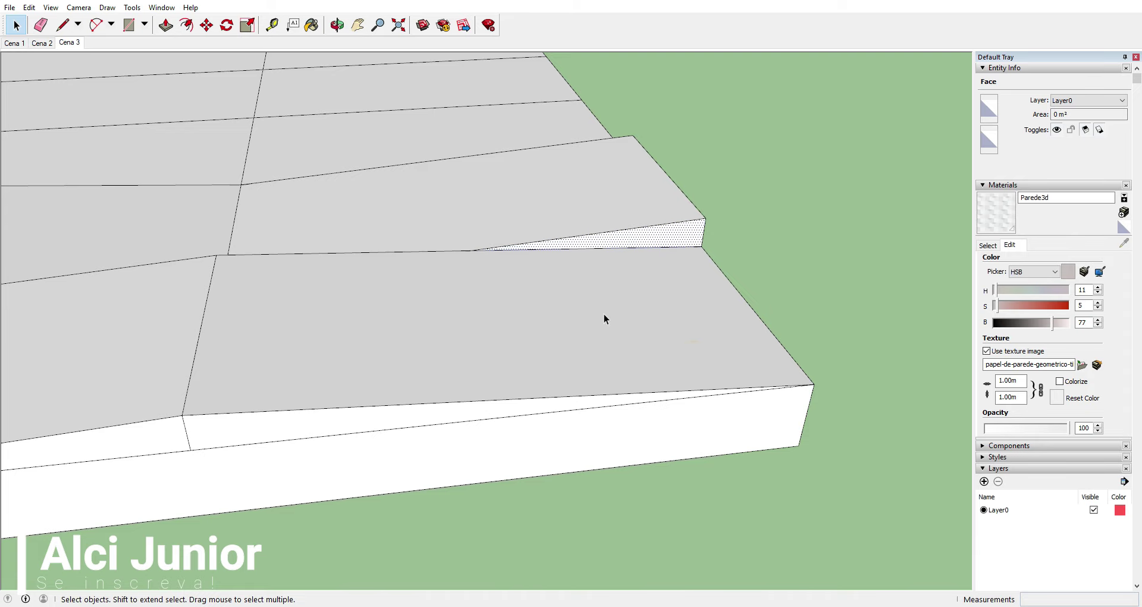
pyautogui.scroll(-5, 508, 321)
pyautogui.moveTo(509, 321)
pyautogui.mouseDown(button='middle')
pyautogui.moveTo(599, 298)
pyautogui.moveTo(576, 329)
pyautogui.moveTo(548, 293)
pyautogui.moveTo(583, 261)
pyautogui.moveTo(350, 258)
pyautogui.mouseUp(button='middle')
pyautogui.moveTo(350, 258); pyautogui.dragTo(548, 253)
pyautogui.scroll(5, 548, 252)
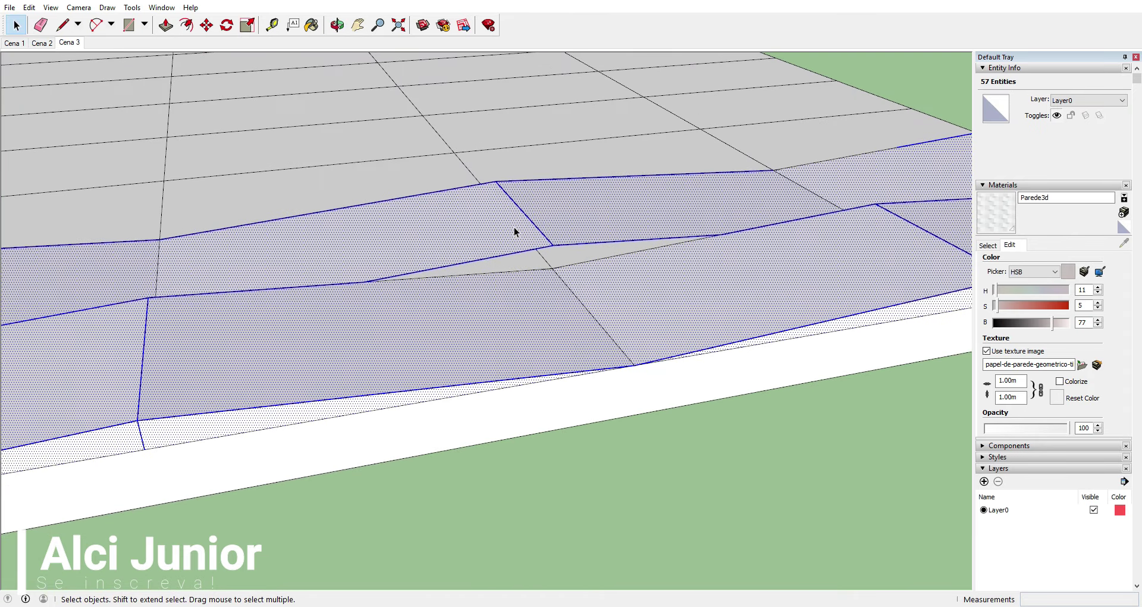
# - Draw lines between the two front-row tiles so a thin sliver face fills the gap
pyautogui.click(63, 24)
pyautogui.click(553, 245)
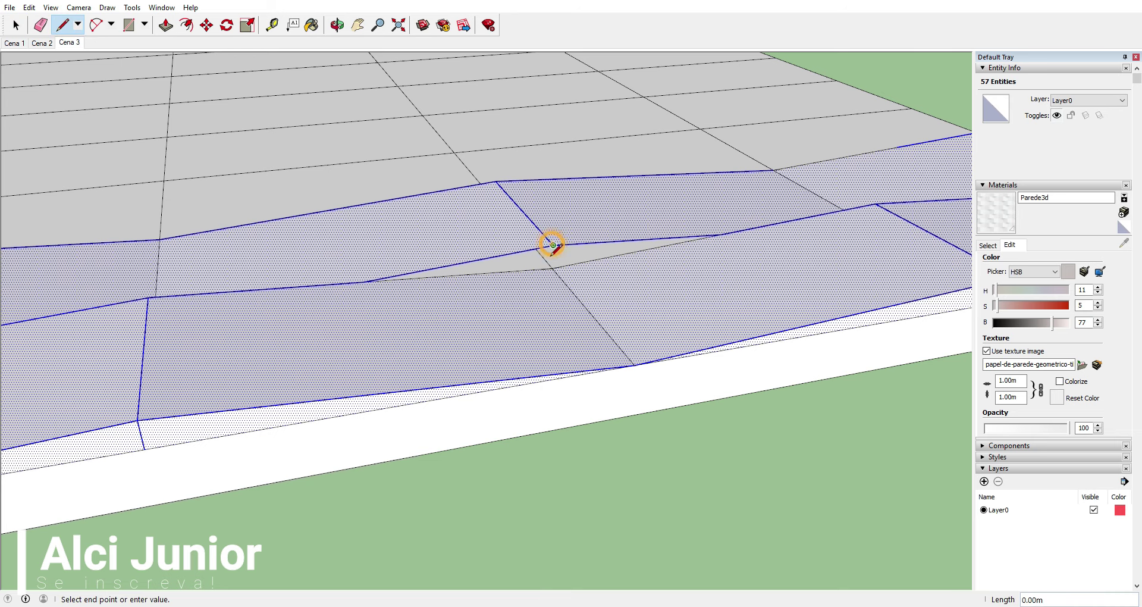
pyautogui.click(552, 267)
pyautogui.moveTo(551, 259)
pyautogui.mouseDown(button='middle')
pyautogui.moveTo(480, 300)
pyautogui.moveTo(805, 339)
pyautogui.moveTo(438, 245)
pyautogui.moveTo(394, 202)
pyautogui.moveTo(301, 204)
pyautogui.moveTo(91, 152)
pyautogui.mouseUp(button='middle')
pyautogui.click(394, 228)
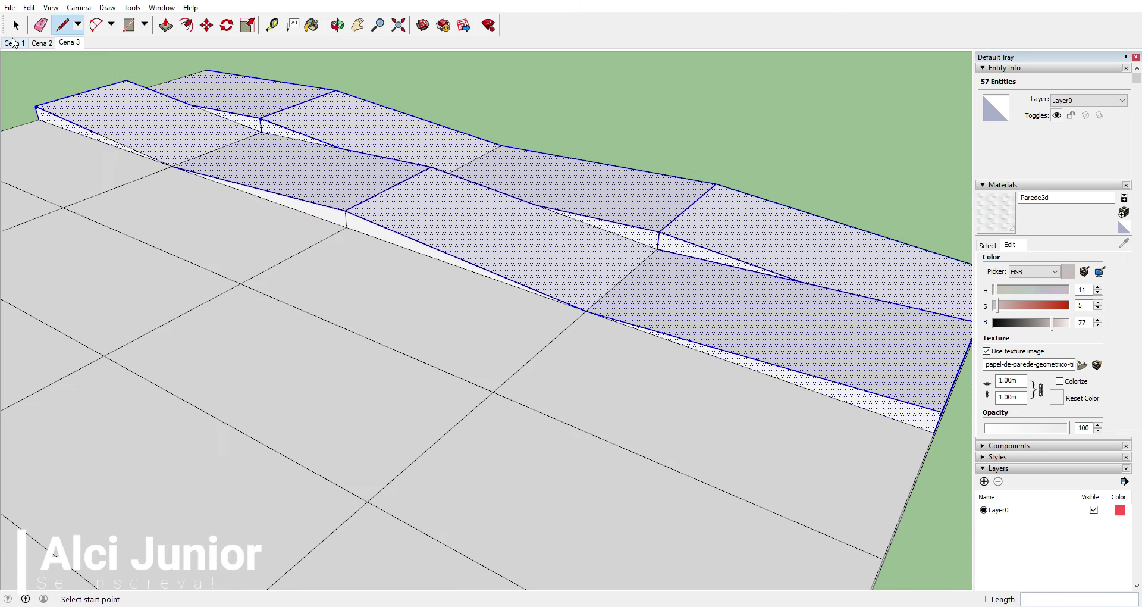
pyautogui.press('space')
# - Reverse the new sliver faces to their front side and clear the selection
pyautogui.moveTo(165, 145)
pyautogui.mouseDown(button='middle')
pyautogui.moveTo(133, 359)
pyautogui.moveTo(444, 270)
pyautogui.mouseUp(button='middle')
pyautogui.scroll(5, 609, 262)
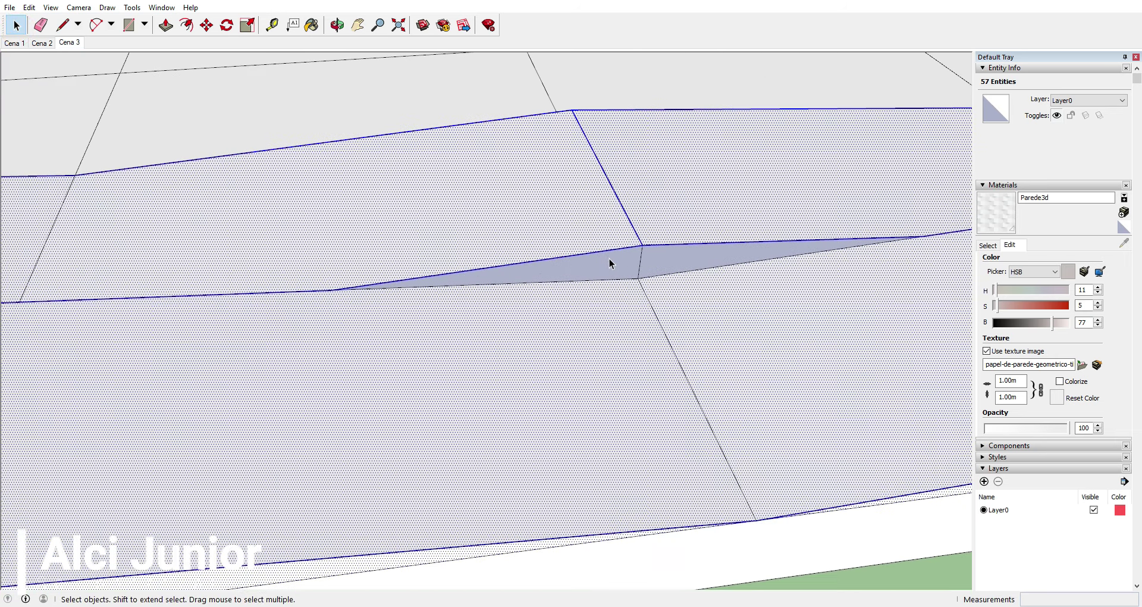
pyautogui.click(615, 267)
pyautogui.rightClick(678, 260)
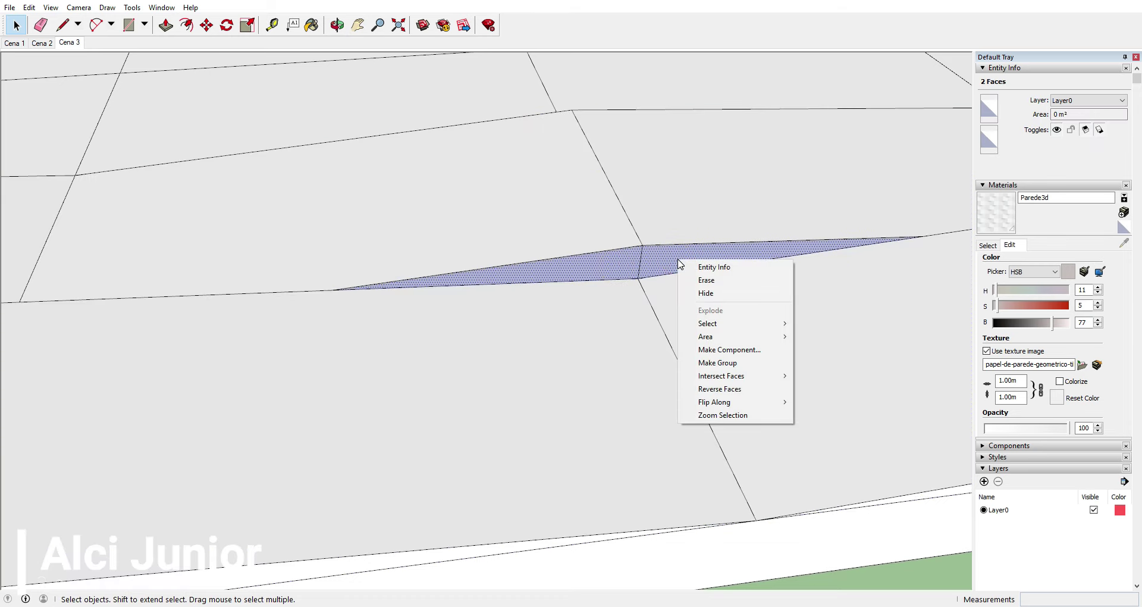
pyautogui.click(720, 389)
pyautogui.scroll(-3, 624, 323)
pyautogui.scroll(-5, 622, 319)
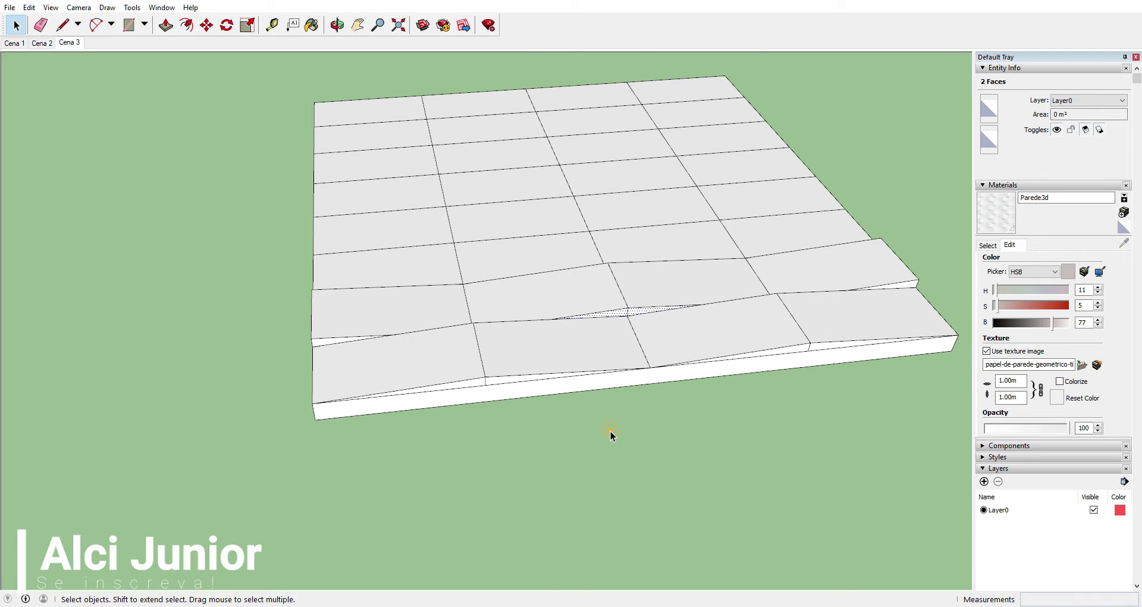
pyautogui.click(605, 395)
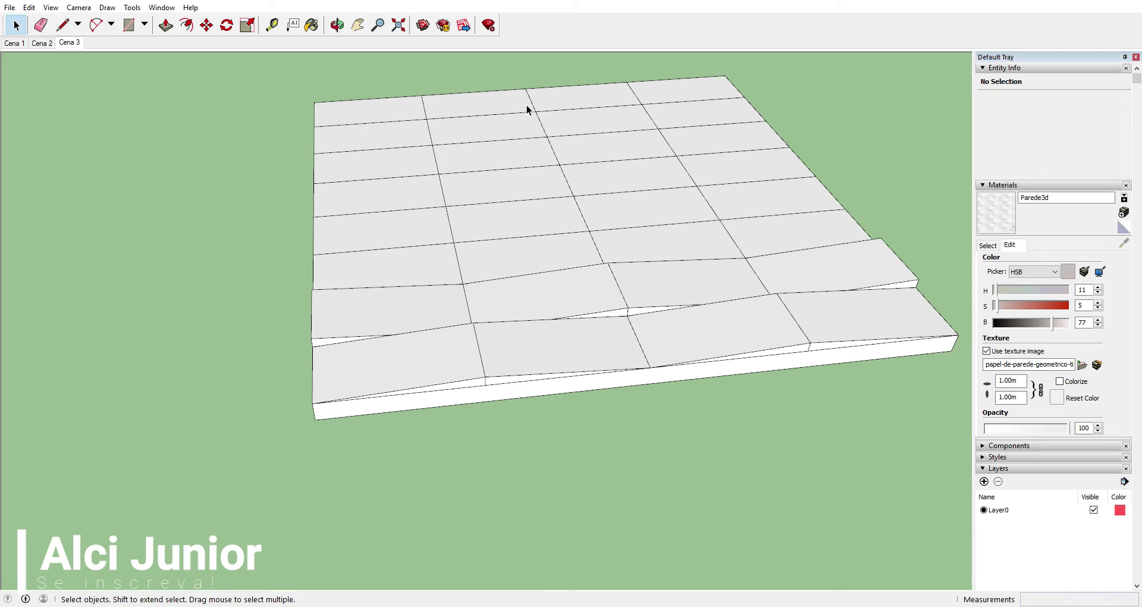
pyautogui.moveTo(372, 190)
pyautogui.mouseDown(button='middle')
pyautogui.moveTo(387, 382)
pyautogui.moveTo(401, 331)
pyautogui.moveTo(581, 334)
pyautogui.moveTo(629, 299)
pyautogui.moveTo(601, 340)
pyautogui.moveTo(599, 270)
pyautogui.mouseUp(button='middle')
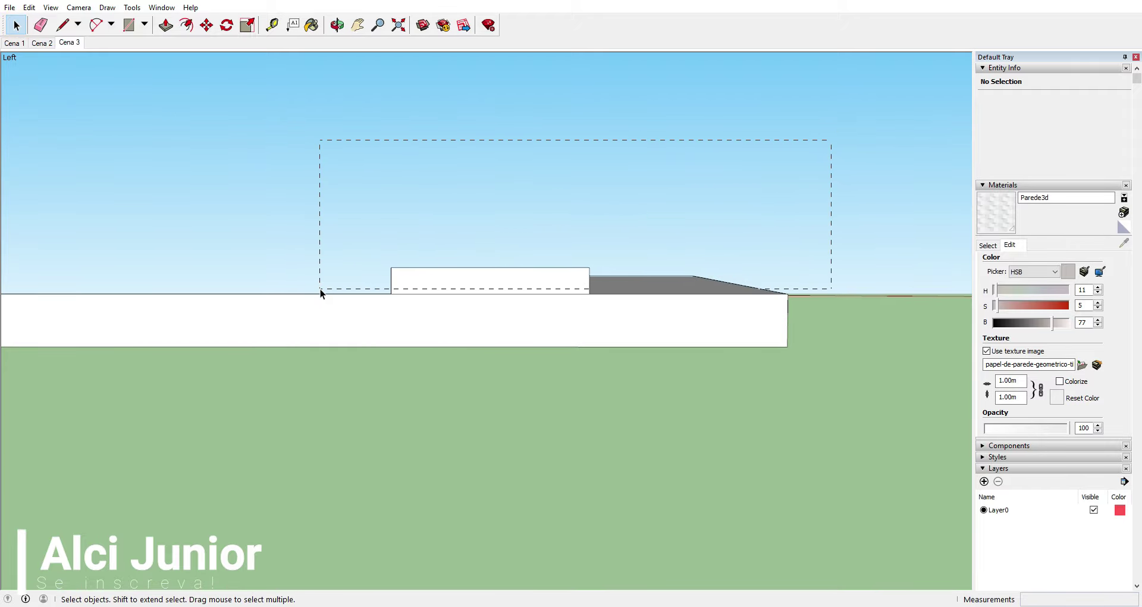
# - Window-select the tile strip and Ctrl-move a copy beside the original
pyautogui.moveTo(319, 288); pyautogui.dragTo(321, 287)
pyautogui.moveTo(557, 328)
pyautogui.mouseDown(button='middle')
pyautogui.moveTo(612, 359)
pyautogui.moveTo(707, 273)
pyautogui.mouseUp(button='middle')
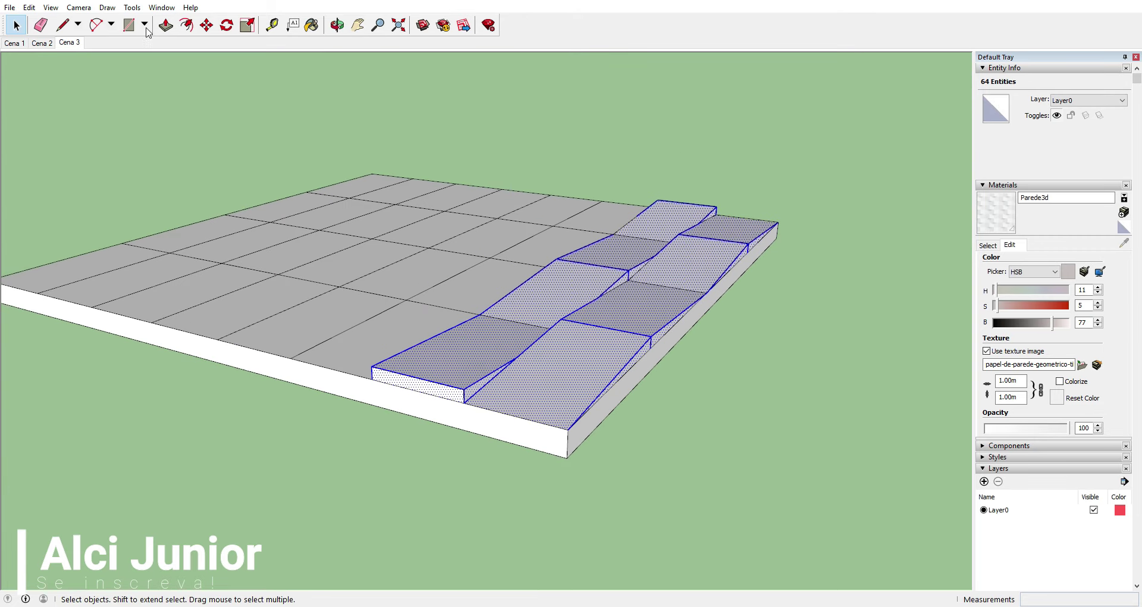
pyautogui.click(207, 25)
pyautogui.moveTo(553, 433); pyautogui.dragTo(552, 448, button='middle')
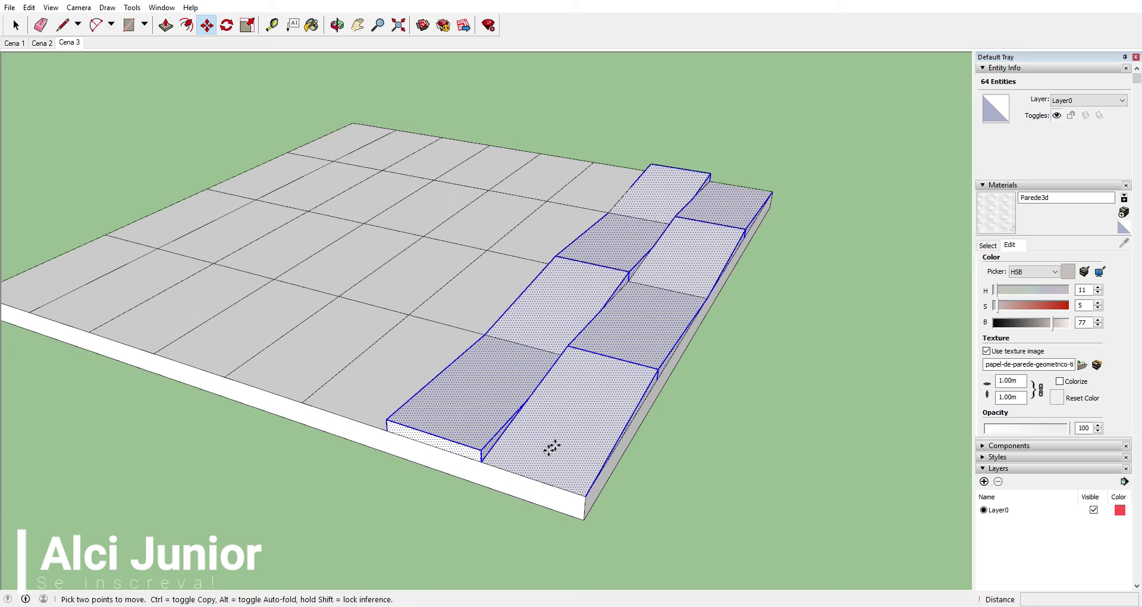
pyautogui.click(587, 494)
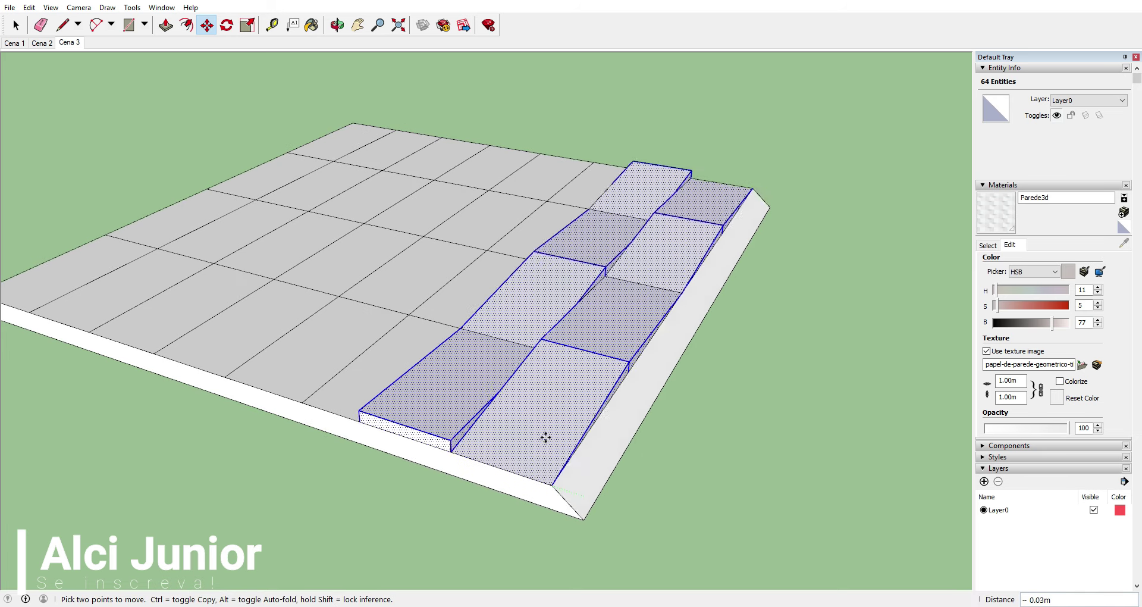
pyautogui.press('ctrl')
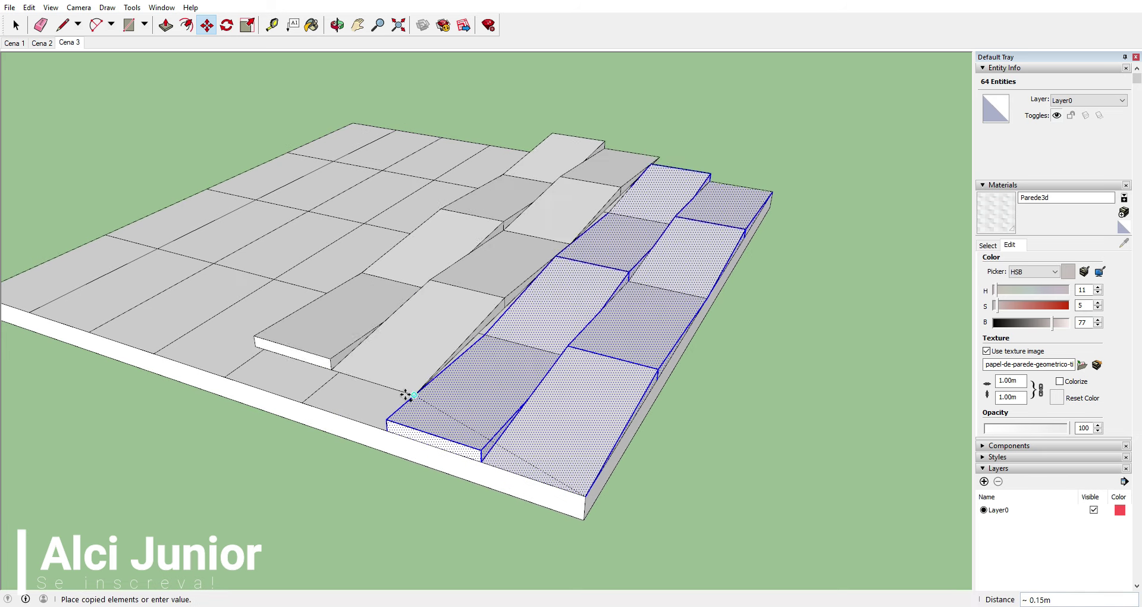
pyautogui.scroll(3, 374, 417)
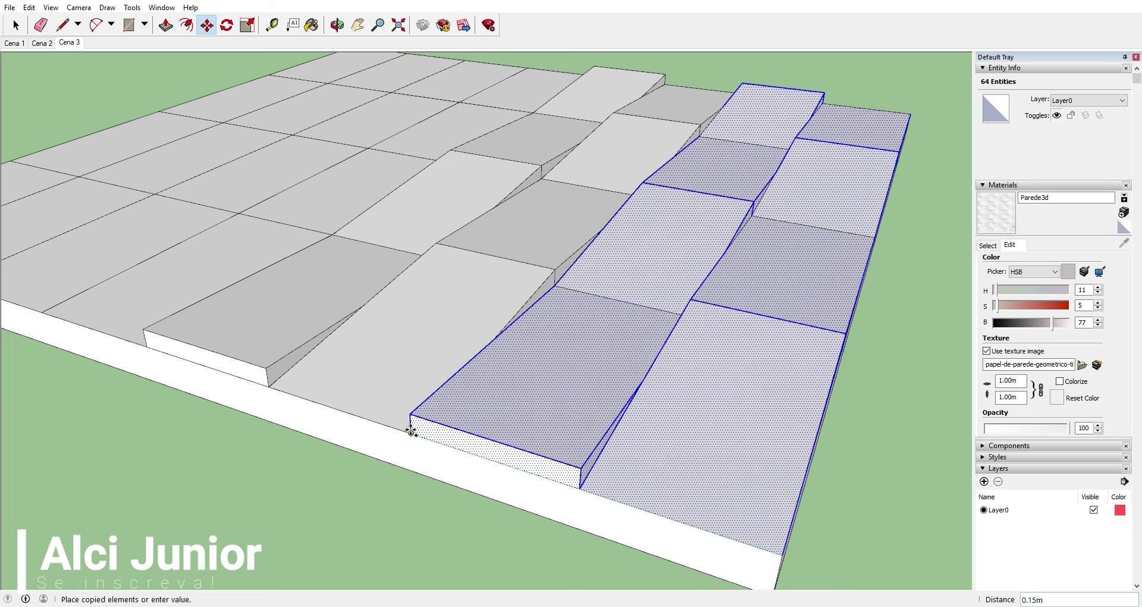
pyautogui.click(411, 430)
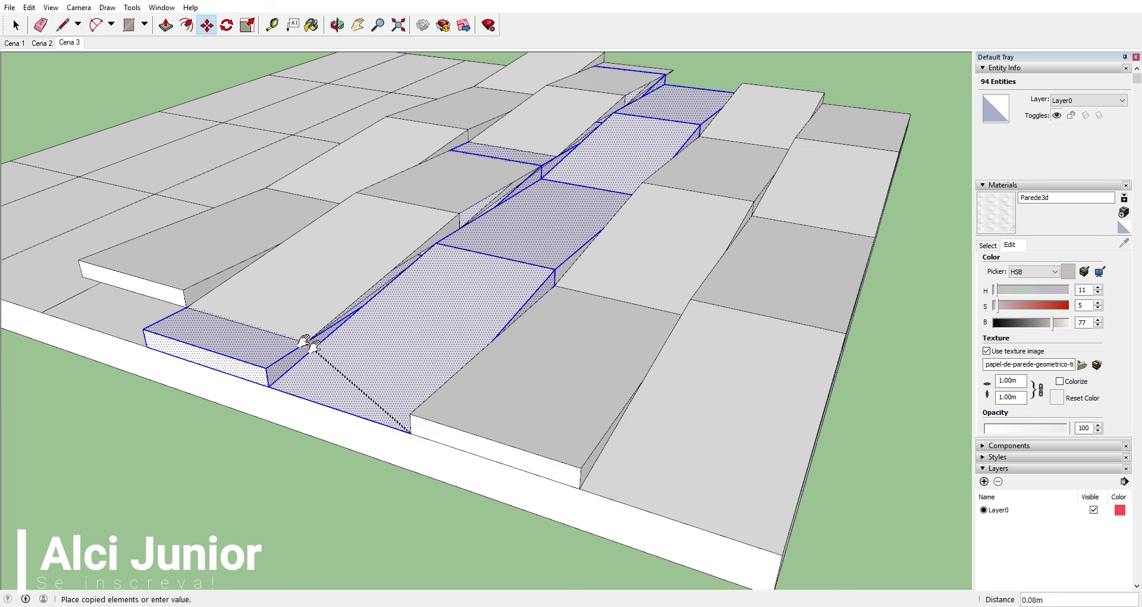
# - Place further strip copies out to the slab's far edge
pyautogui.moveTo(411, 430); pyautogui.dragTo(544, 443, button='middle')
pyautogui.click(544, 443)
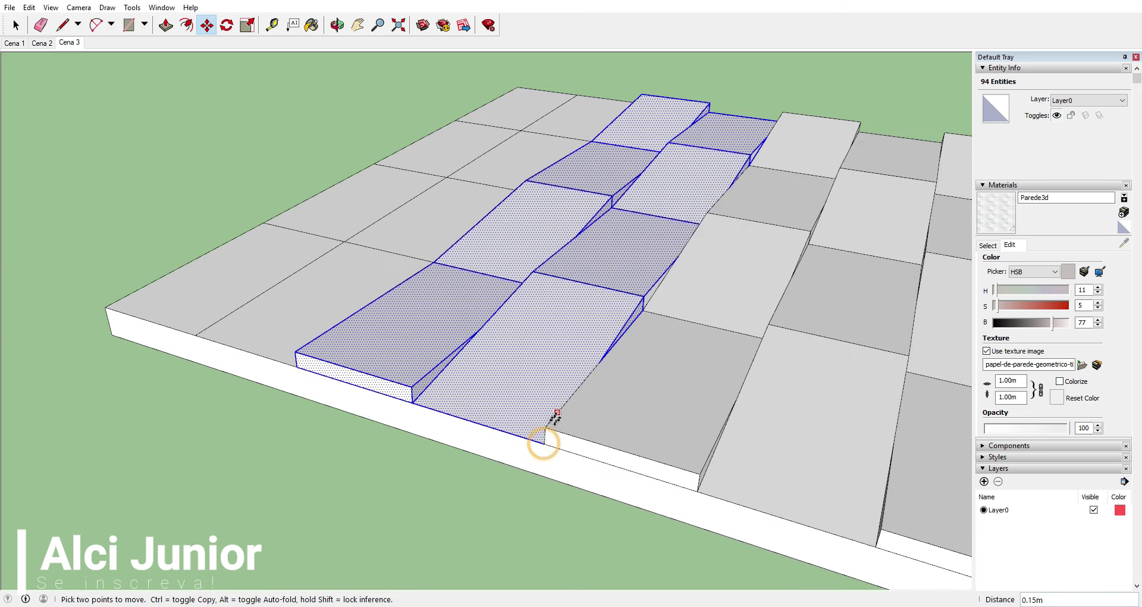
pyautogui.click(546, 441)
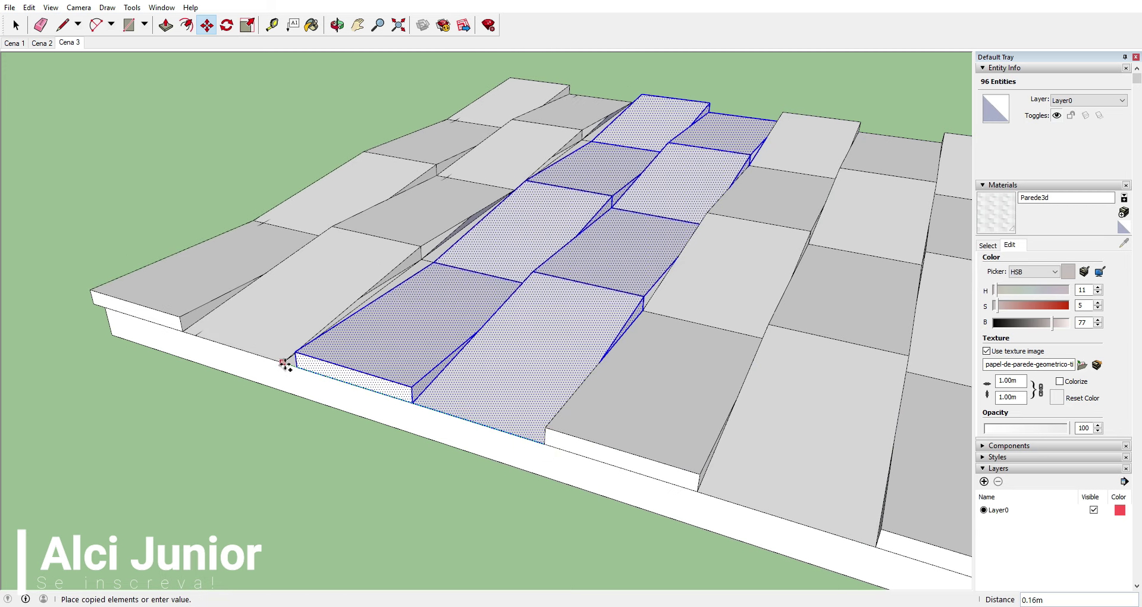
pyautogui.click(295, 364)
pyautogui.scroll(-3, 333, 328)
pyautogui.scroll(-3, 476, 286)
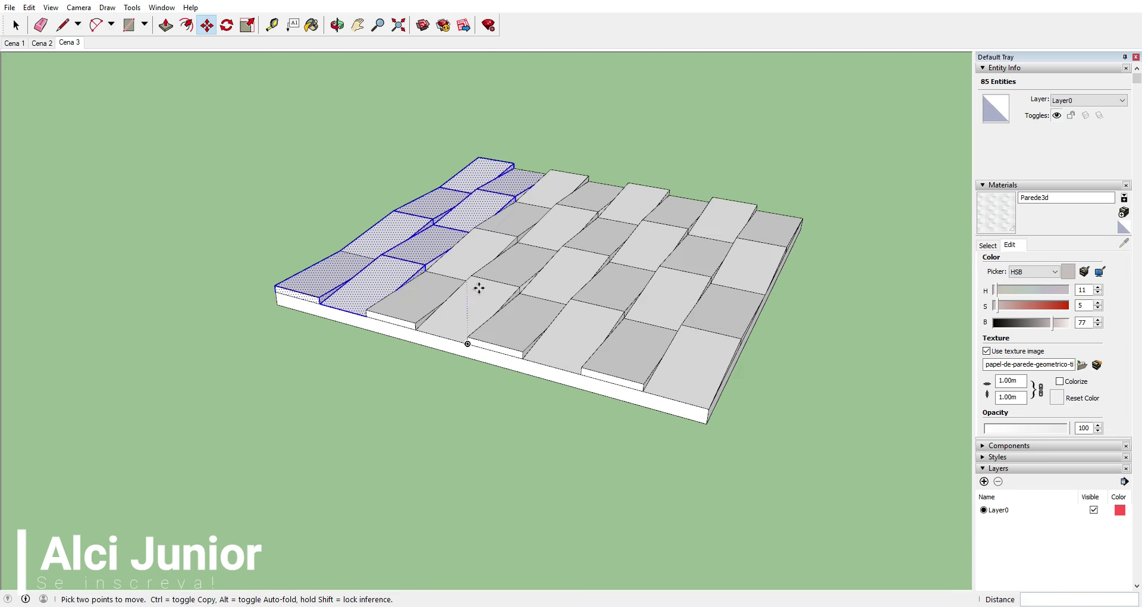
pyautogui.moveTo(476, 286)
pyautogui.mouseDown(button='middle')
pyautogui.moveTo(255, 426)
pyautogui.moveTo(43, 90)
pyautogui.mouseUp(button='middle')
# - Select the entire tile grid and make it a group
pyautogui.click(18, 28)
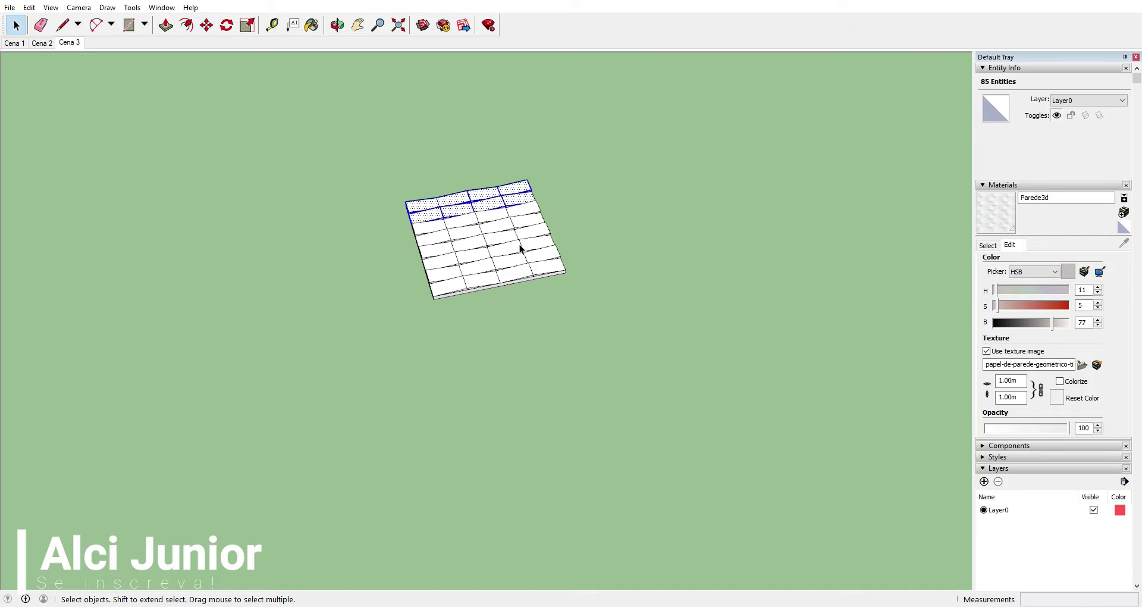
pyautogui.click(593, 257)
pyautogui.moveTo(593, 257); pyautogui.dragTo(616, 174, button='middle')
pyautogui.moveTo(385, 327); pyautogui.dragTo(387, 328)
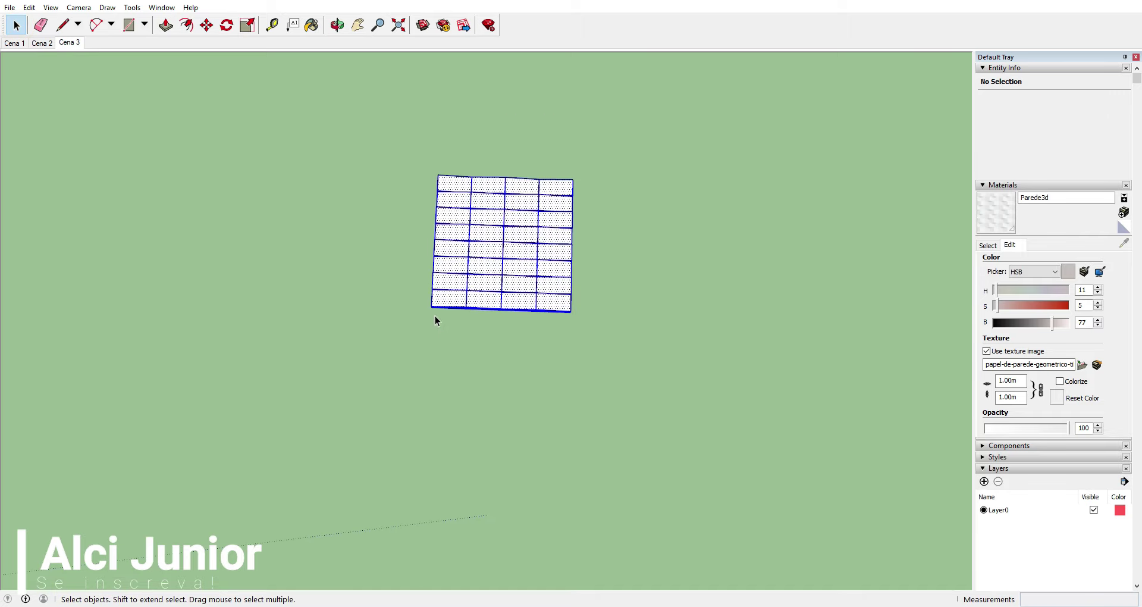
pyautogui.rightClick(464, 272)
pyautogui.click(519, 376)
pyautogui.moveTo(537, 344)
pyautogui.mouseDown(button='middle')
pyautogui.moveTo(472, 272)
pyautogui.moveTo(555, 303)
pyautogui.moveTo(604, 168)
pyautogui.moveTo(543, 263)
pyautogui.moveTo(523, 357)
pyautogui.mouseUp(button='middle')
pyautogui.scroll(-2, 556, 235)
pyautogui.scroll(-5, 553, 243)
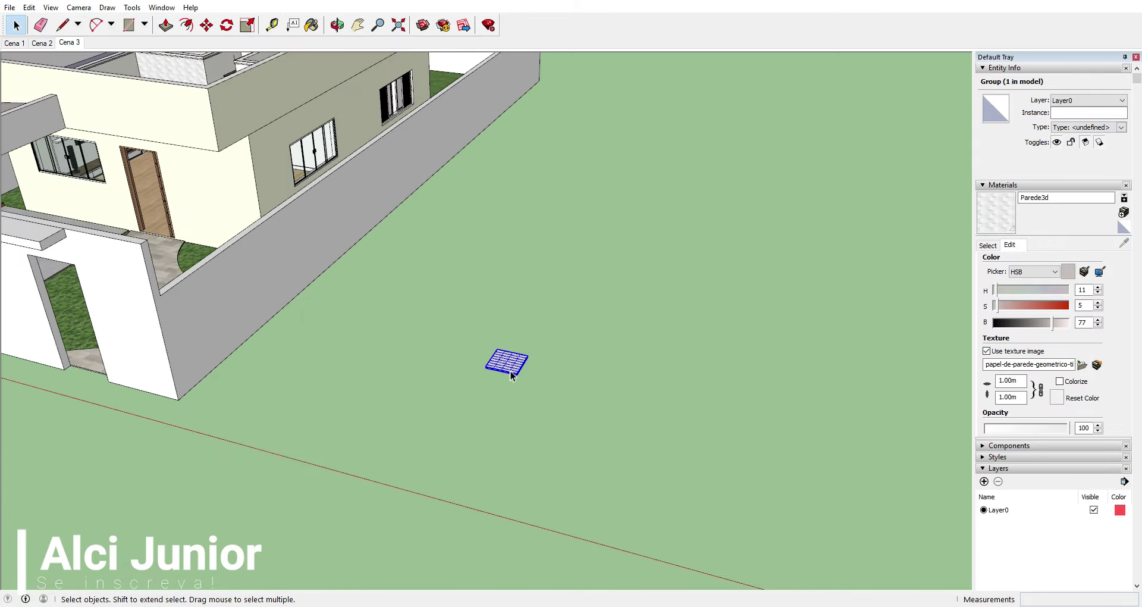
pyautogui.scroll(6, 520, 376)
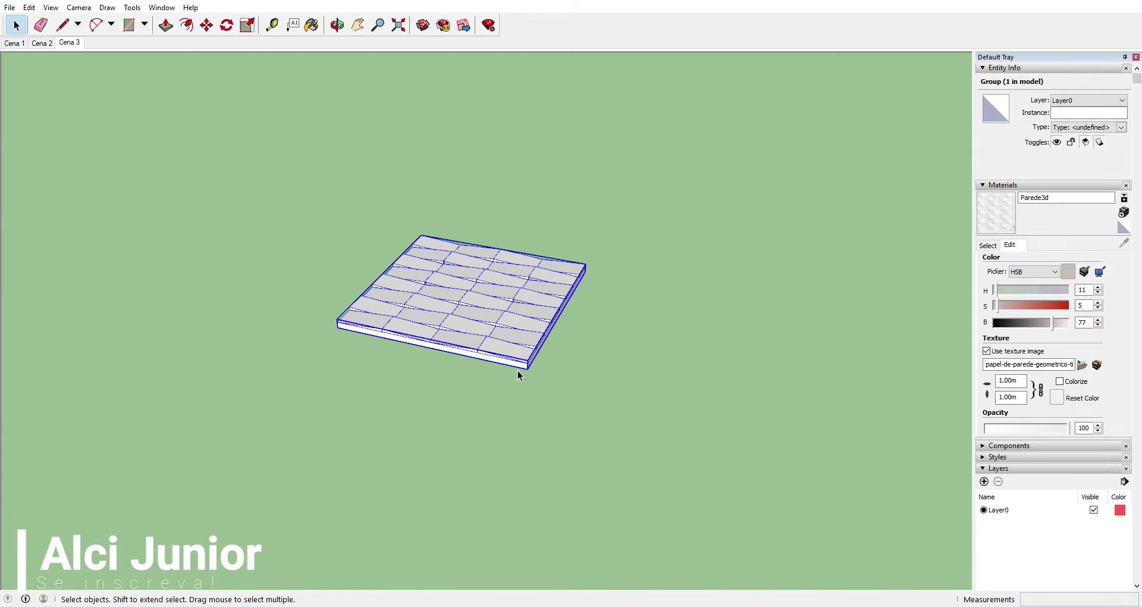
# - Rotate the grid group 90° so it stands upright as a panel
pyautogui.click(226, 27)
pyautogui.moveTo(539, 250); pyautogui.dragTo(446, 306, button='middle')
pyautogui.scroll(2, 523, 317)
pyautogui.scroll(5, 541, 344)
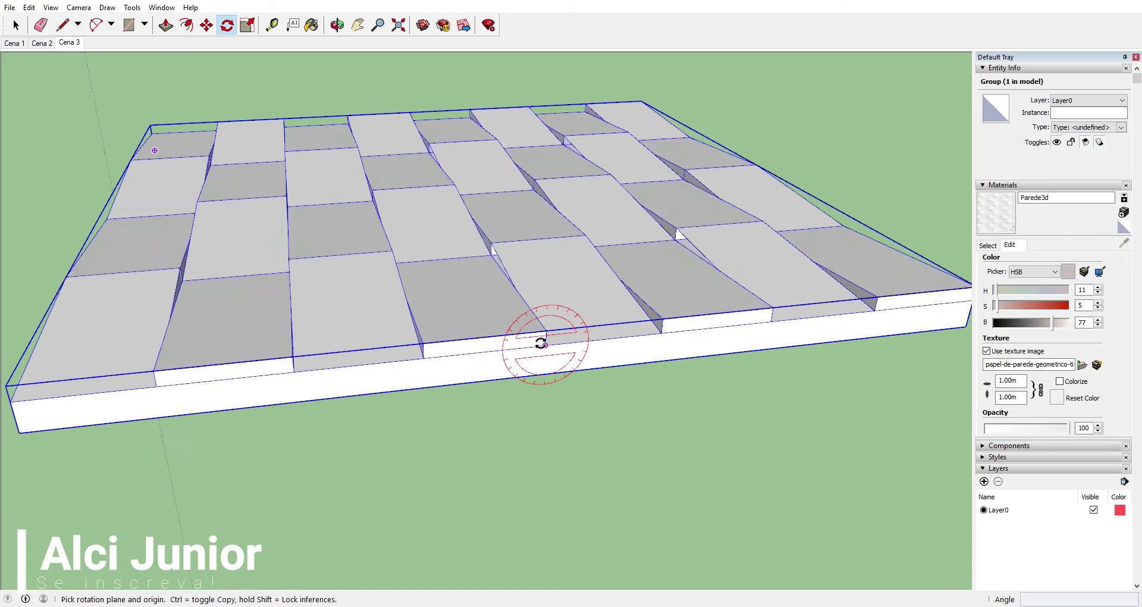
pyautogui.scroll(1, 541, 343)
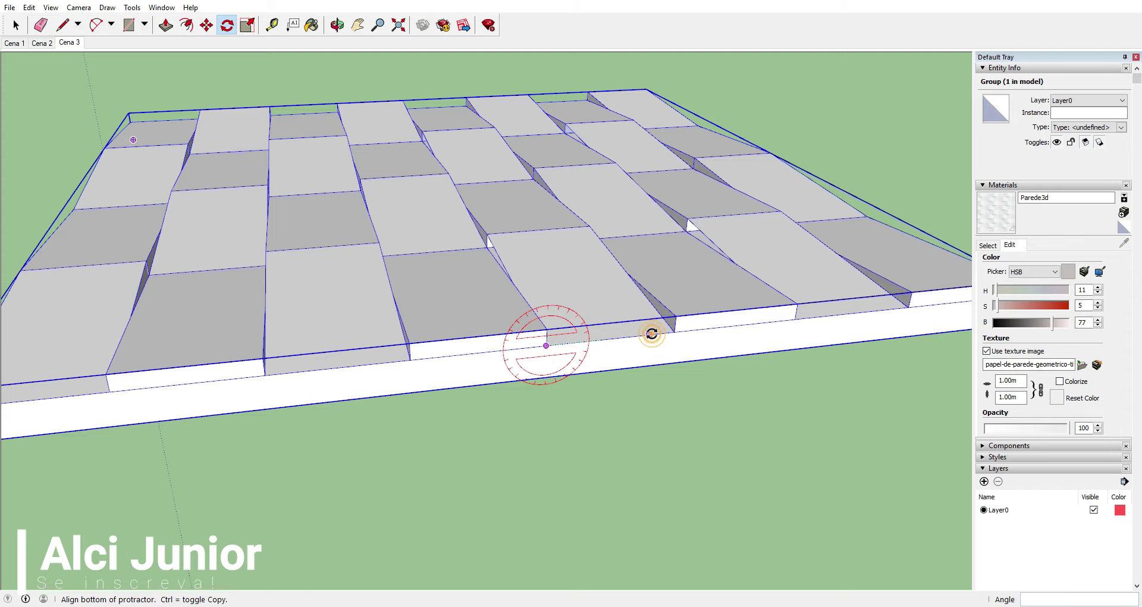
pyautogui.click(649, 335)
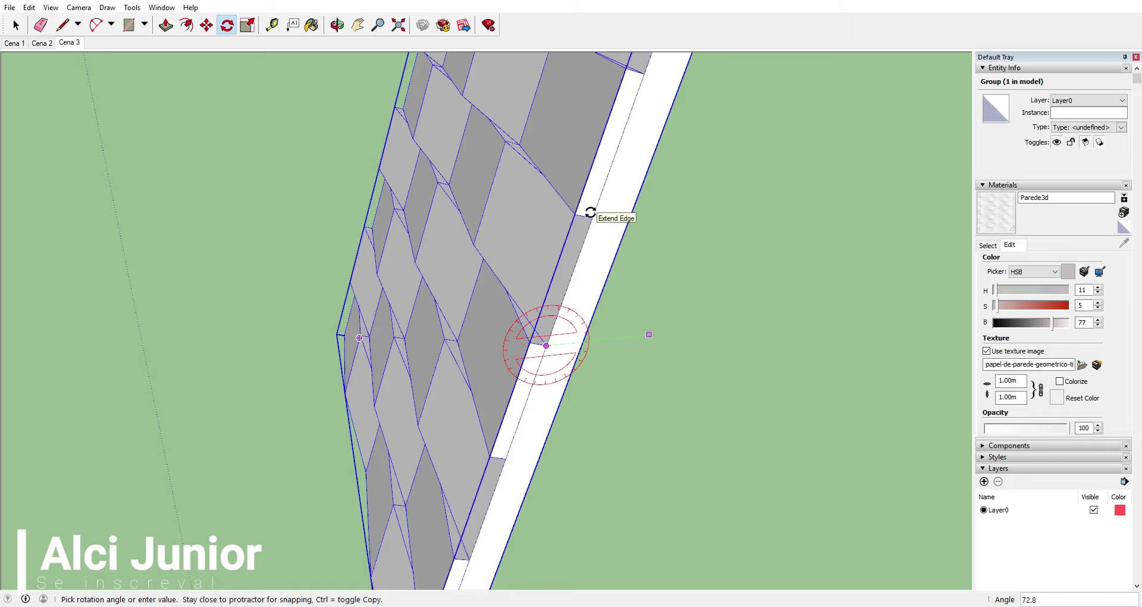
pyautogui.press('Return')
pyautogui.scroll(-5, 590, 213)
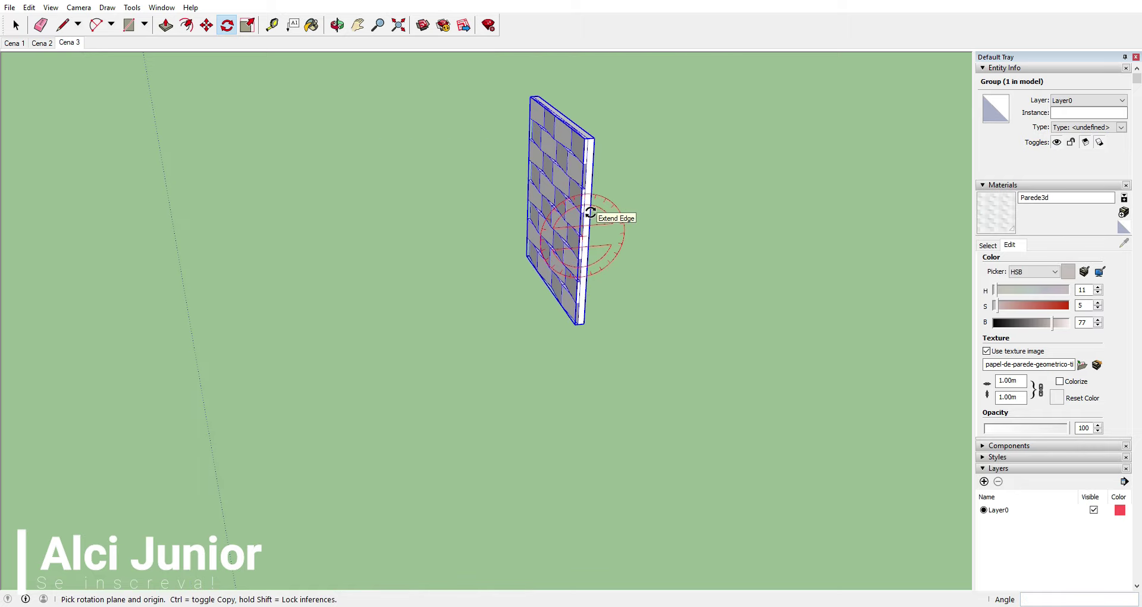
pyautogui.click(16, 27)
pyautogui.scroll(-5, 480, 231)
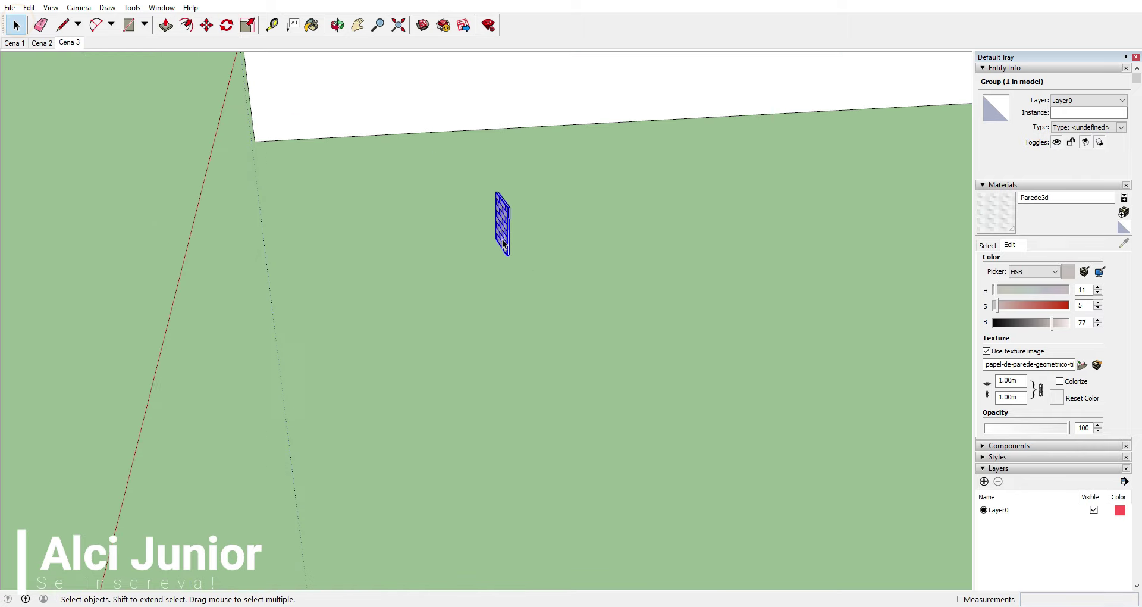
pyautogui.moveTo(480, 230)
pyautogui.mouseDown(button='middle')
pyautogui.moveTo(607, 382)
pyautogui.moveTo(728, 372)
pyautogui.mouseUp(button='middle')
pyautogui.scroll(3, 536, 179)
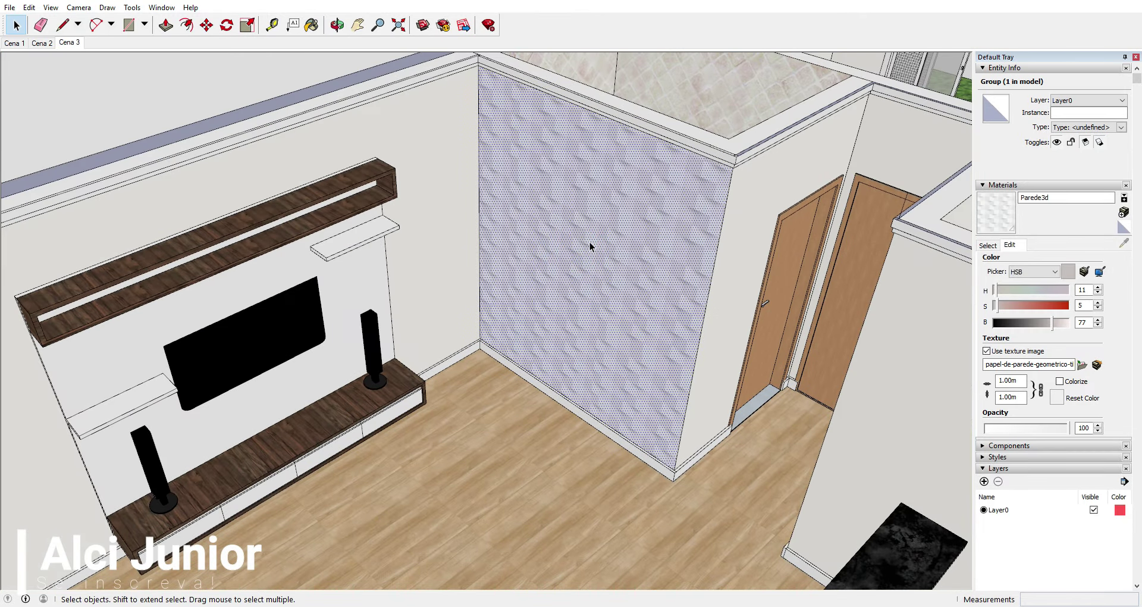
# - Sample the Parede3d texture from the geometric wall and paint the wall behind the counter
pyautogui.click(590, 242)
pyautogui.scroll(-3, 583, 230)
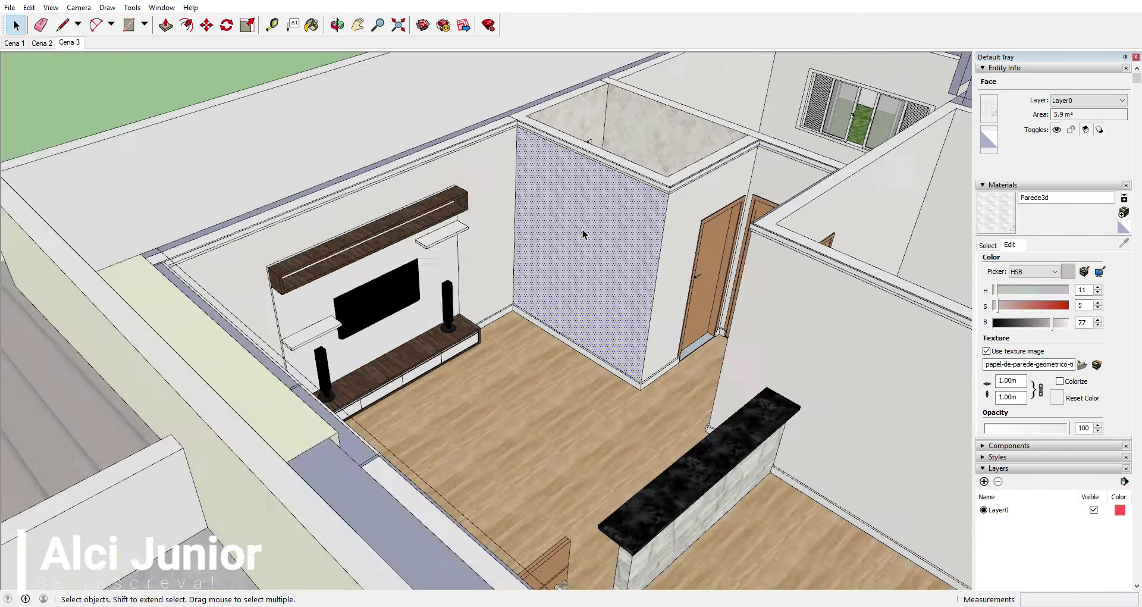
pyautogui.moveTo(583, 230); pyautogui.dragTo(577, 234, button='middle')
pyautogui.scroll(3, 577, 235)
pyautogui.scroll(-3, 577, 236)
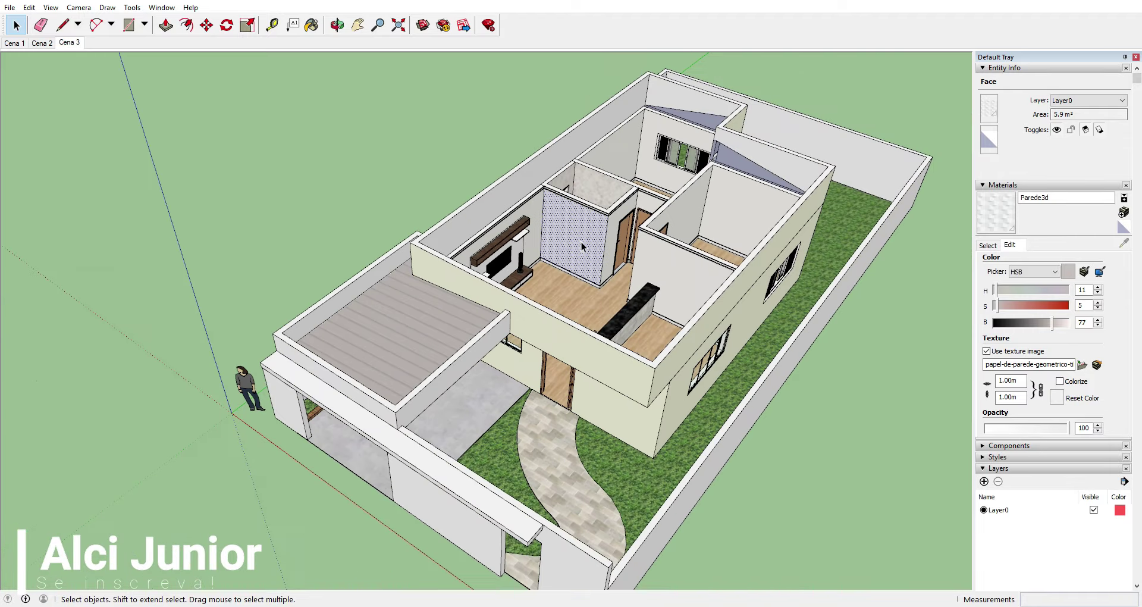
pyautogui.scroll(3, 580, 241)
pyautogui.press('b')
pyautogui.scroll(3, 742, 283)
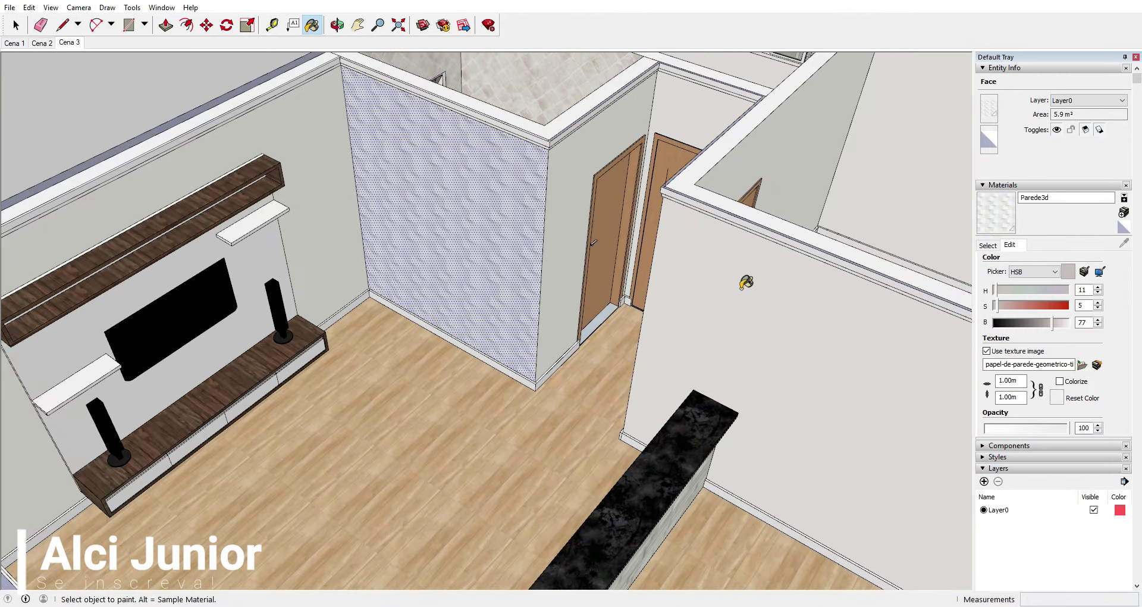
pyautogui.click(730, 267)
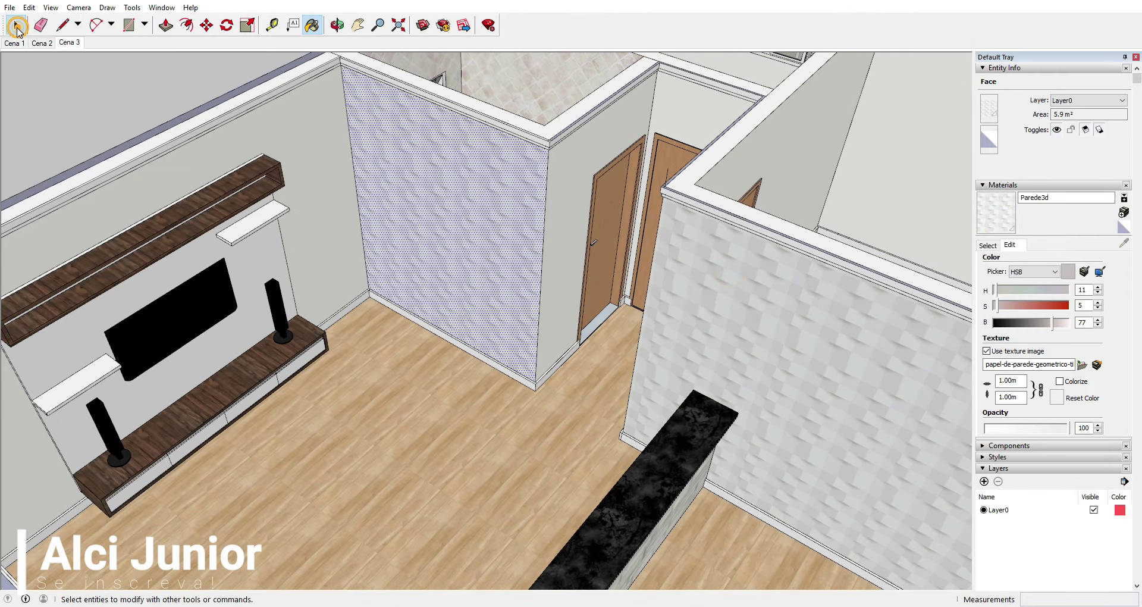
pyautogui.scroll(-5, 481, 161)
pyautogui.moveTo(547, 308); pyautogui.dragTo(593, 426, button='middle')
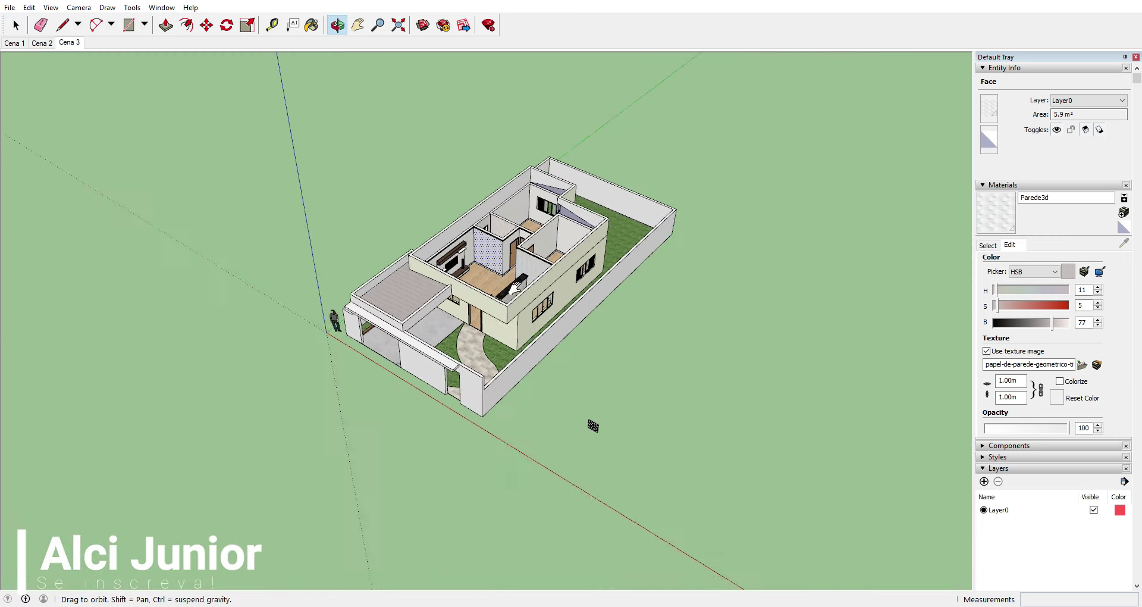
pyautogui.scroll(3, 513, 301)
# - Select the tile panel on the ground and start moving it from its corner
pyautogui.scroll(2, 550, 381)
pyautogui.click(554, 390)
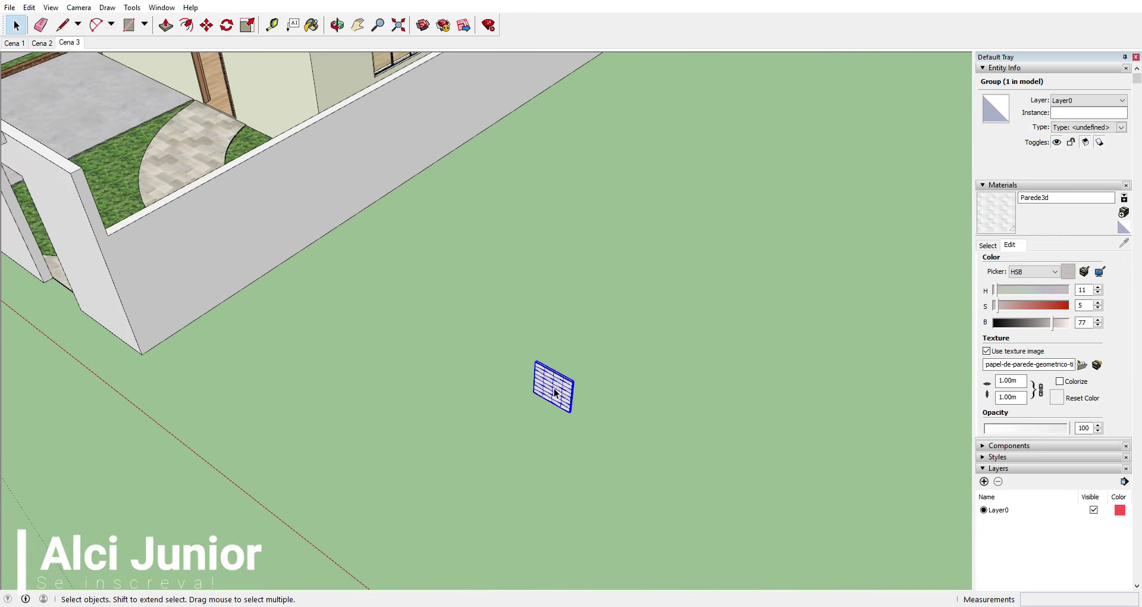
pyautogui.click(207, 25)
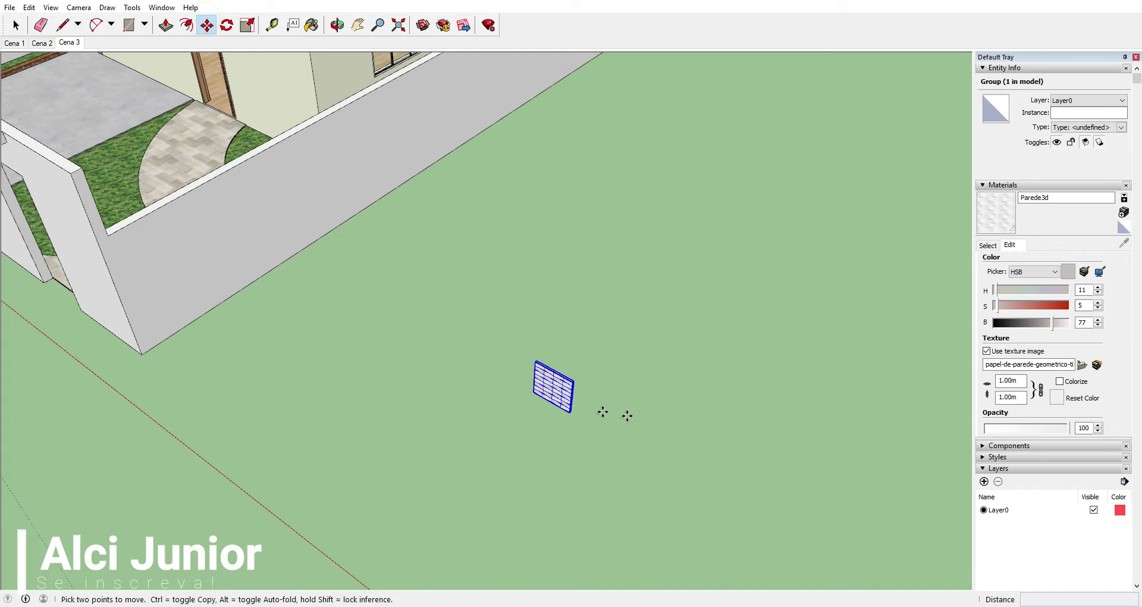
pyautogui.scroll(2, 543, 349)
pyautogui.scroll(2, 486, 333)
pyautogui.scroll(2, 487, 331)
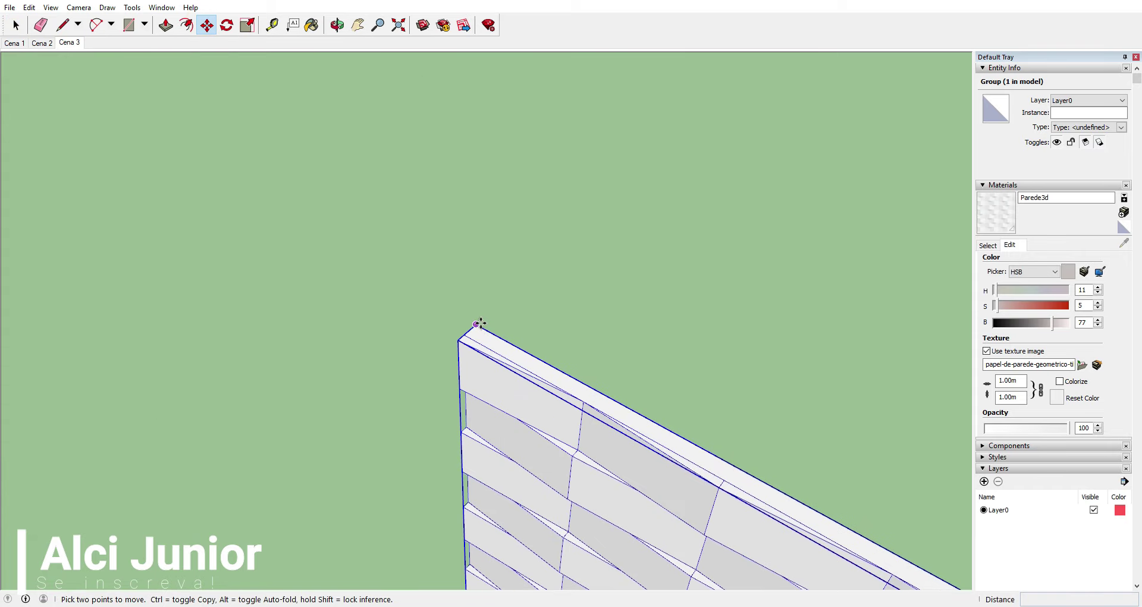
pyautogui.click(480, 323)
pyautogui.scroll(-5, 453, 265)
# - Bring the panel to the top-left corner of the Parede3d-textured wall
pyautogui.moveTo(433, 259)
pyautogui.mouseDown(button='middle')
pyautogui.moveTo(418, 248)
pyautogui.moveTo(430, 209)
pyautogui.moveTo(421, 52)
pyautogui.mouseUp(button='middle')
pyautogui.scroll(2, 438, 301)
pyautogui.scroll(2, 449, 283)
pyautogui.scroll(2, 452, 273)
pyautogui.scroll(2, 440, 238)
pyautogui.moveTo(408, 225)
pyautogui.mouseDown(button='middle')
pyautogui.moveTo(466, 51)
pyautogui.moveTo(426, 214)
pyautogui.moveTo(404, 249)
pyautogui.mouseUp(button='middle')
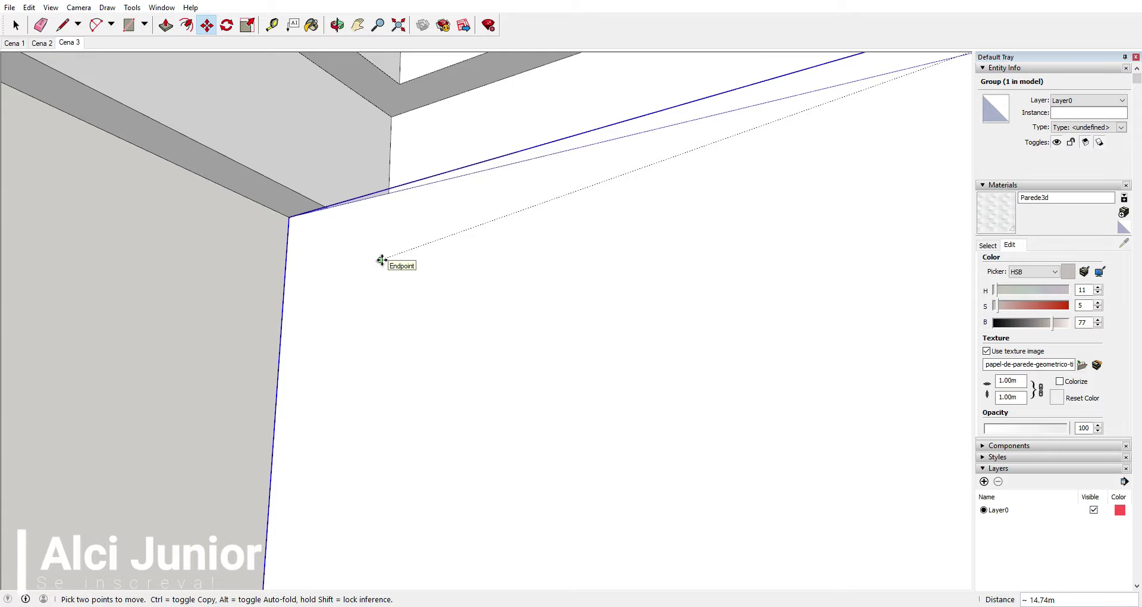
pyautogui.moveTo(381, 260)
pyautogui.mouseDown(button='middle')
pyautogui.moveTo(418, 334)
pyautogui.moveTo(454, 355)
pyautogui.moveTo(474, 454)
pyautogui.moveTo(594, 467)
pyautogui.moveTo(370, 204)
pyautogui.moveTo(429, 315)
pyautogui.moveTo(416, 303)
pyautogui.moveTo(452, 326)
pyautogui.mouseUp(button='middle')
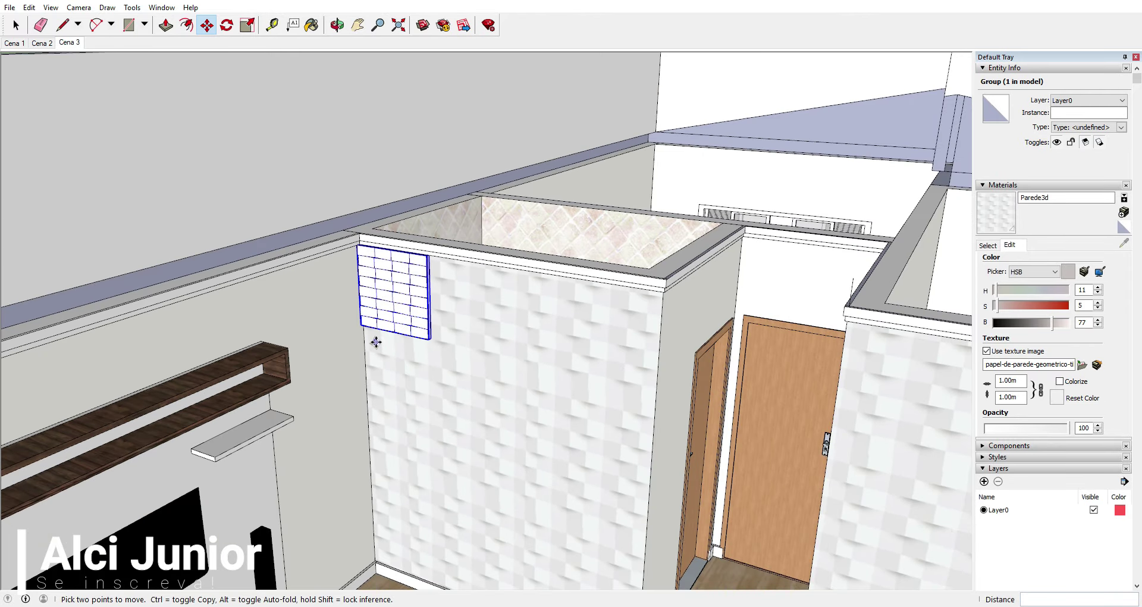
pyautogui.scroll(3, 375, 342)
pyautogui.scroll(1, 438, 326)
pyautogui.scroll(2, 433, 336)
# - Copy the tile panel once, placing the second panel beside the first along the top of the wall
pyautogui.scroll(2, 466, 344)
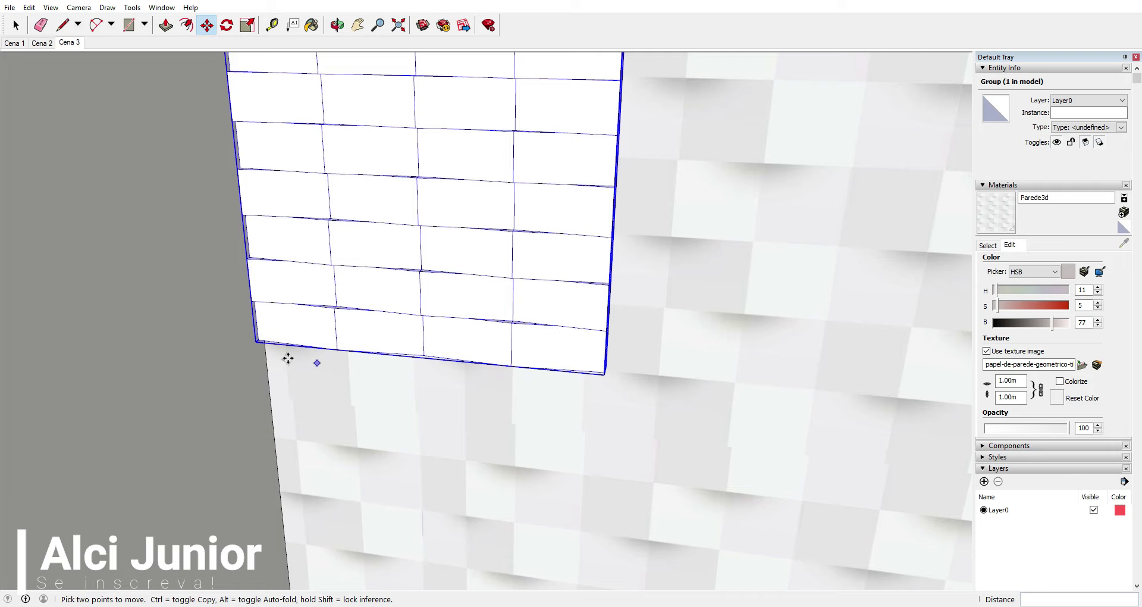
pyautogui.scroll(3, 287, 358)
pyautogui.click(238, 334)
pyautogui.press('ctrl')
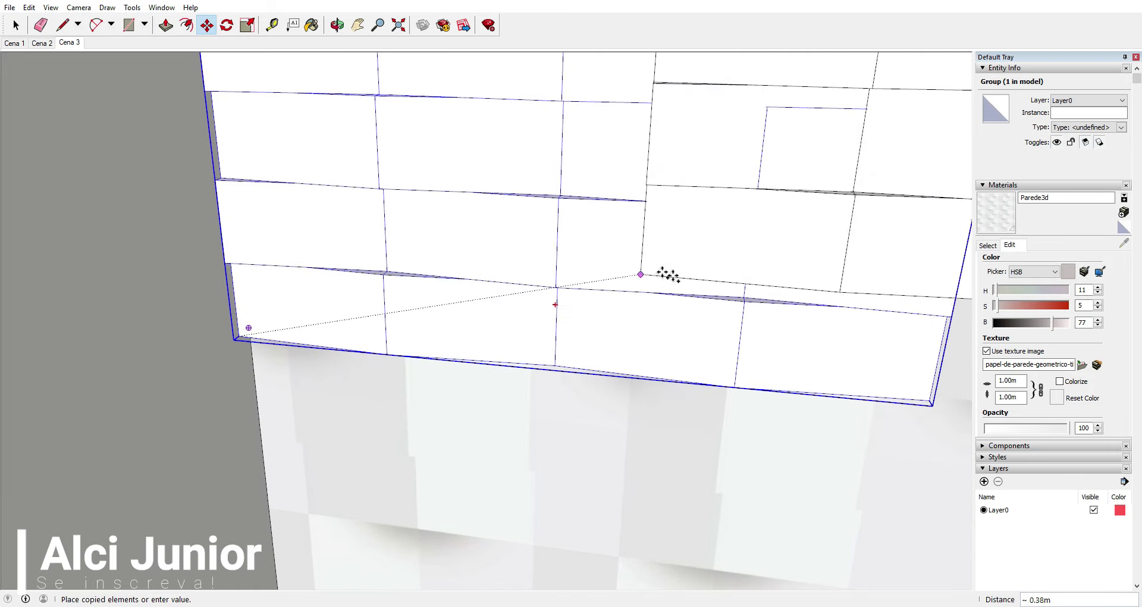
pyautogui.moveTo(662, 267); pyautogui.dragTo(705, 314, button='middle')
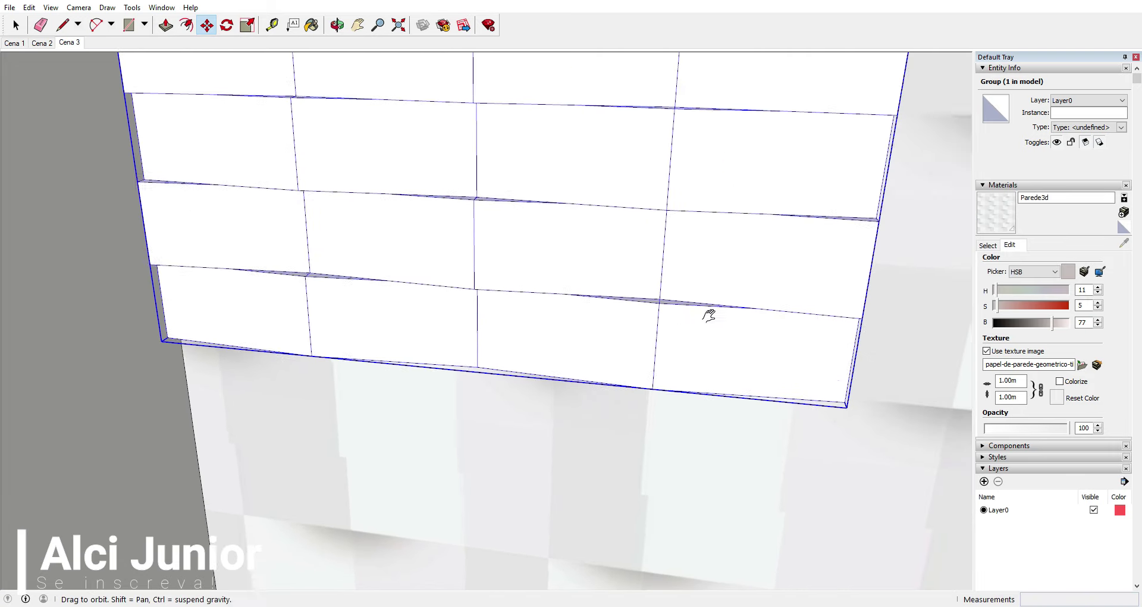
pyautogui.click(841, 395)
pyautogui.scroll(-1, 840, 381)
pyautogui.scroll(-2, 833, 381)
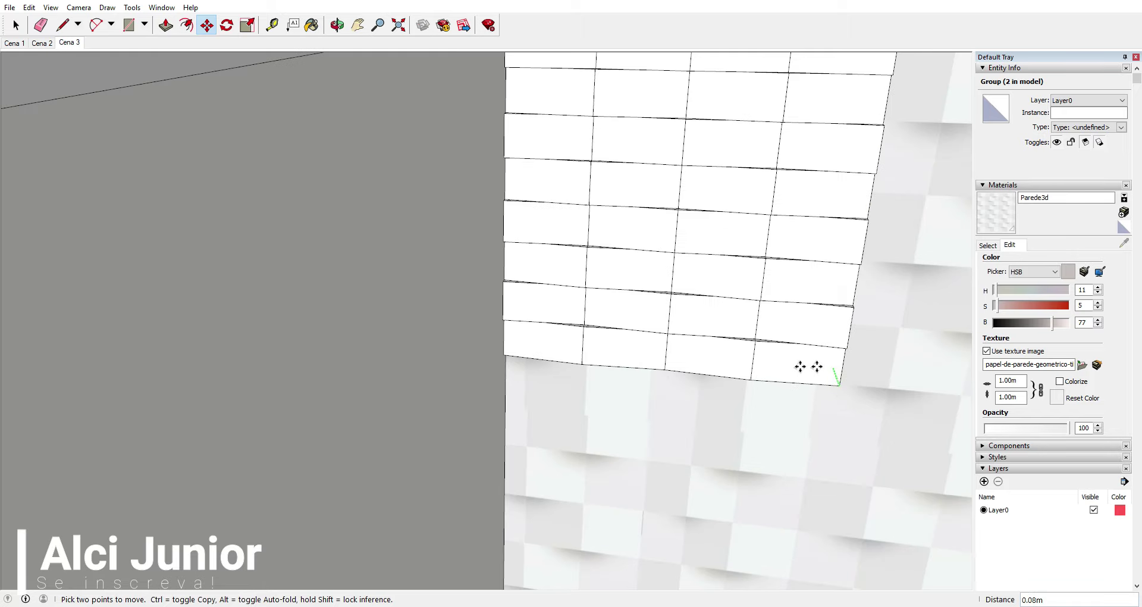
pyautogui.scroll(2, 395, 319)
# - Copy a panel again to place the third panel along the top row
pyautogui.click(369, 387)
pyautogui.press('ctrl')
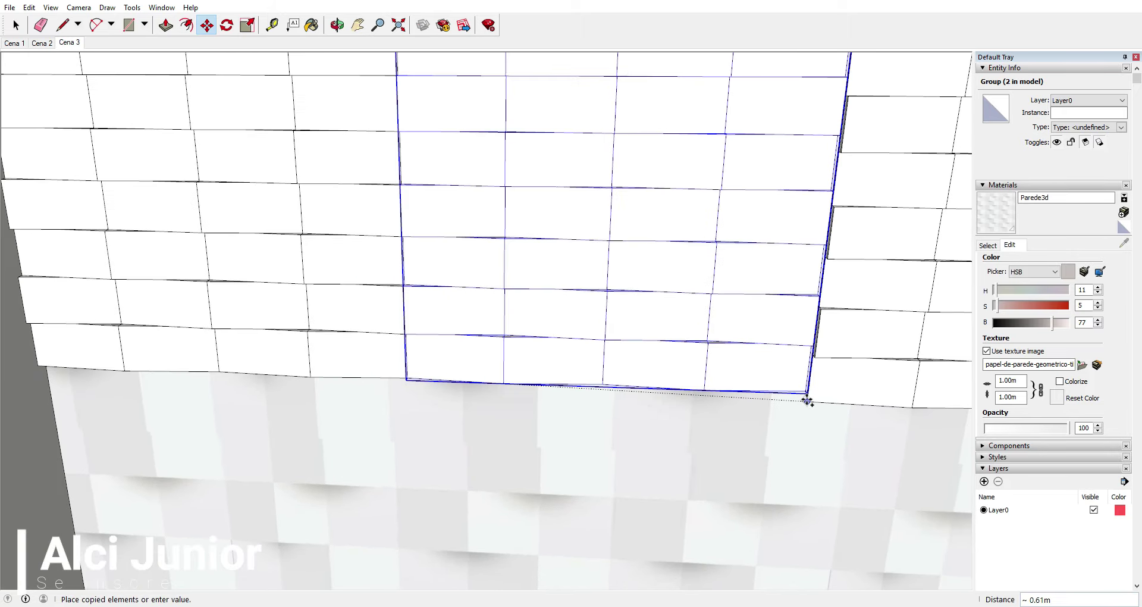
pyautogui.scroll(2, 803, 382)
pyautogui.click(796, 377)
pyautogui.scroll(-3, 777, 369)
pyautogui.scroll(-1, 535, 373)
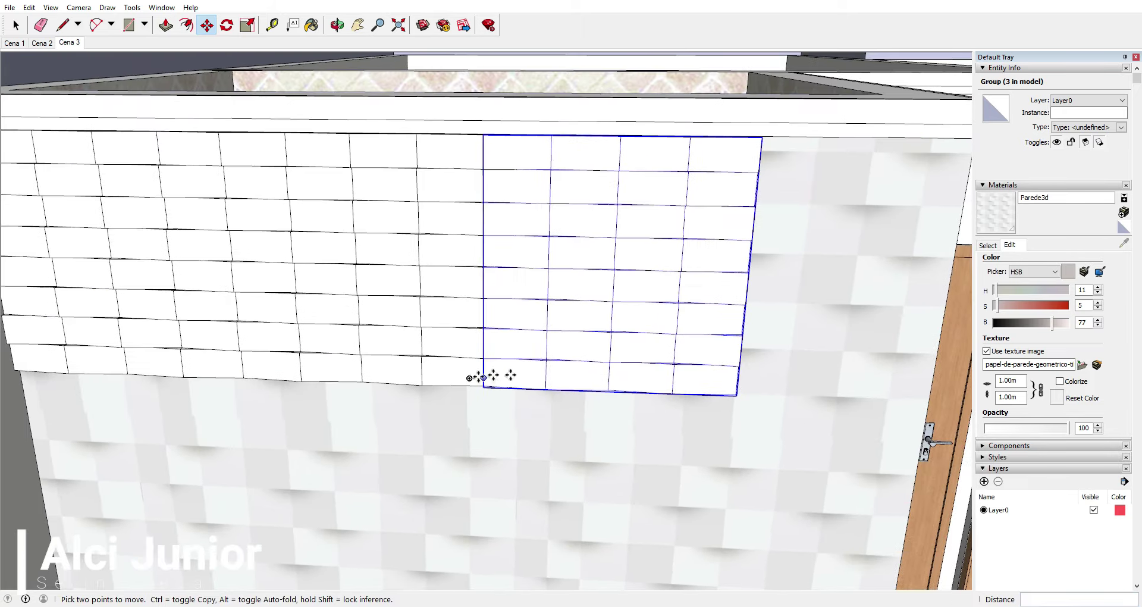
pyautogui.scroll(-2, 619, 364)
pyautogui.scroll(1, 594, 365)
pyautogui.scroll(-1, 596, 368)
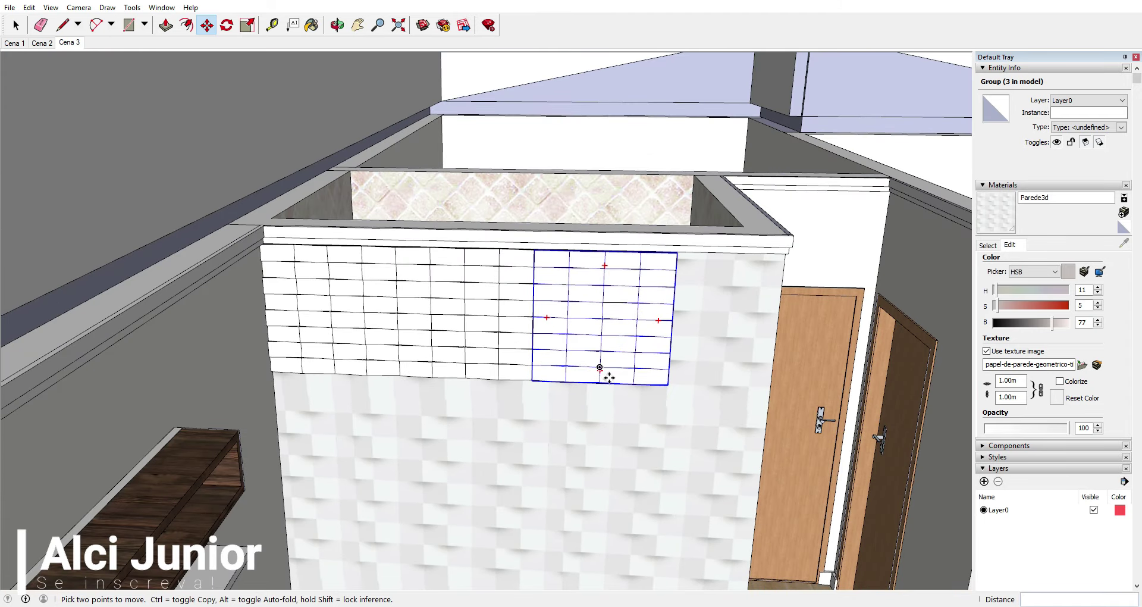
# - Copy the newest panel to place the fourth panel at the row's end
pyautogui.moveTo(609, 376); pyautogui.dragTo(625, 396, button='middle')
pyautogui.scroll(3, 612, 395)
pyautogui.scroll(2, 521, 396)
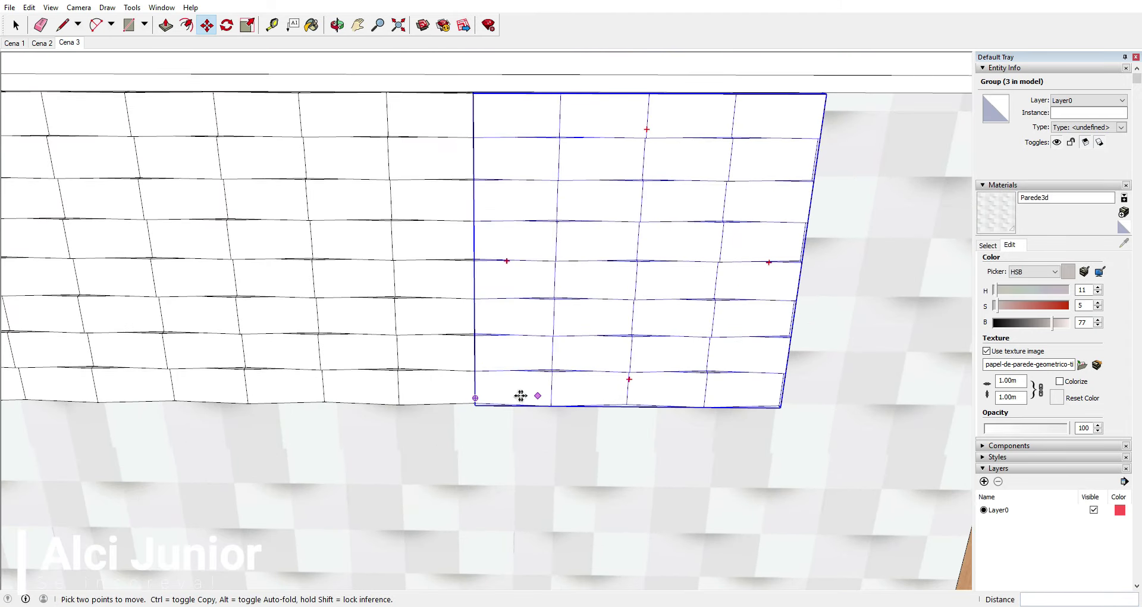
pyautogui.moveTo(474, 388)
pyautogui.mouseDown(button='middle')
pyautogui.moveTo(627, 354)
pyautogui.moveTo(354, 441)
pyautogui.mouseUp(button='middle')
pyautogui.scroll(2, 558, 373)
pyautogui.click(557, 385)
pyautogui.scroll(2, 536, 416)
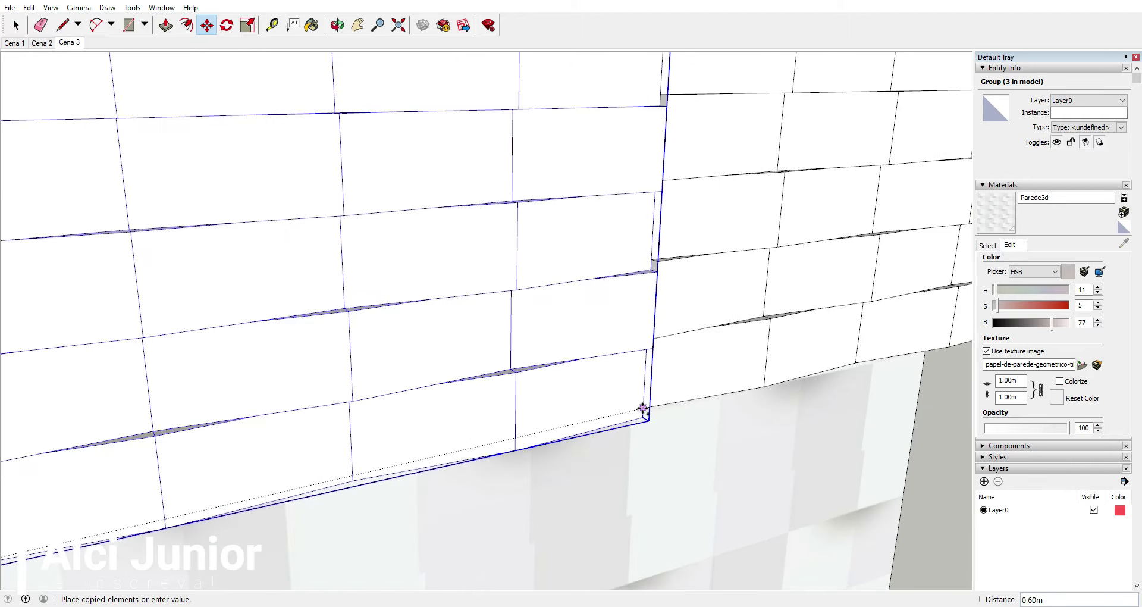
pyautogui.click(643, 411)
pyautogui.scroll(-3, 655, 399)
pyautogui.moveTo(655, 393)
pyautogui.mouseDown(button='middle')
pyautogui.moveTo(383, 408)
pyautogui.moveTo(633, 338)
pyautogui.moveTo(602, 308)
pyautogui.mouseUp(button='middle')
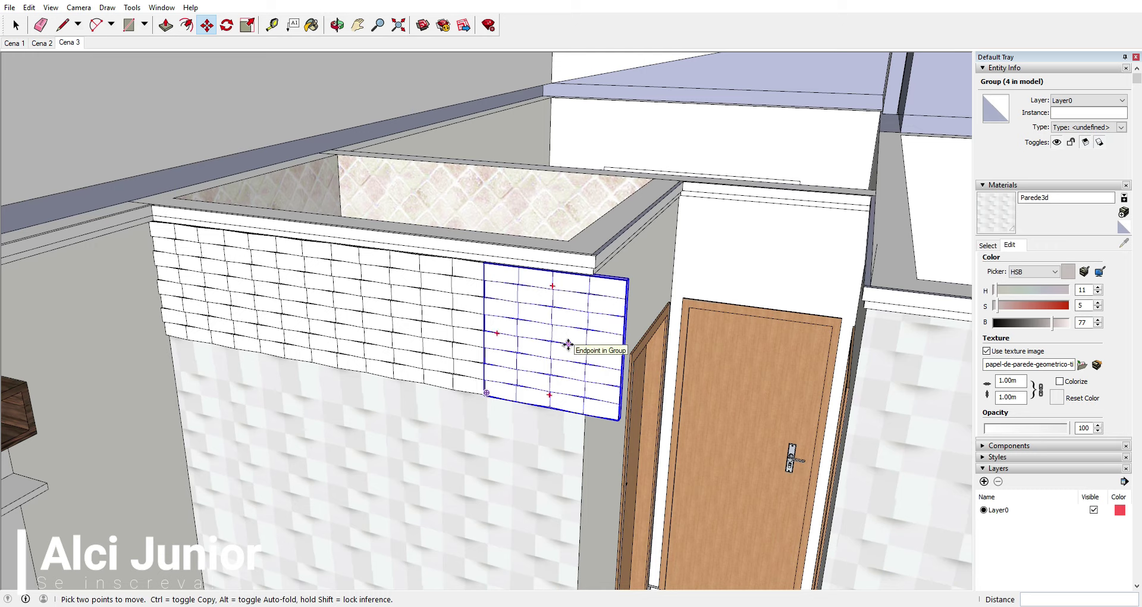
# - Select the four tile panel groups in the top row
pyautogui.click(16, 25)
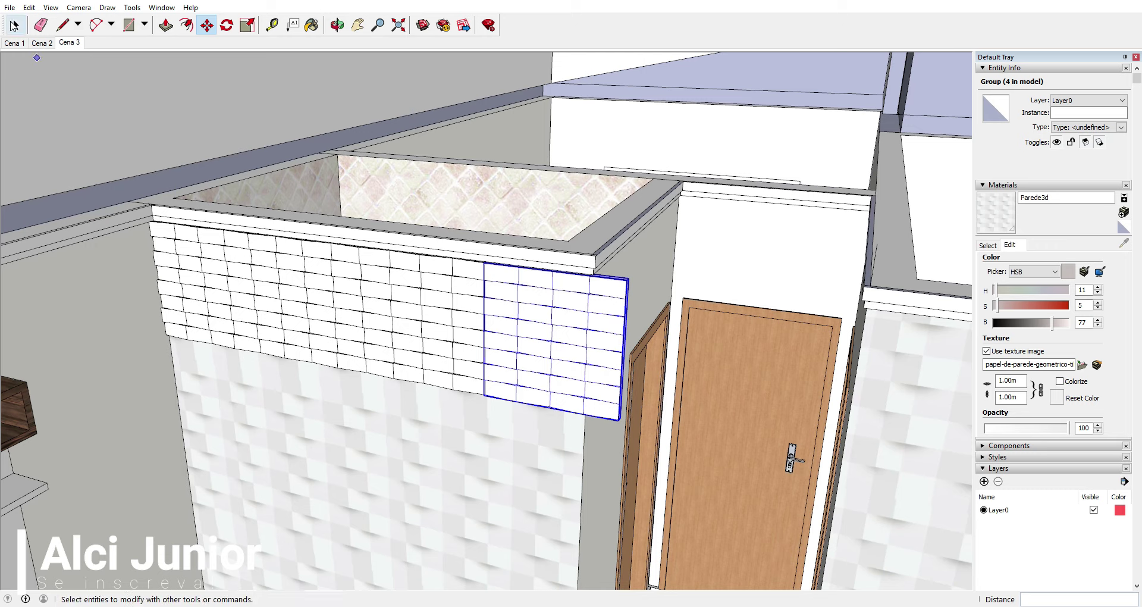
pyautogui.keyDown('shift'); pyautogui.click(241, 279); pyautogui.keyUp('shift')
pyautogui.keyDown('shift'); pyautogui.click(374, 292); pyautogui.keyUp('shift')
pyautogui.keyDown('shift'); pyautogui.click(466, 303); pyautogui.keyUp('shift')
pyautogui.keyDown('shift'); pyautogui.click(332, 300); pyautogui.keyUp('shift')
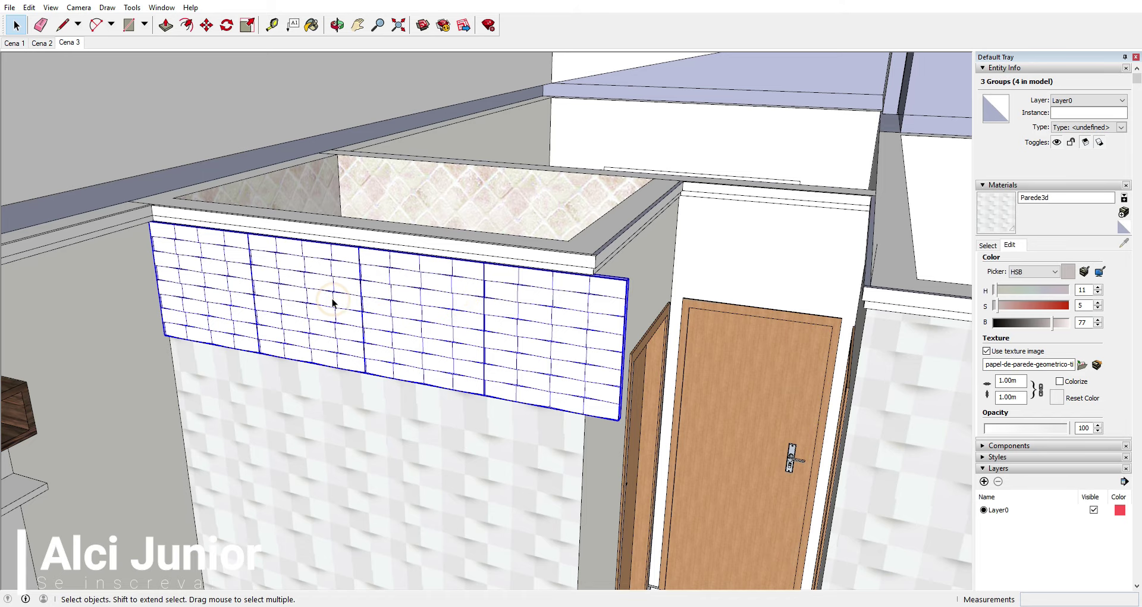
# - Copy the four-panel row downward in 0.60m steps until the wall is covered
pyautogui.click(207, 25)
pyautogui.moveTo(631, 287)
pyautogui.mouseDown(button='middle')
pyautogui.moveTo(449, 410)
pyautogui.moveTo(476, 365)
pyautogui.mouseUp(button='middle')
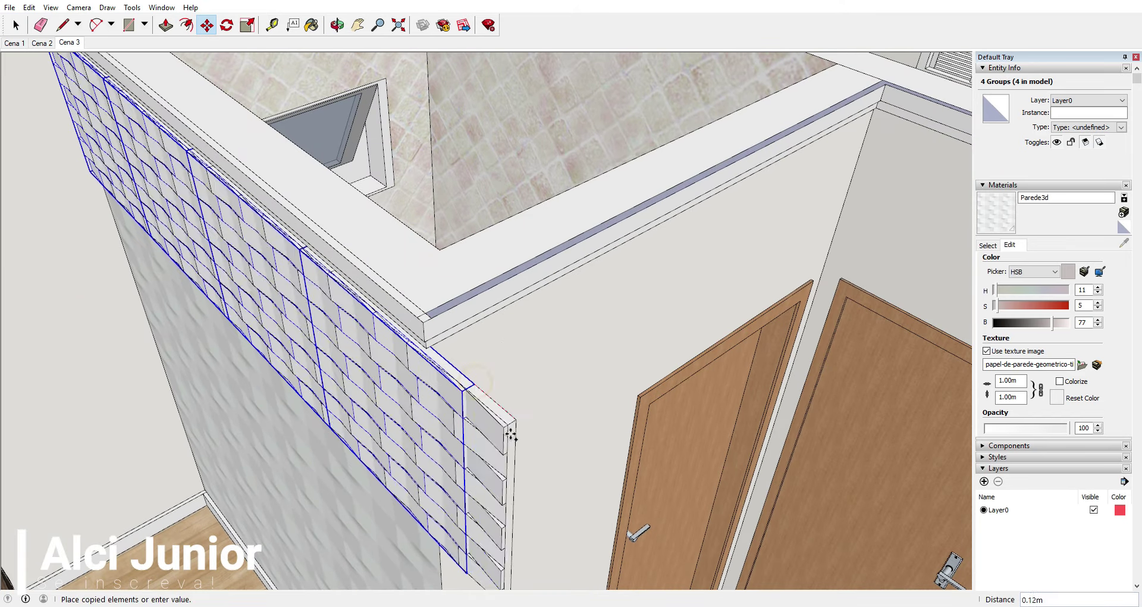
pyautogui.moveTo(507, 428); pyautogui.dragTo(443, 256, button='middle')
pyautogui.click(409, 154)
pyautogui.click(423, 375)
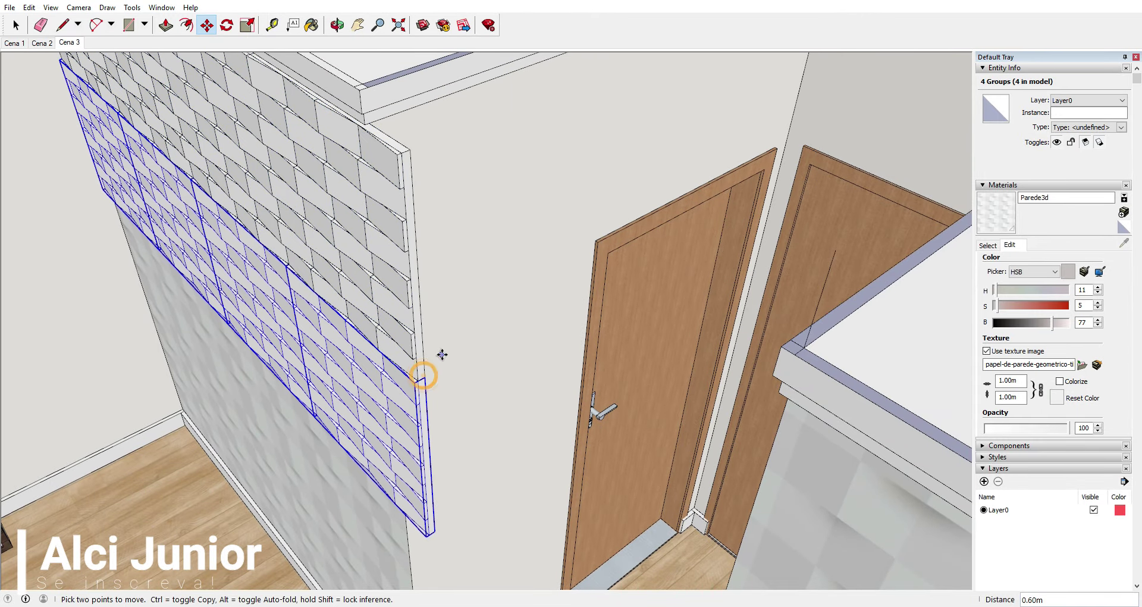
pyautogui.press('ctrl')
pyautogui.click(429, 376)
pyautogui.moveTo(464, 474)
pyautogui.mouseDown(button='middle')
pyautogui.moveTo(461, 391)
pyautogui.moveTo(464, 407)
pyautogui.moveTo(497, 308)
pyautogui.mouseUp(button='middle')
pyautogui.click(444, 403)
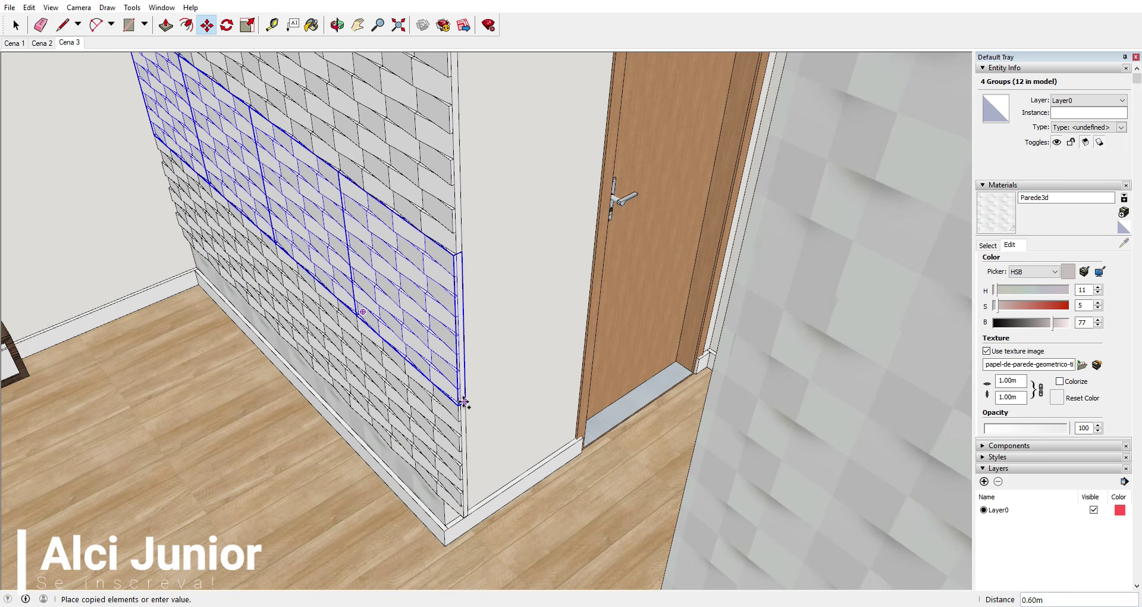
pyautogui.click(464, 403)
pyautogui.press('space')
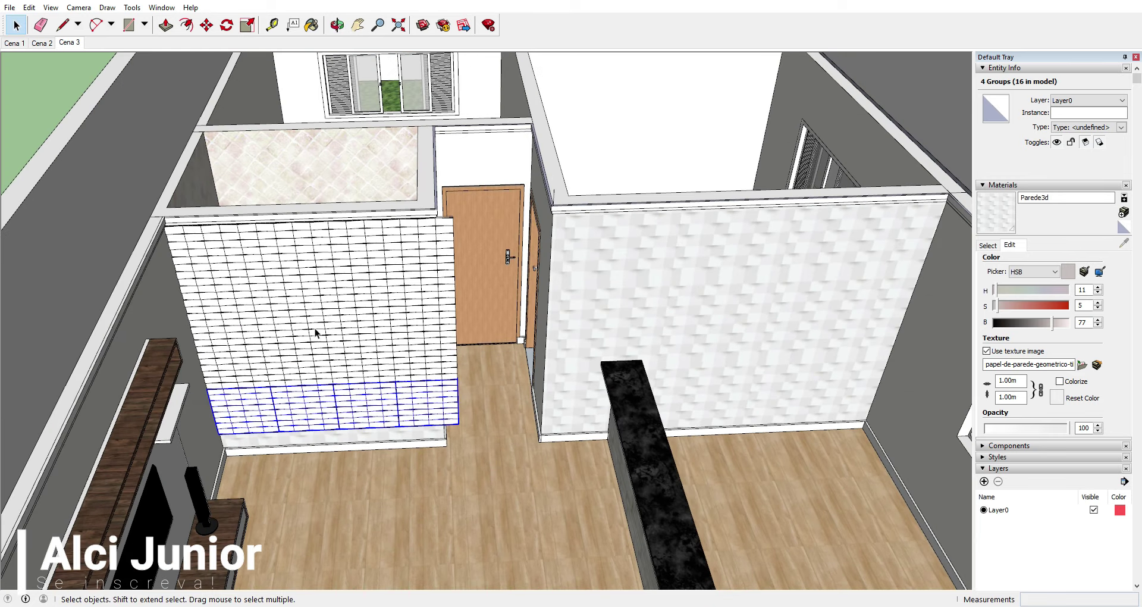
# - Select all sixteen tile panel groups on the counter wall
pyautogui.keyDown('ctrl'); pyautogui.click(235, 264); pyautogui.keyUp('ctrl')
pyautogui.keyDown('ctrl'); pyautogui.click(279, 262); pyautogui.keyUp('ctrl')
pyautogui.keyDown('ctrl'); pyautogui.click(363, 256); pyautogui.keyUp('ctrl')
pyautogui.keyDown('ctrl'); pyautogui.click(416, 255); pyautogui.keyUp('ctrl')
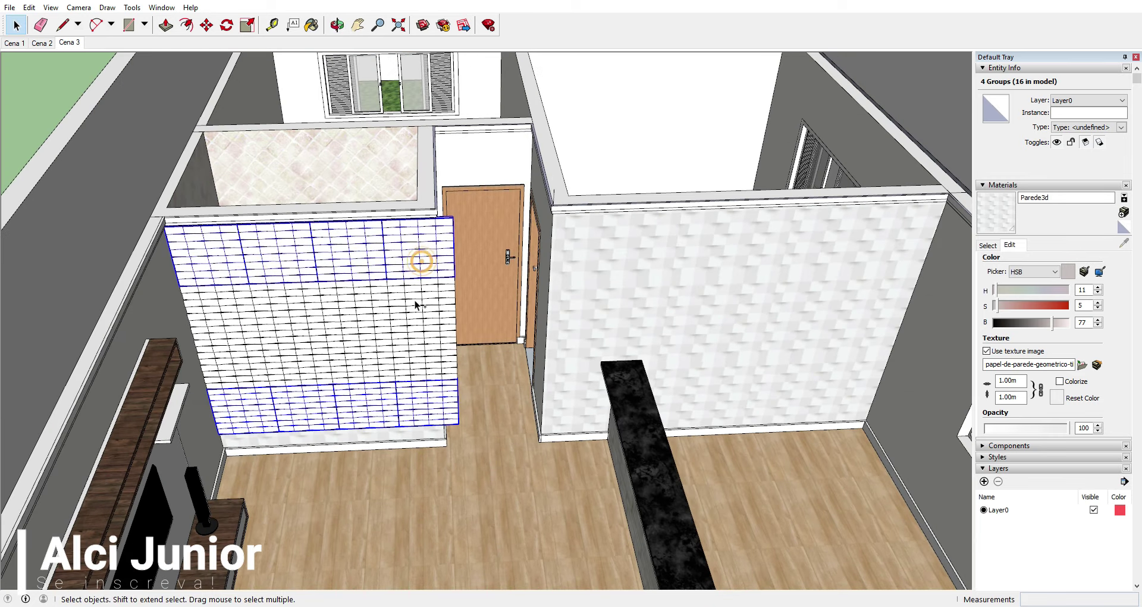
pyautogui.keyDown('ctrl'); pyautogui.click(415, 302); pyautogui.keyUp('ctrl')
pyautogui.keyDown('ctrl'); pyautogui.click(354, 303); pyautogui.keyUp('ctrl')
pyautogui.keyDown('ctrl'); pyautogui.click(353, 347); pyautogui.keyUp('ctrl')
pyautogui.keyDown('ctrl'); pyautogui.click(399, 357); pyautogui.keyUp('ctrl')
pyautogui.keyDown('ctrl'); pyautogui.click(309, 325); pyautogui.keyUp('ctrl')
pyautogui.keyDown('ctrl'); pyautogui.click(298, 364); pyautogui.keyUp('ctrl')
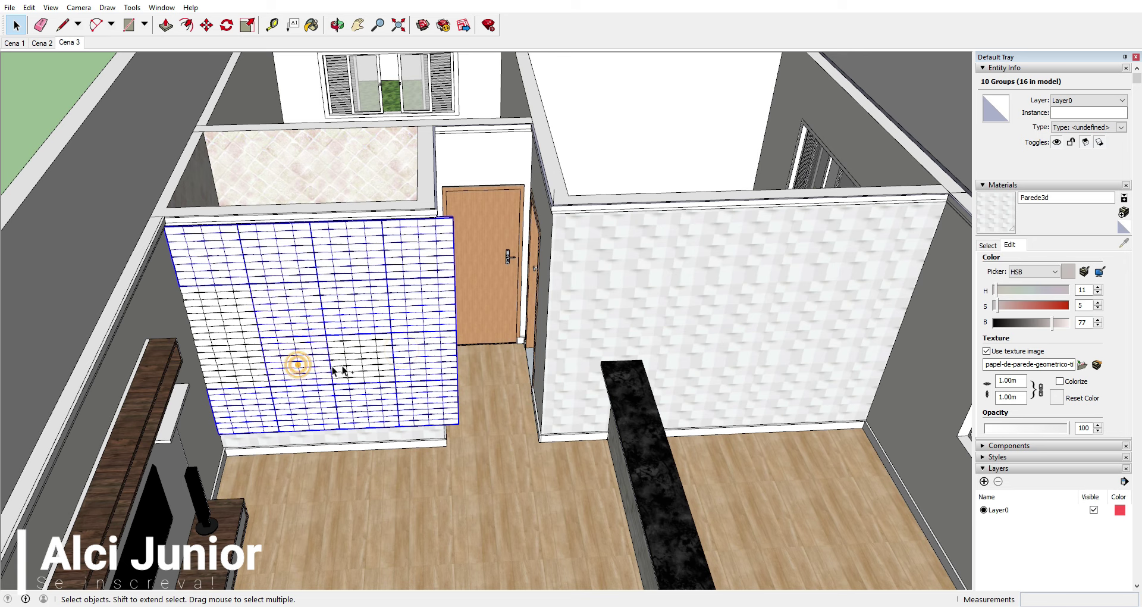
pyautogui.keyDown('ctrl'); pyautogui.click(353, 362); pyautogui.keyUp('ctrl')
pyautogui.keyDown('ctrl'); pyautogui.click(246, 334); pyautogui.keyUp('ctrl')
pyautogui.keyDown('ctrl'); pyautogui.click(229, 350); pyautogui.keyUp('ctrl')
# - Make the selected tile panels into one group
pyautogui.rightClick(293, 369)
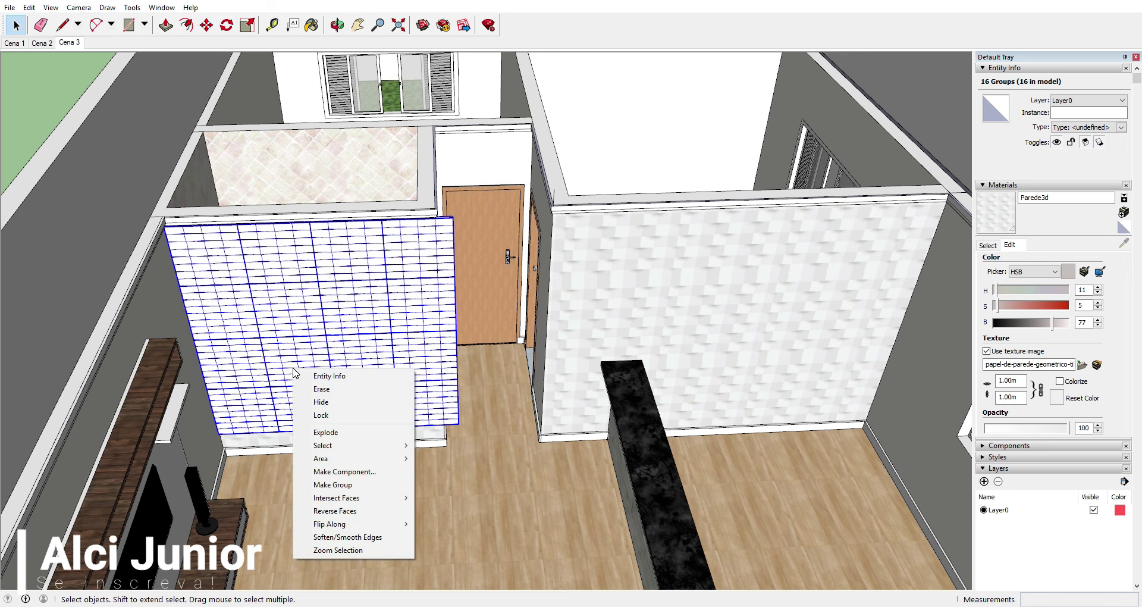
pyautogui.click(347, 484)
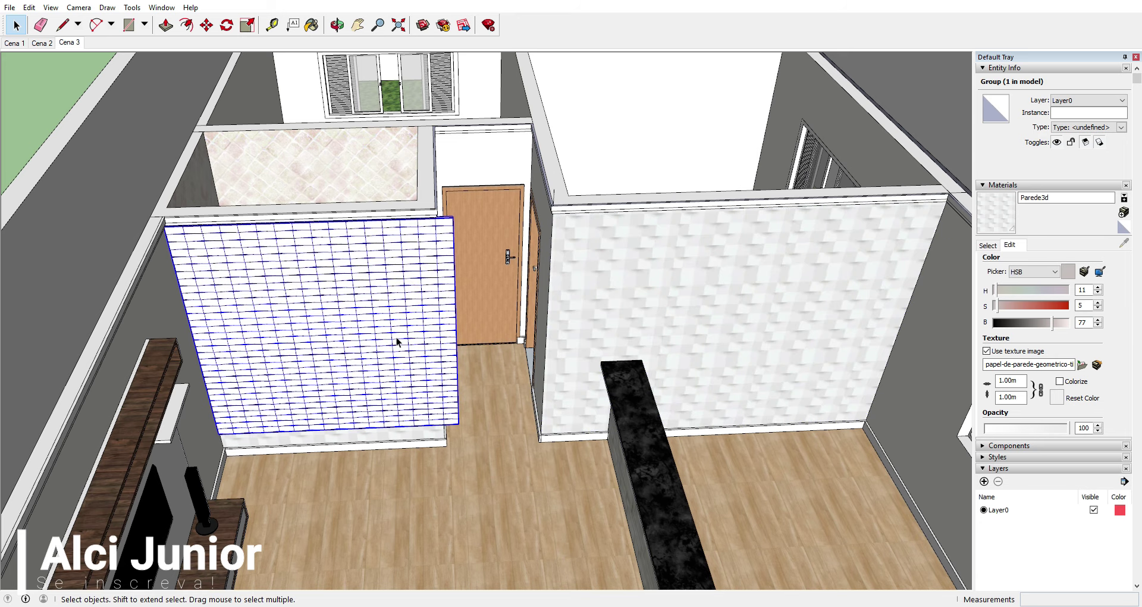
pyautogui.moveTo(397, 342); pyautogui.dragTo(307, 374, button='middle')
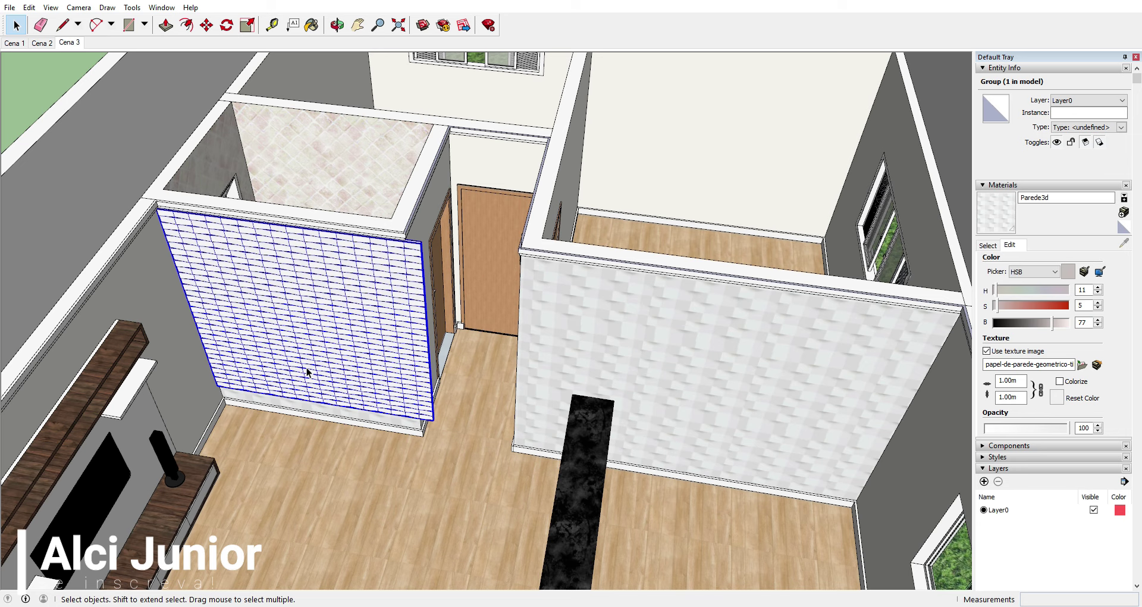
# - Scale the tile group's width to about 0.94 to fit the wall
pyautogui.click(247, 25)
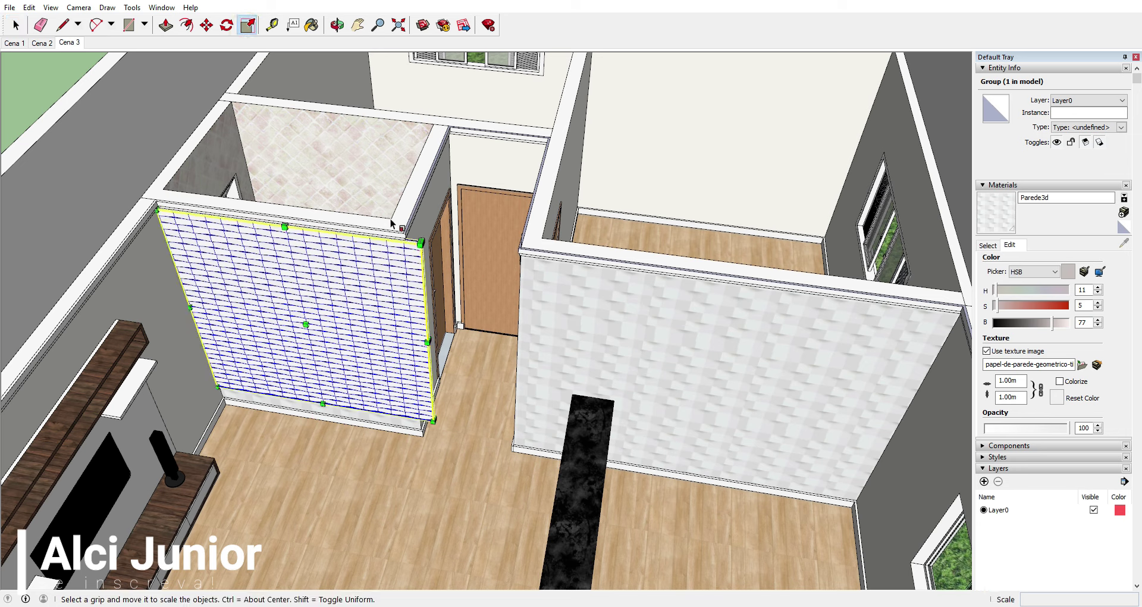
pyautogui.scroll(2, 437, 319)
pyautogui.scroll(3, 434, 327)
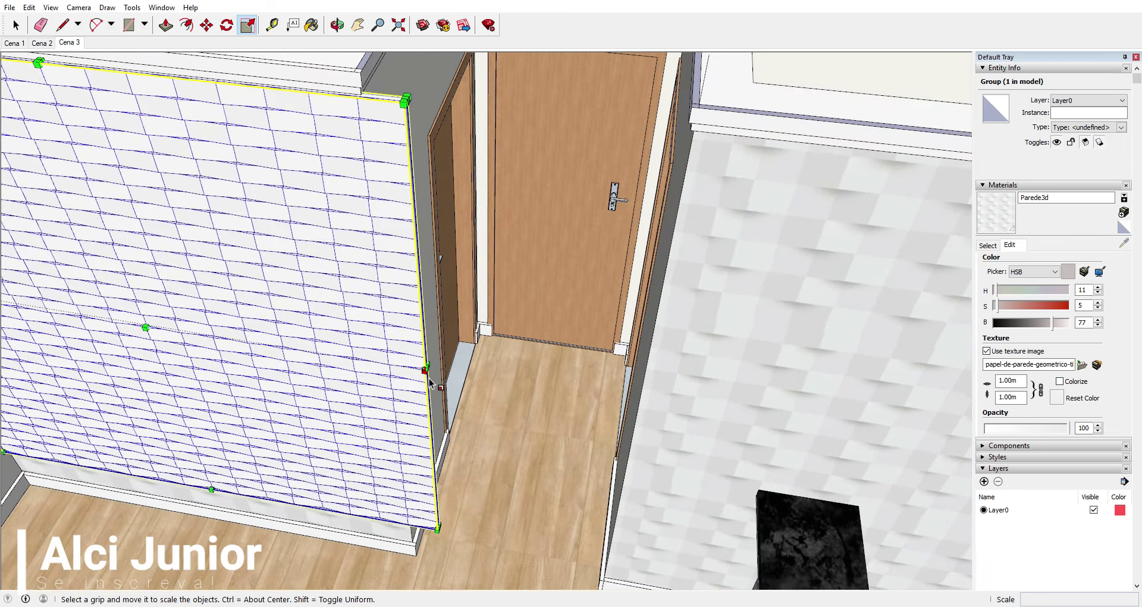
pyautogui.scroll(3, 428, 345)
pyautogui.scroll(2, 426, 351)
pyautogui.click(416, 331)
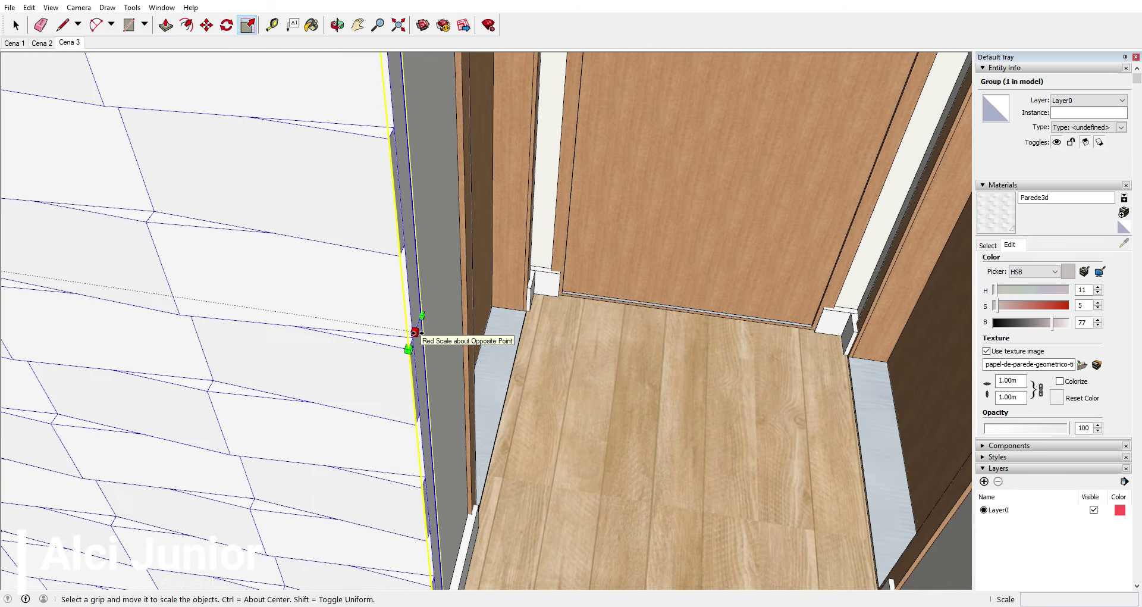
pyautogui.scroll(-3, 381, 242)
pyautogui.scroll(-2, 377, 234)
pyautogui.scroll(-5, 377, 235)
pyautogui.press('Escape')
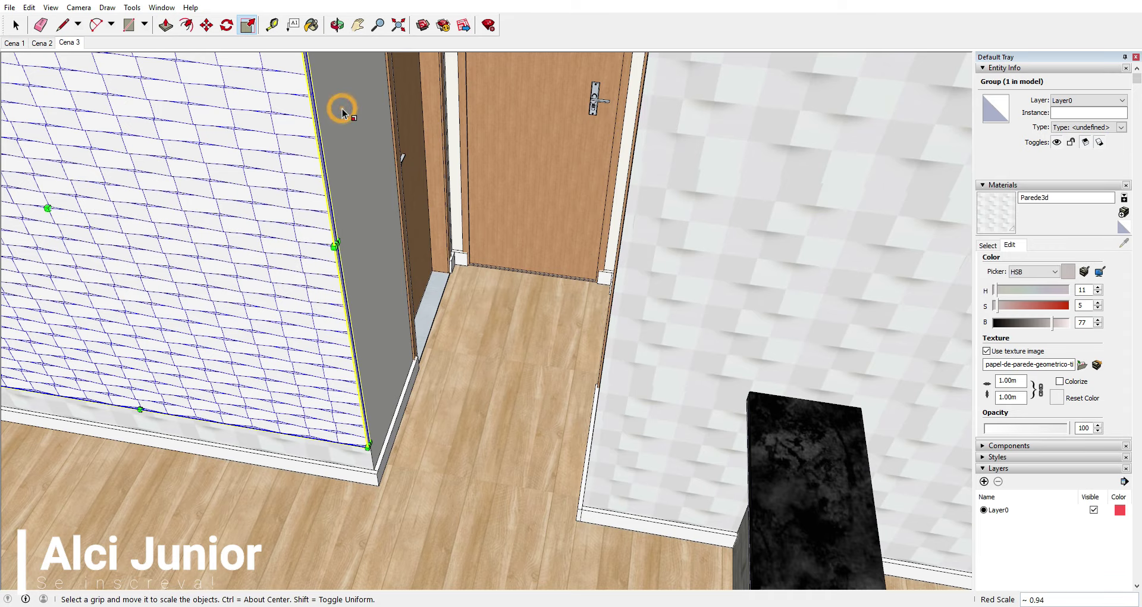
pyautogui.moveTo(342, 105)
pyautogui.mouseDown(button='middle')
pyautogui.moveTo(280, 221)
pyautogui.moveTo(268, 362)
pyautogui.moveTo(301, 146)
pyautogui.moveTo(293, 255)
pyautogui.moveTo(289, 154)
pyautogui.moveTo(302, 130)
pyautogui.mouseUp(button='middle')
pyautogui.scroll(4, 268, 362)
pyautogui.scroll(3, 267, 348)
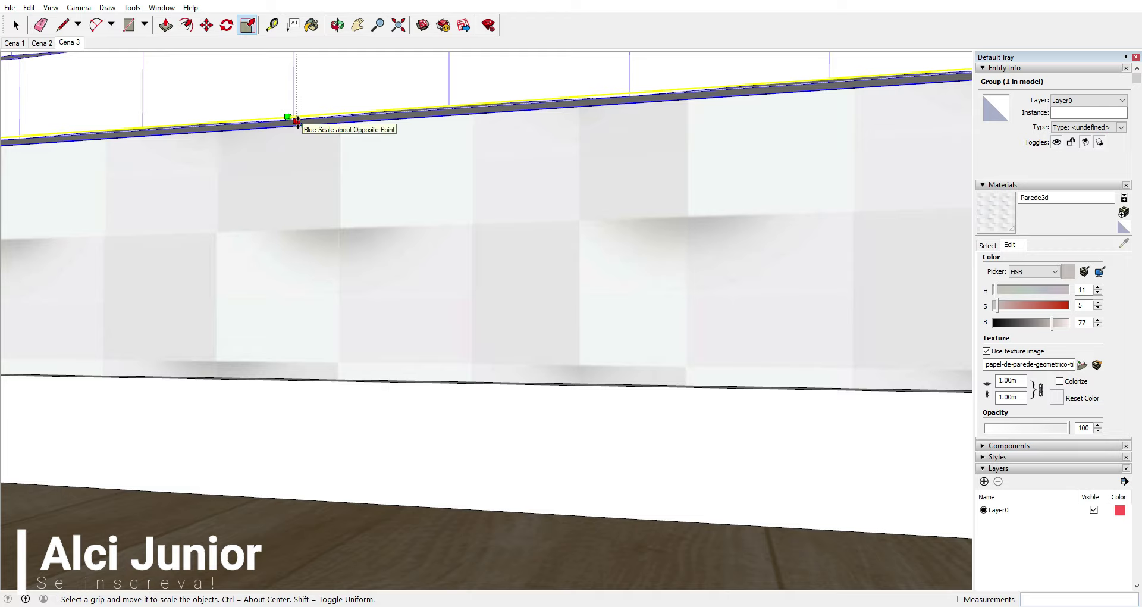
# - Stretch the tile group's height by 1.09 along blue, then return to the Cena 1 scene
pyautogui.moveTo(296, 121); pyautogui.dragTo(416, 370)
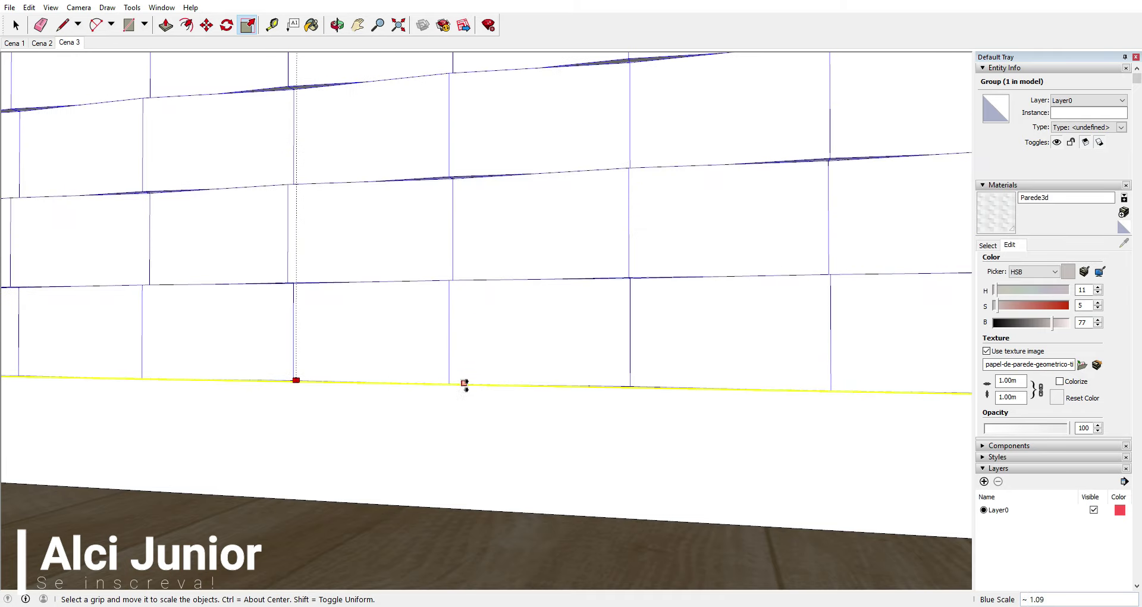
pyautogui.moveTo(482, 384); pyautogui.dragTo(410, 400, button='middle')
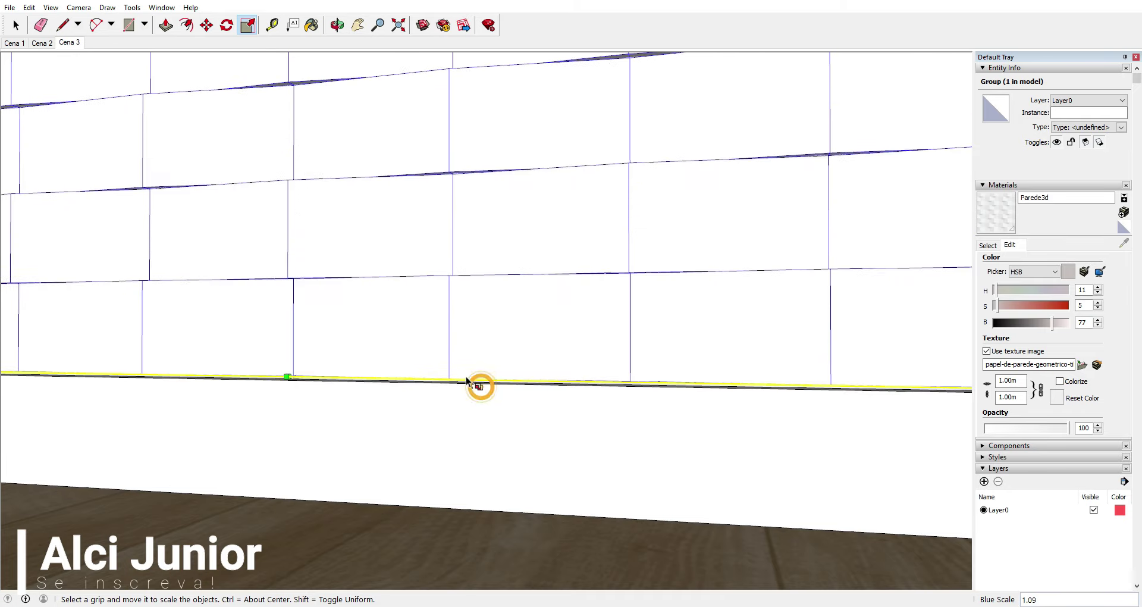
pyautogui.scroll(-3, 409, 401)
pyautogui.scroll(-3, 388, 440)
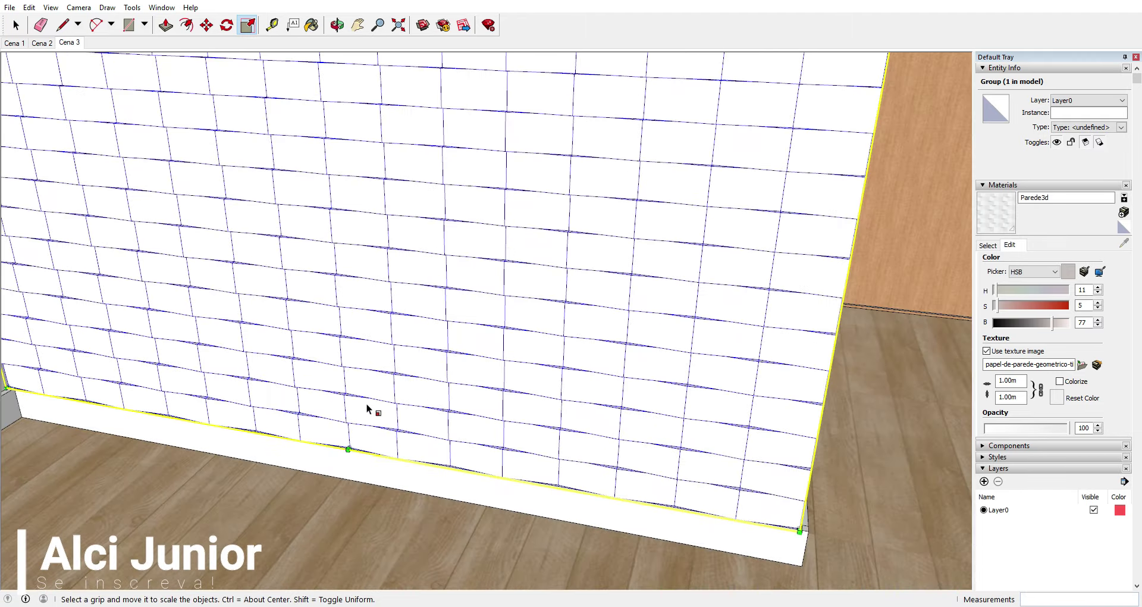
pyautogui.scroll(-3, 372, 408)
pyautogui.moveTo(372, 380); pyautogui.dragTo(388, 401, button='middle')
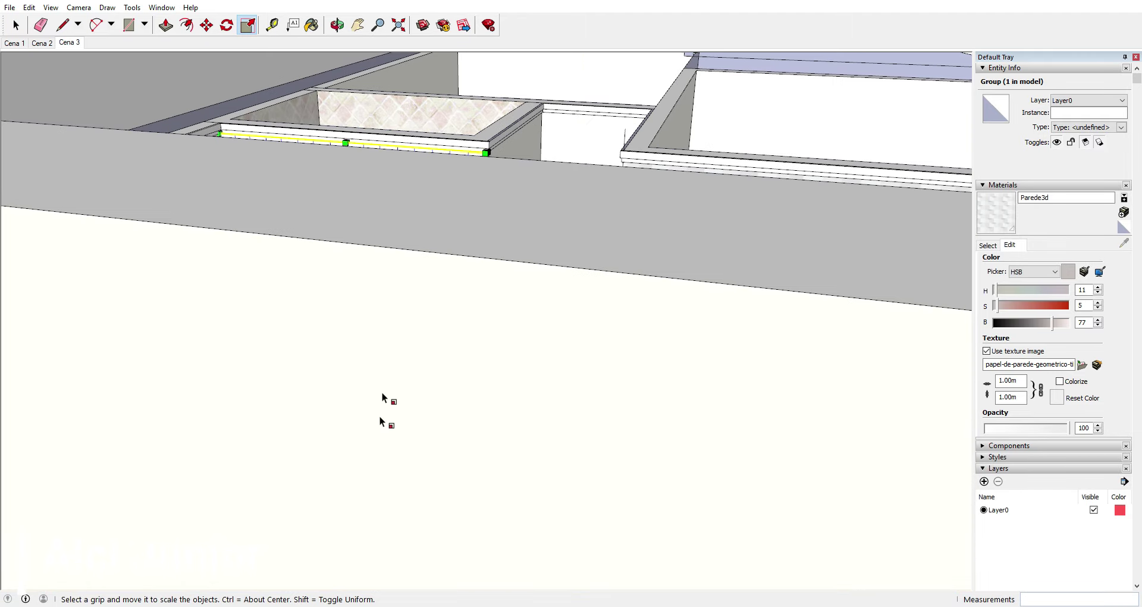
pyautogui.scroll(2, 109, 203)
pyautogui.click(14, 44)
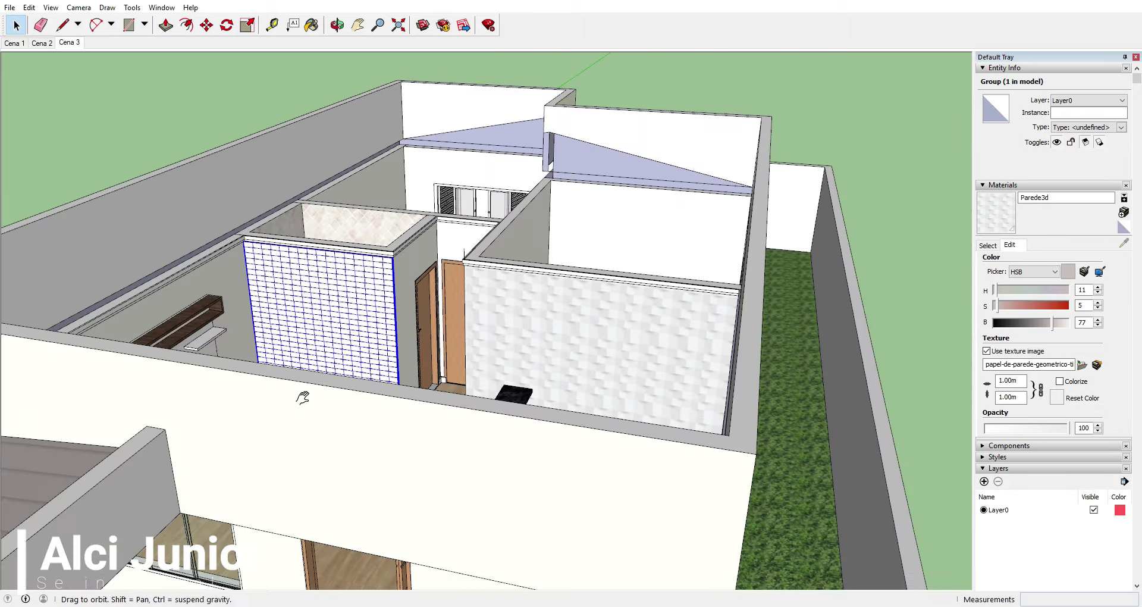
pyautogui.scroll(5, 333, 309)
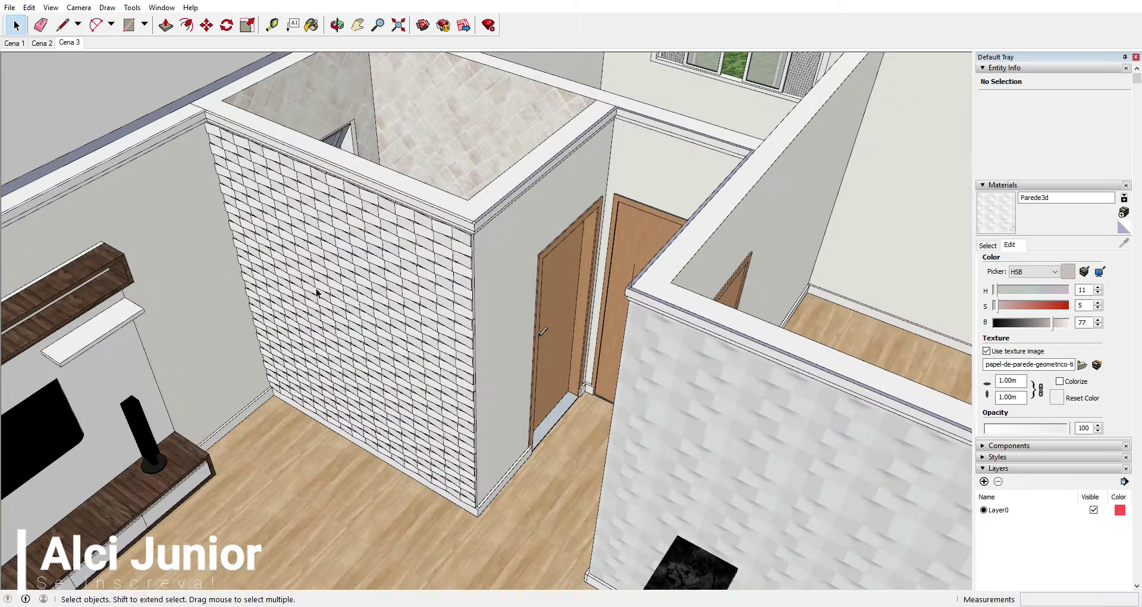
pyautogui.moveTo(317, 294)
pyautogui.mouseDown(button='middle')
pyautogui.moveTo(260, 373)
pyautogui.moveTo(301, 393)
pyautogui.moveTo(318, 286)
pyautogui.moveTo(382, 265)
pyautogui.mouseUp(button='middle')
pyautogui.scroll(5, 319, 285)
pyautogui.scroll(-2, 337, 284)
pyautogui.scroll(-5, 341, 284)
pyautogui.scroll(-2, 382, 265)
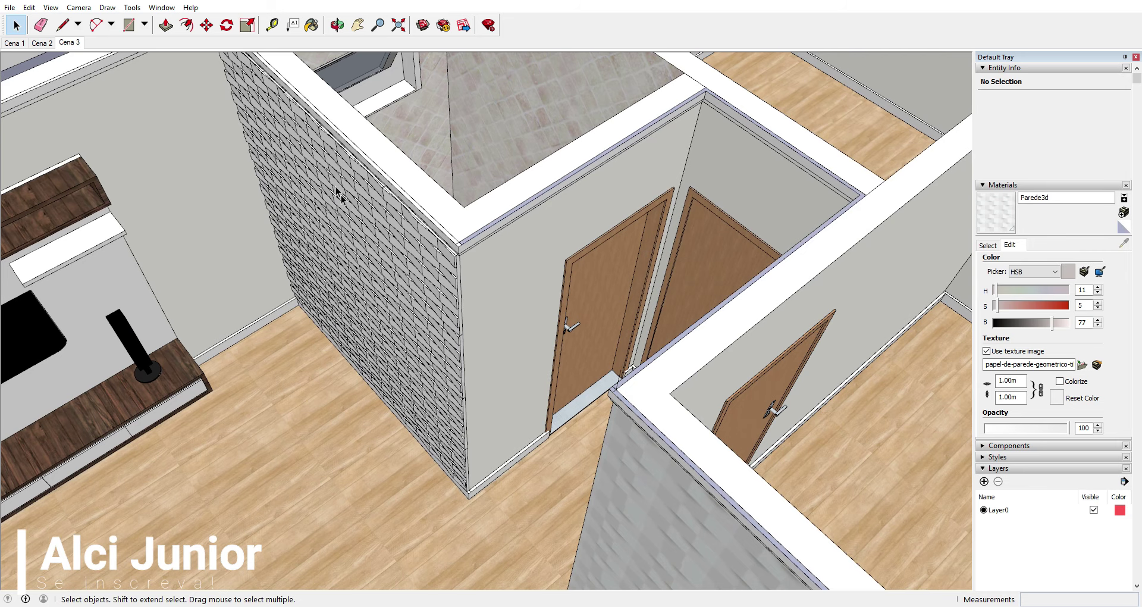
pyautogui.scroll(3, 319, 196)
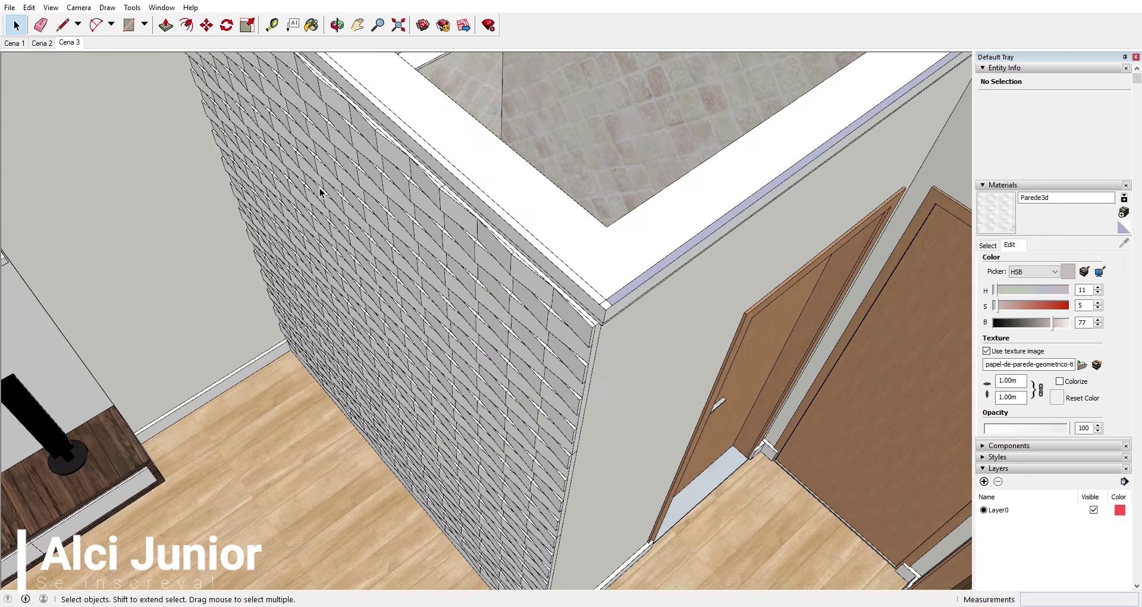
pyautogui.moveTo(319, 197); pyautogui.dragTo(388, 255, button='middle')
pyautogui.scroll(2, 386, 244)
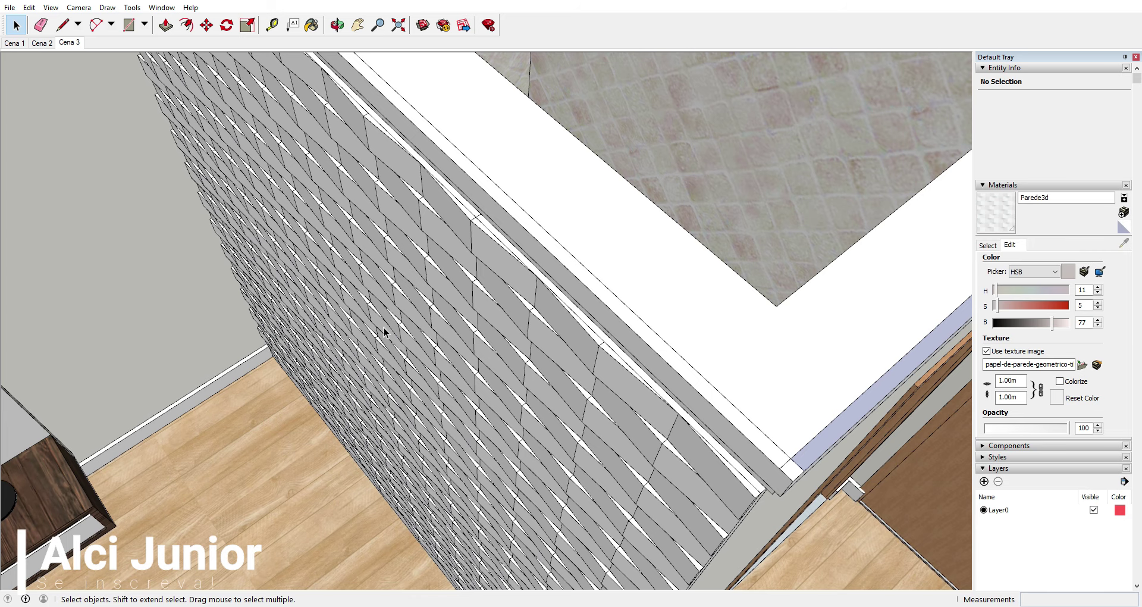
pyautogui.scroll(-3, 384, 327)
pyautogui.moveTo(415, 377)
pyautogui.mouseDown(button='middle')
pyautogui.moveTo(311, 146)
pyautogui.moveTo(661, 377)
pyautogui.moveTo(604, 370)
pyautogui.mouseUp(button='middle')
pyautogui.scroll(2, 576, 362)
pyautogui.scroll(2, 624, 383)
pyautogui.scroll(2, 623, 383)
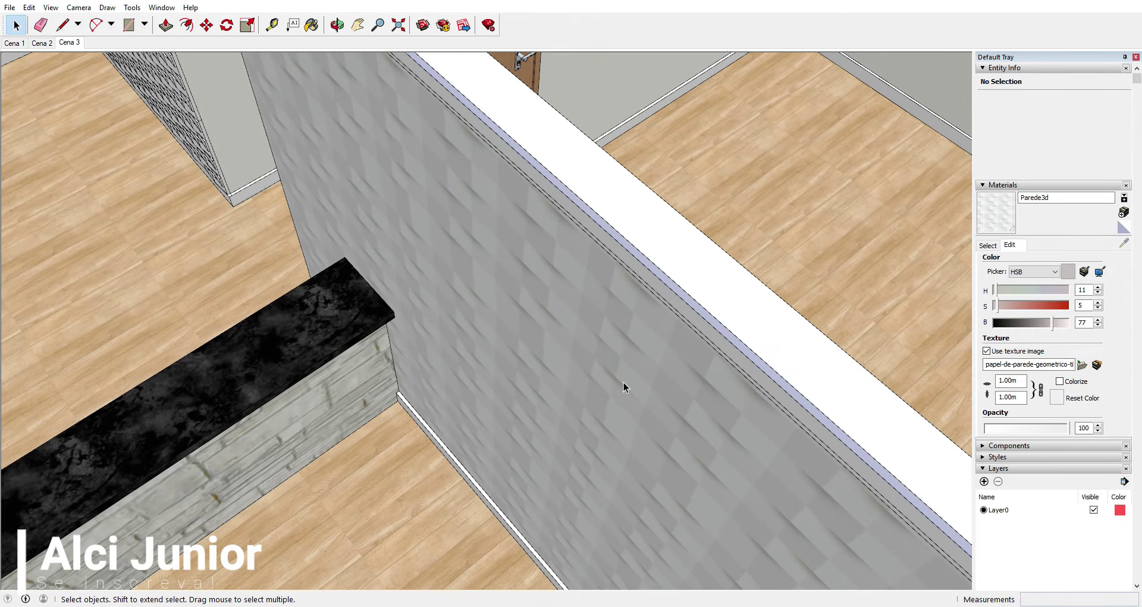
pyautogui.scroll(-3, 624, 383)
pyautogui.scroll(-2, 620, 387)
pyautogui.moveTo(579, 383)
pyautogui.mouseDown(button='middle')
pyautogui.moveTo(548, 370)
pyautogui.moveTo(278, 375)
pyautogui.mouseUp(button='middle')
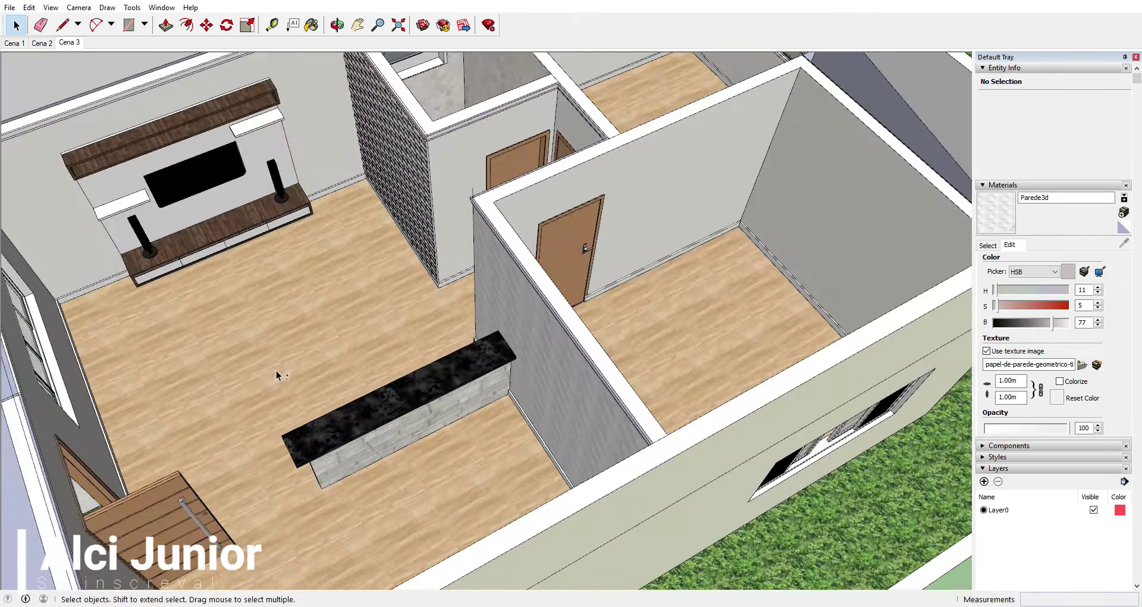
pyautogui.scroll(-1, 448, 350)
pyautogui.scroll(-3, 483, 325)
pyautogui.moveTo(483, 324); pyautogui.dragTo(449, 276, button='middle')
pyautogui.scroll(5, 603, 227)
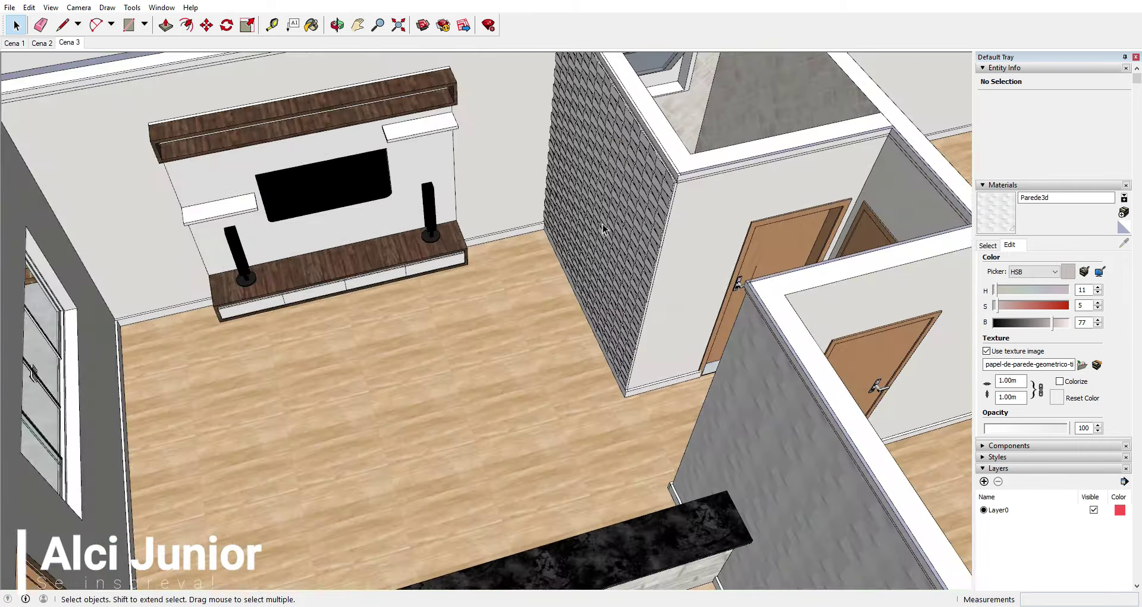
pyautogui.scroll(2, 603, 228)
pyautogui.scroll(-3, 604, 224)
pyautogui.moveTo(604, 224); pyautogui.dragTo(689, 202, button='middle')
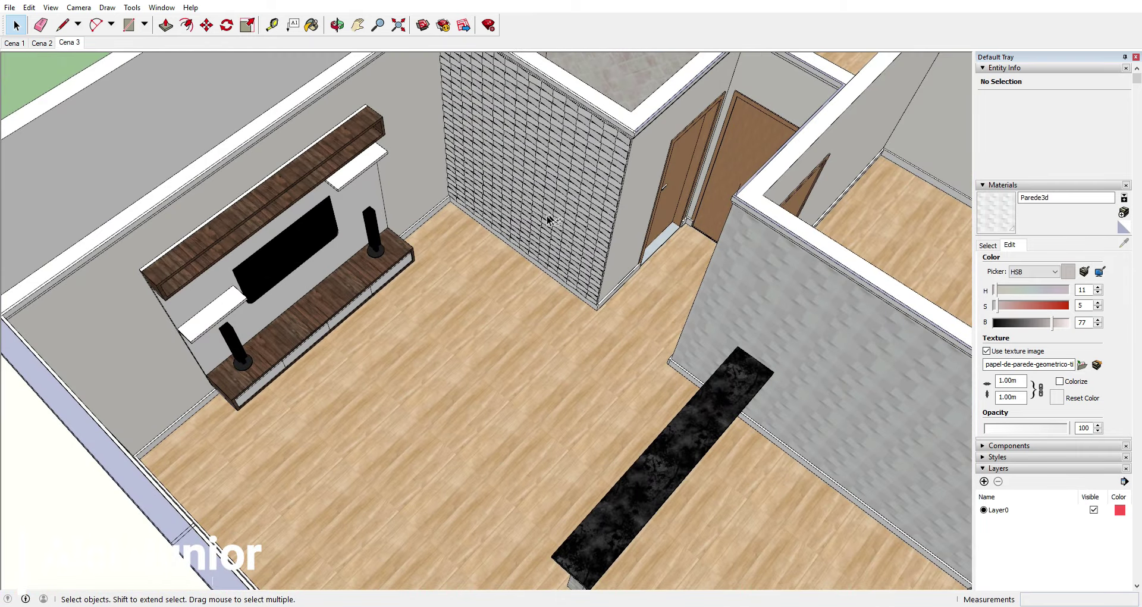
pyautogui.moveTo(547, 221); pyautogui.dragTo(462, 365, button='middle')
pyautogui.scroll(-2, 461, 364)
pyautogui.scroll(3, 486, 248)
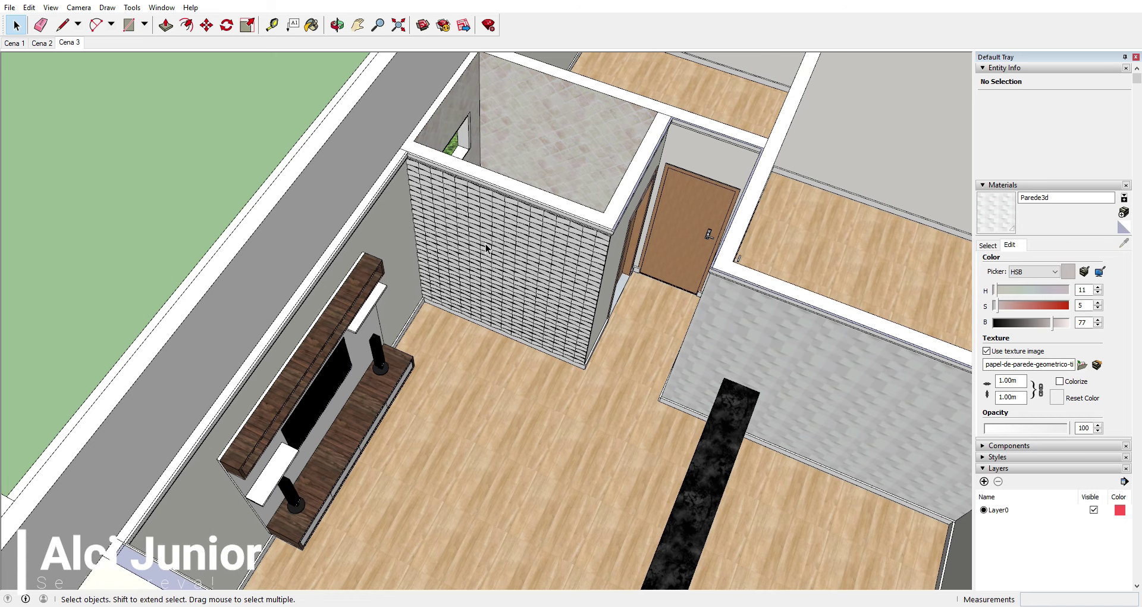
pyautogui.scroll(-1, 486, 247)
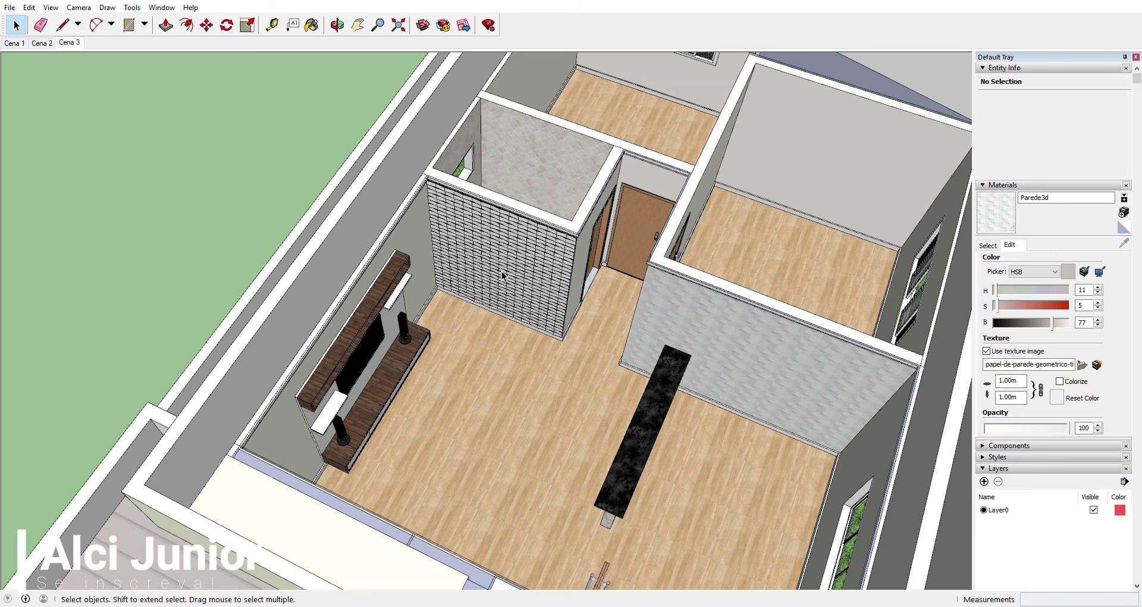
pyautogui.scroll(-1, 502, 274)
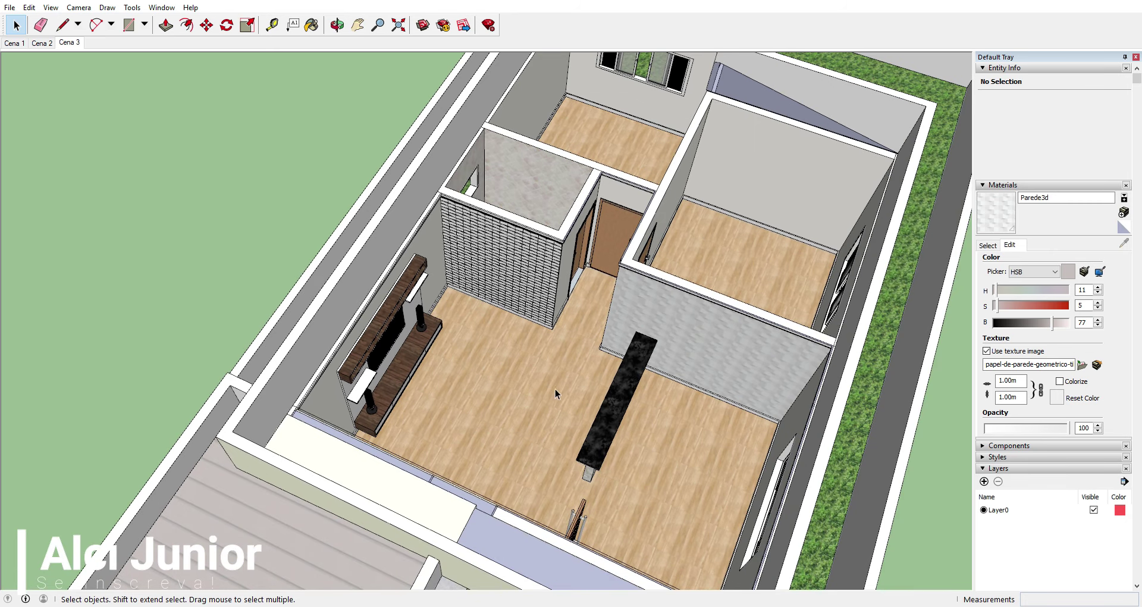
pyautogui.moveTo(552, 366); pyautogui.dragTo(616, 348, button='middle')
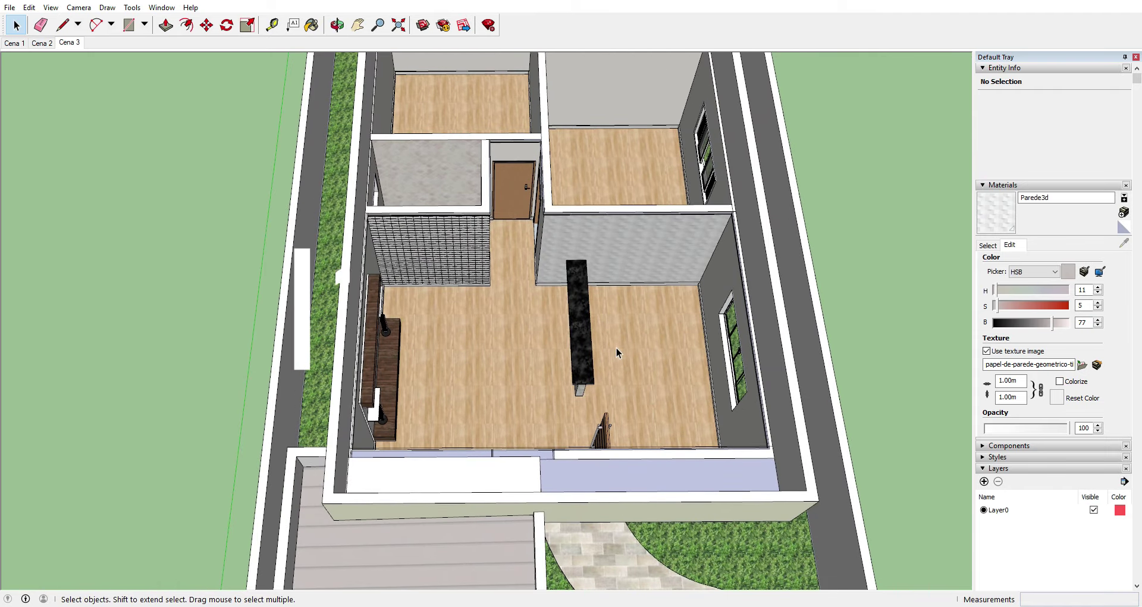